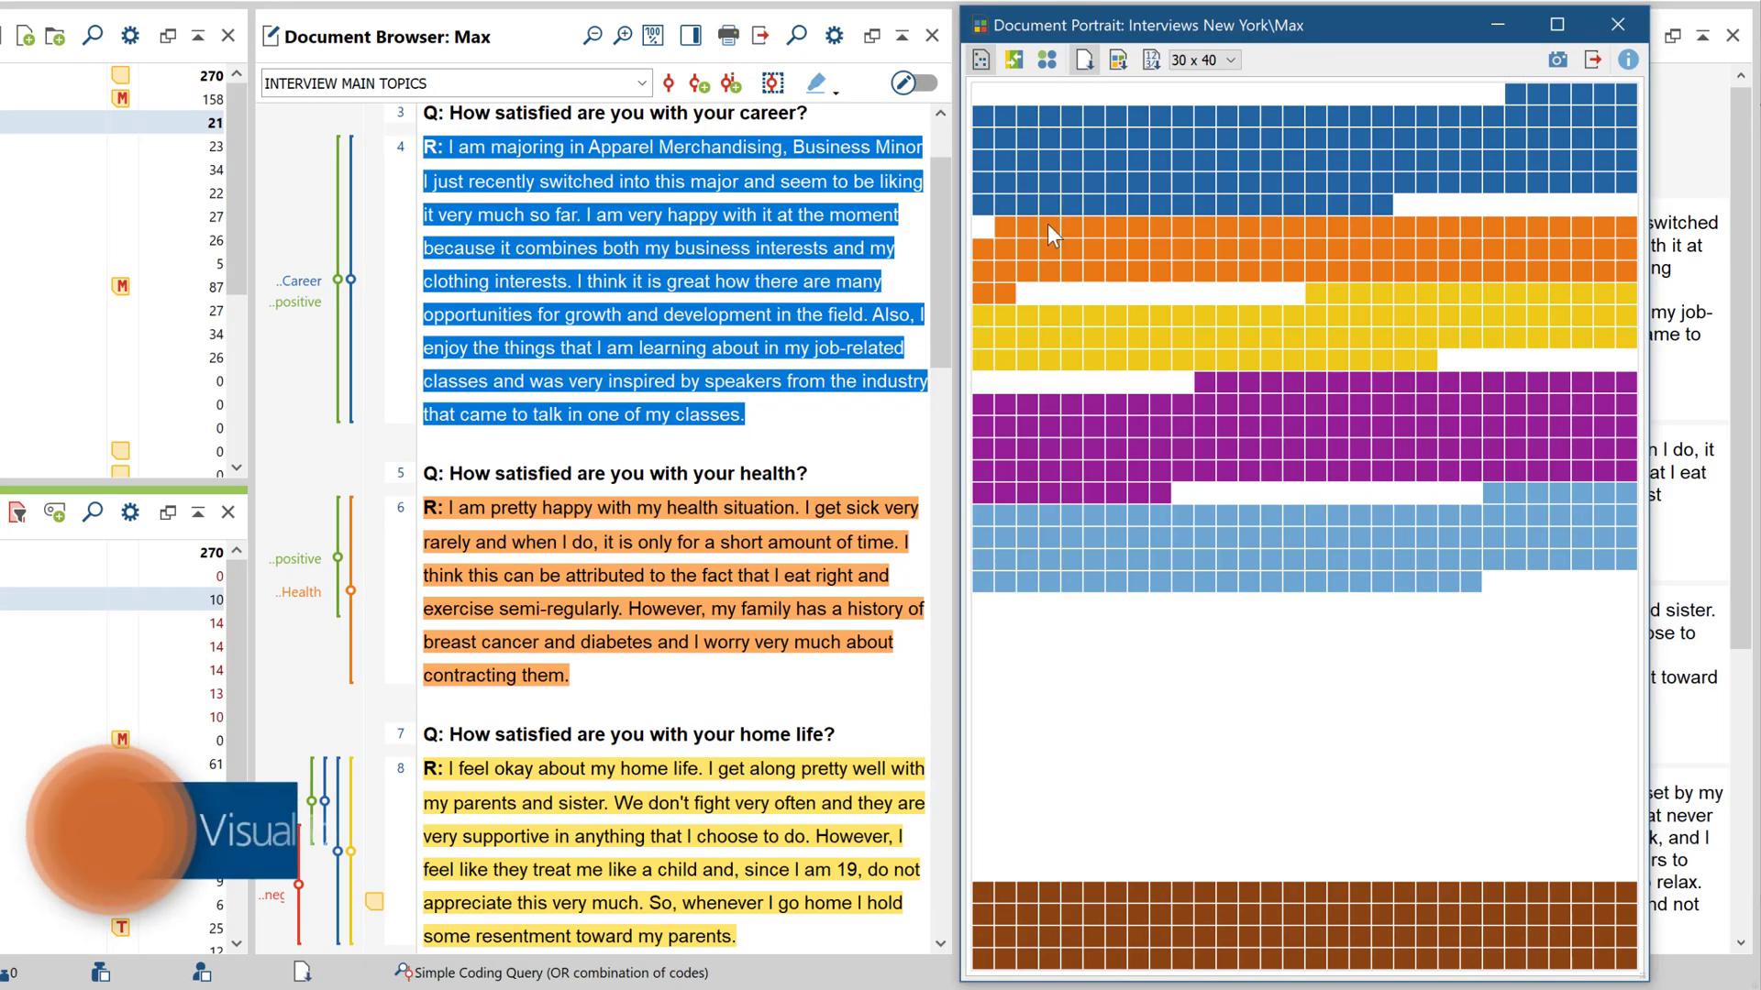
Jump to the health and home-life answers via portrait tiles, then scale Code Matrix symbols per column
left_click(1047, 224)
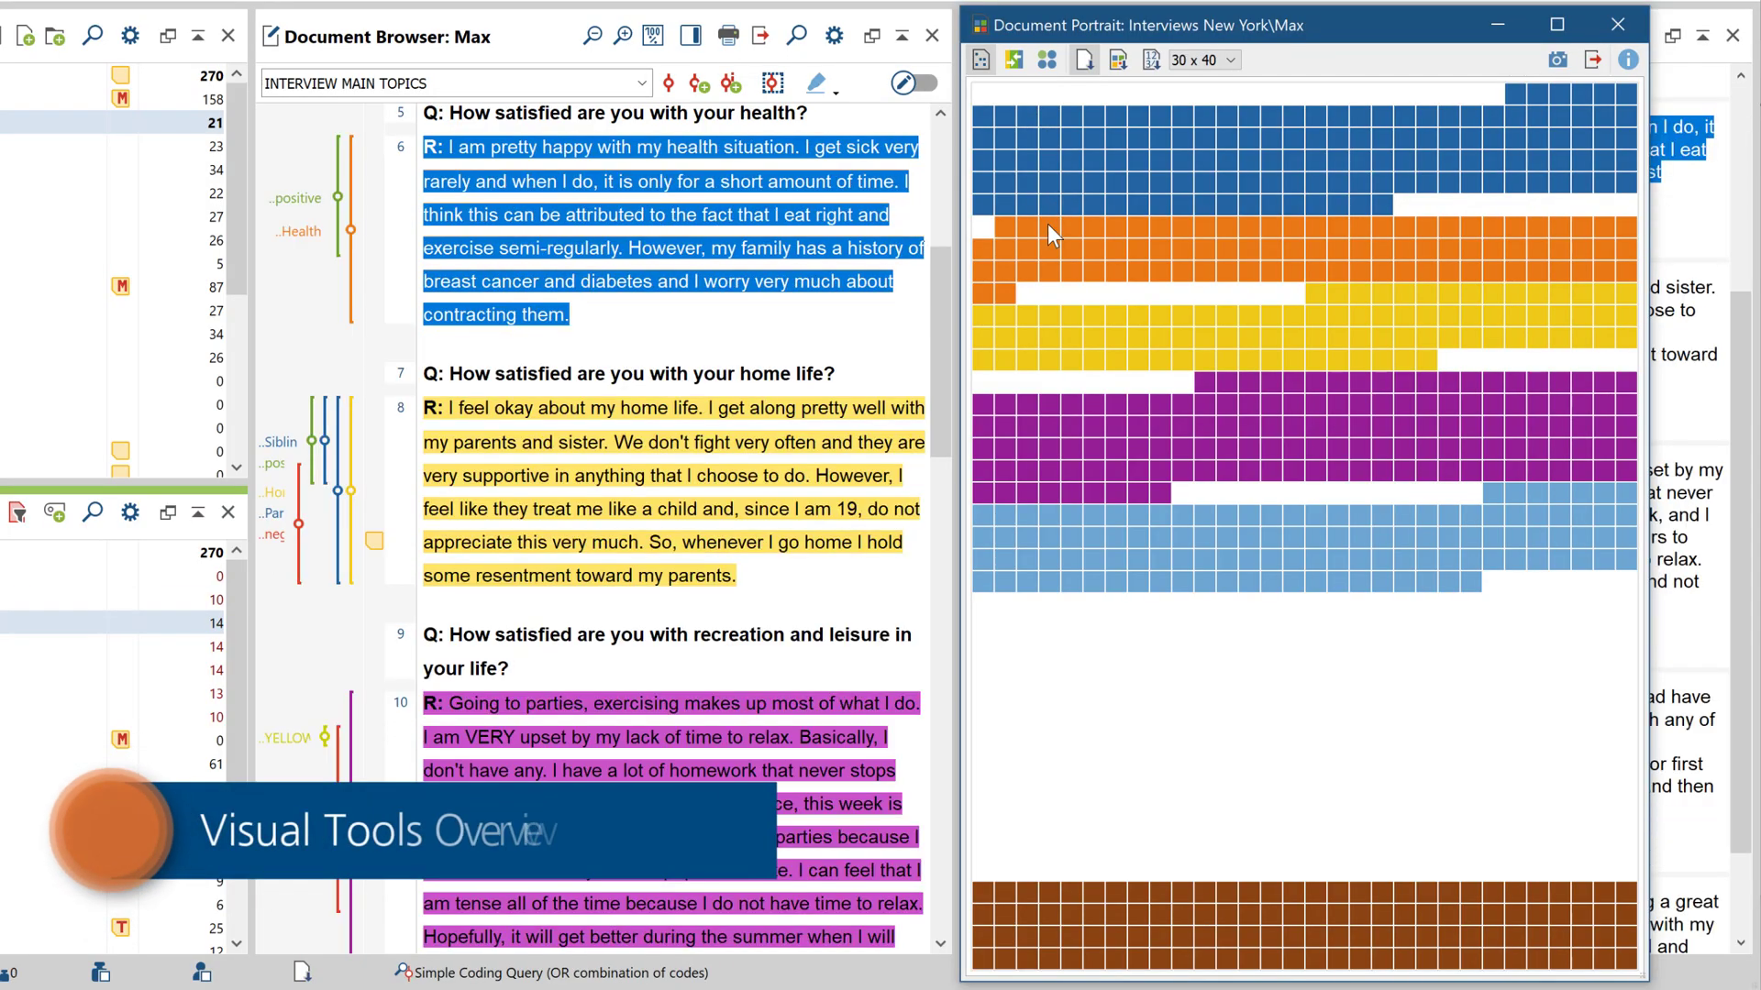
left_click(1058, 311)
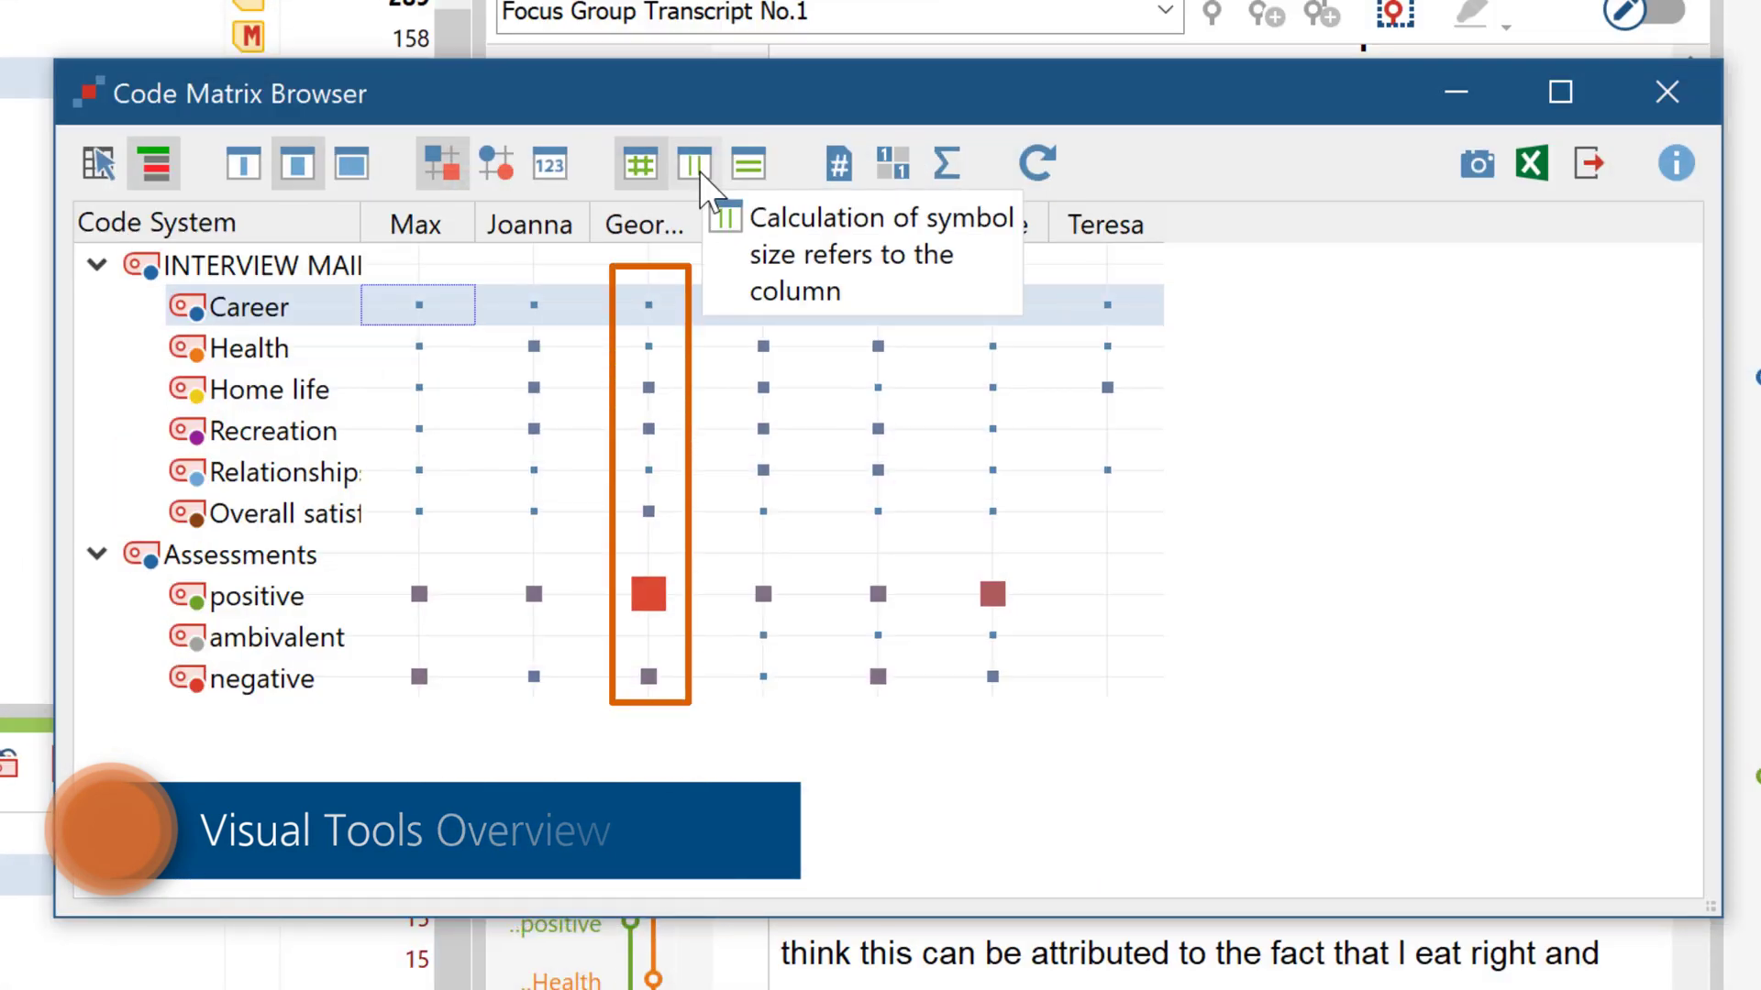
left_click(694, 165)
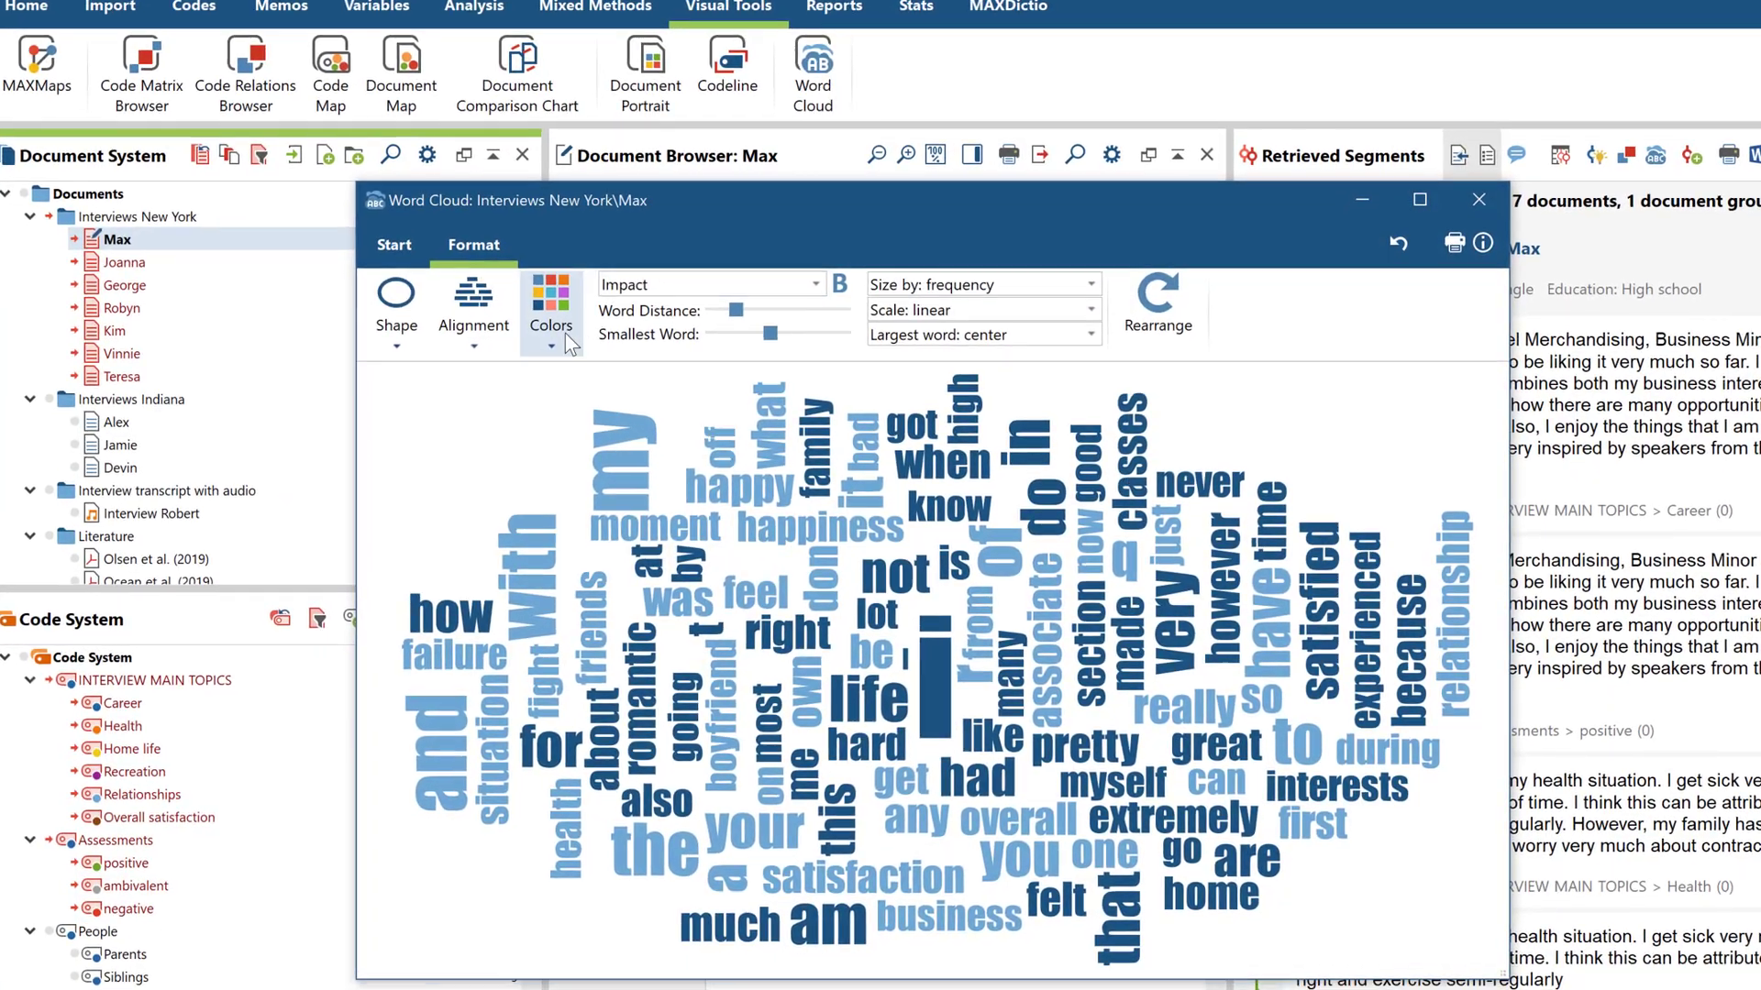
Recolour the word cloud in the green-teal scheme, shape it as a triangle, and close it
left_click(559, 339)
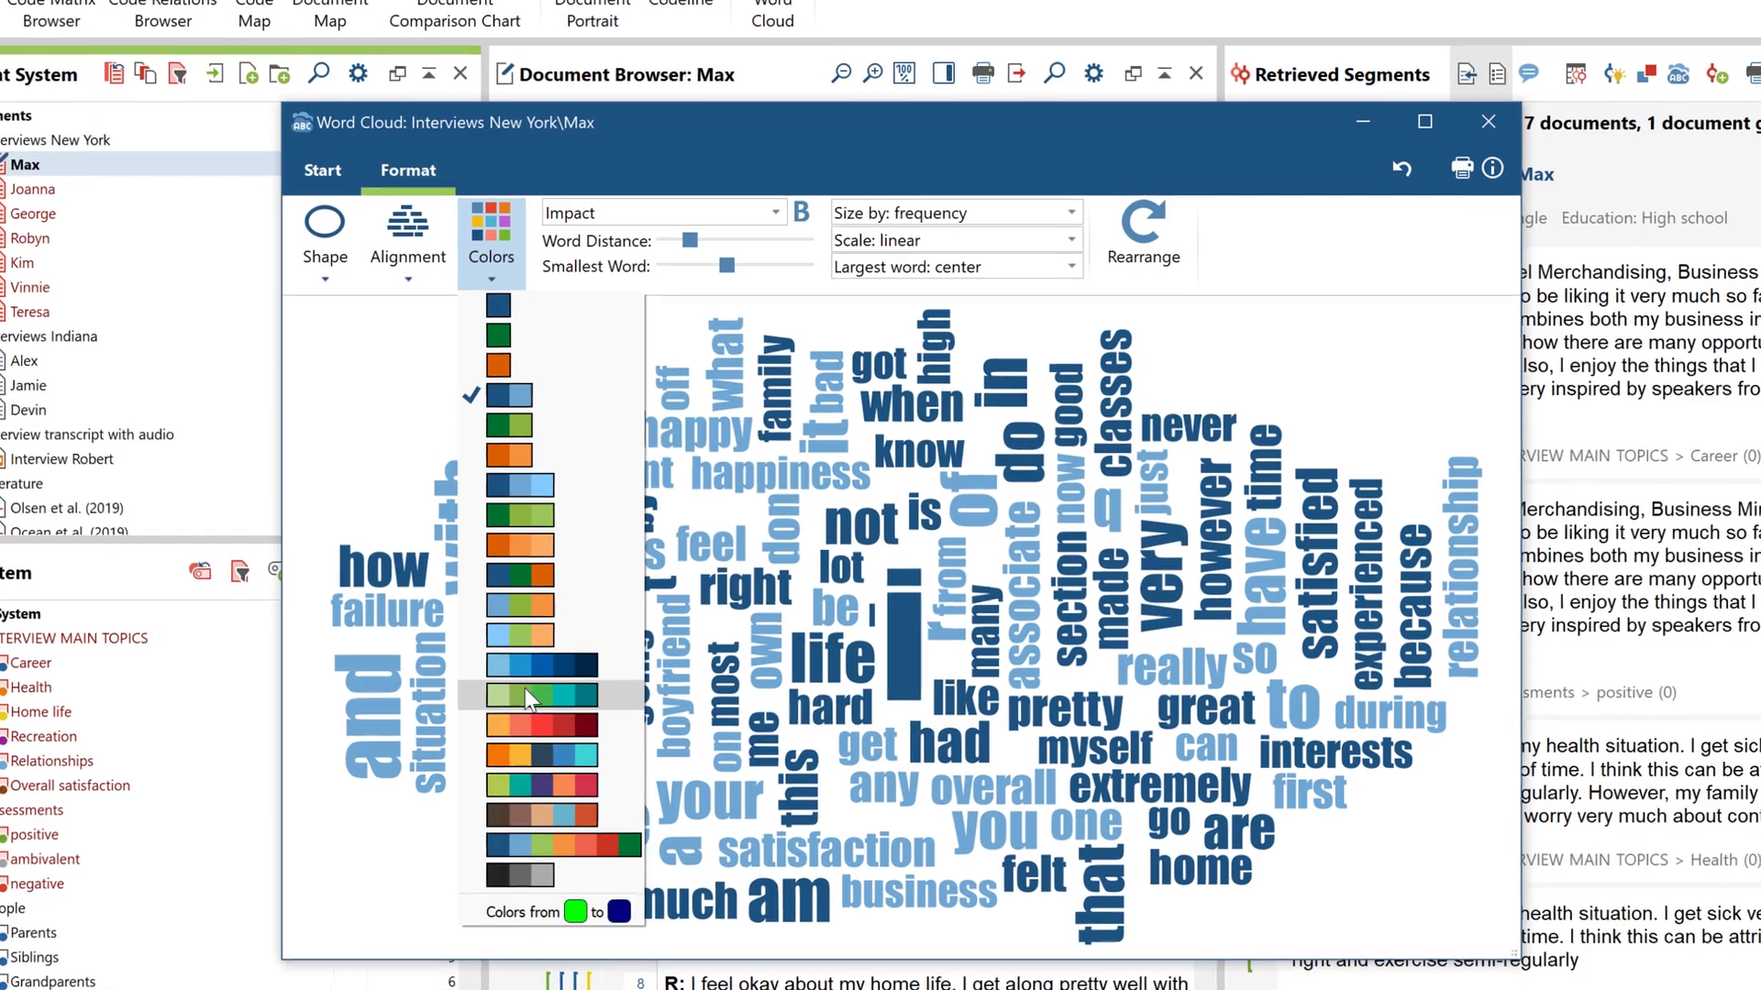
left_click(536, 702)
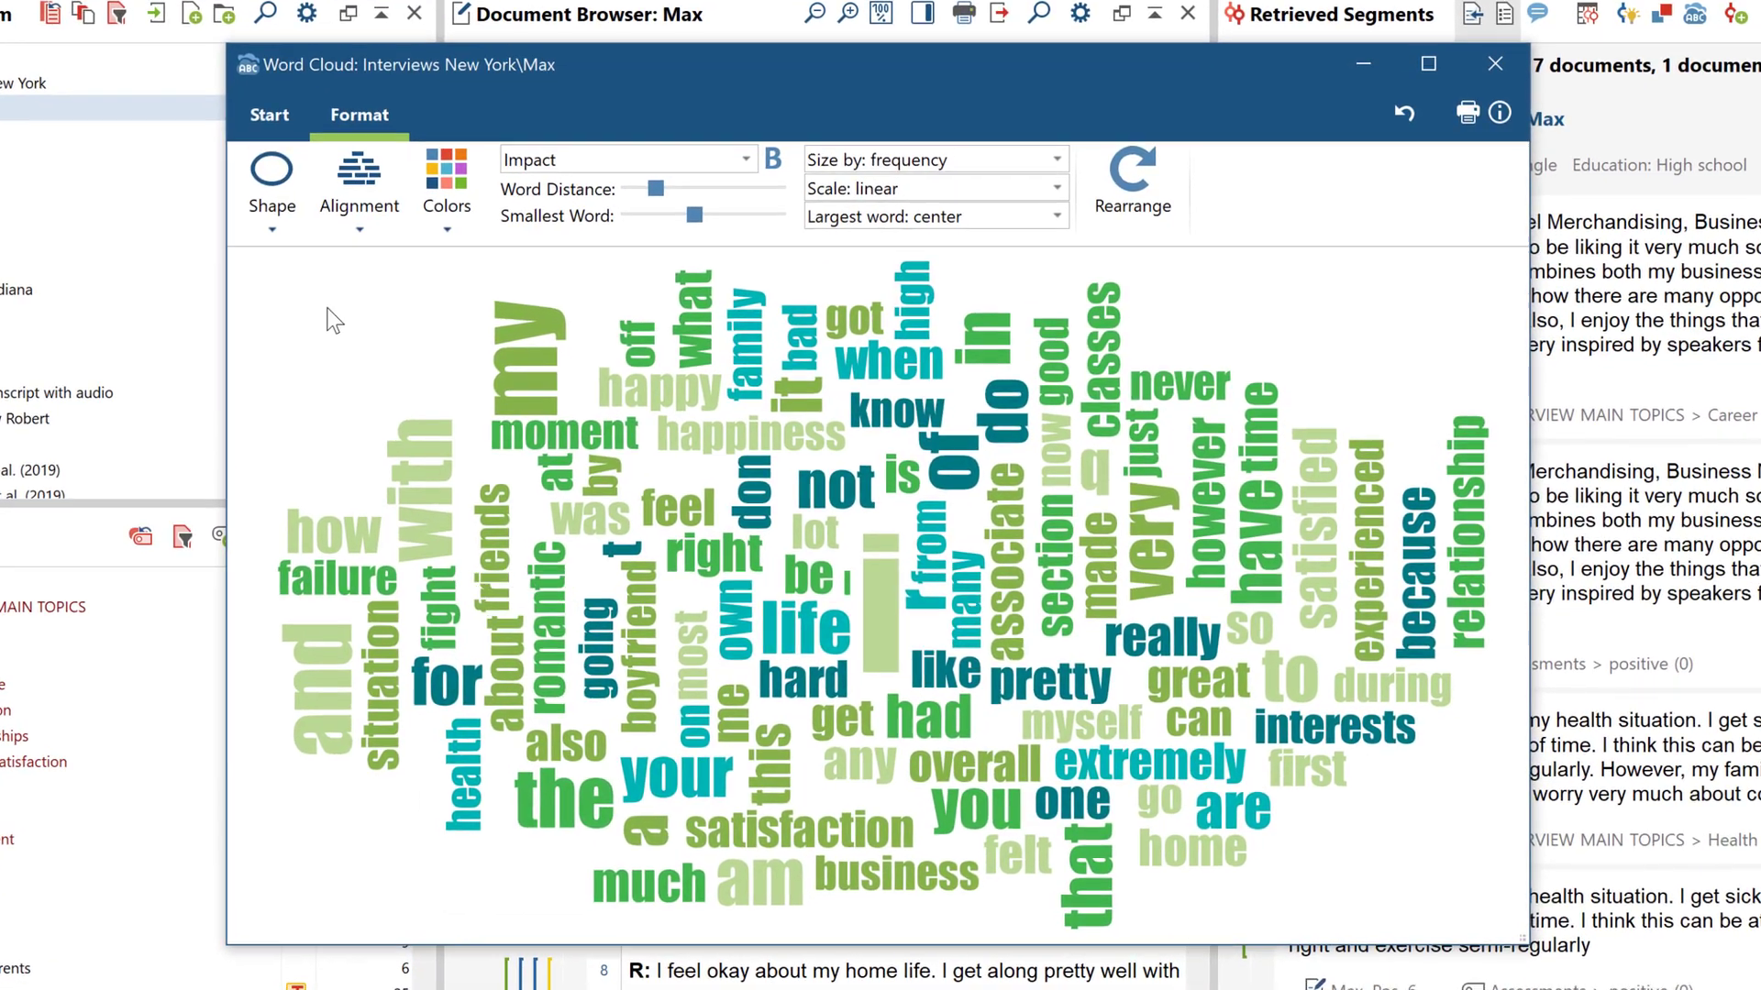
left_click(289, 242)
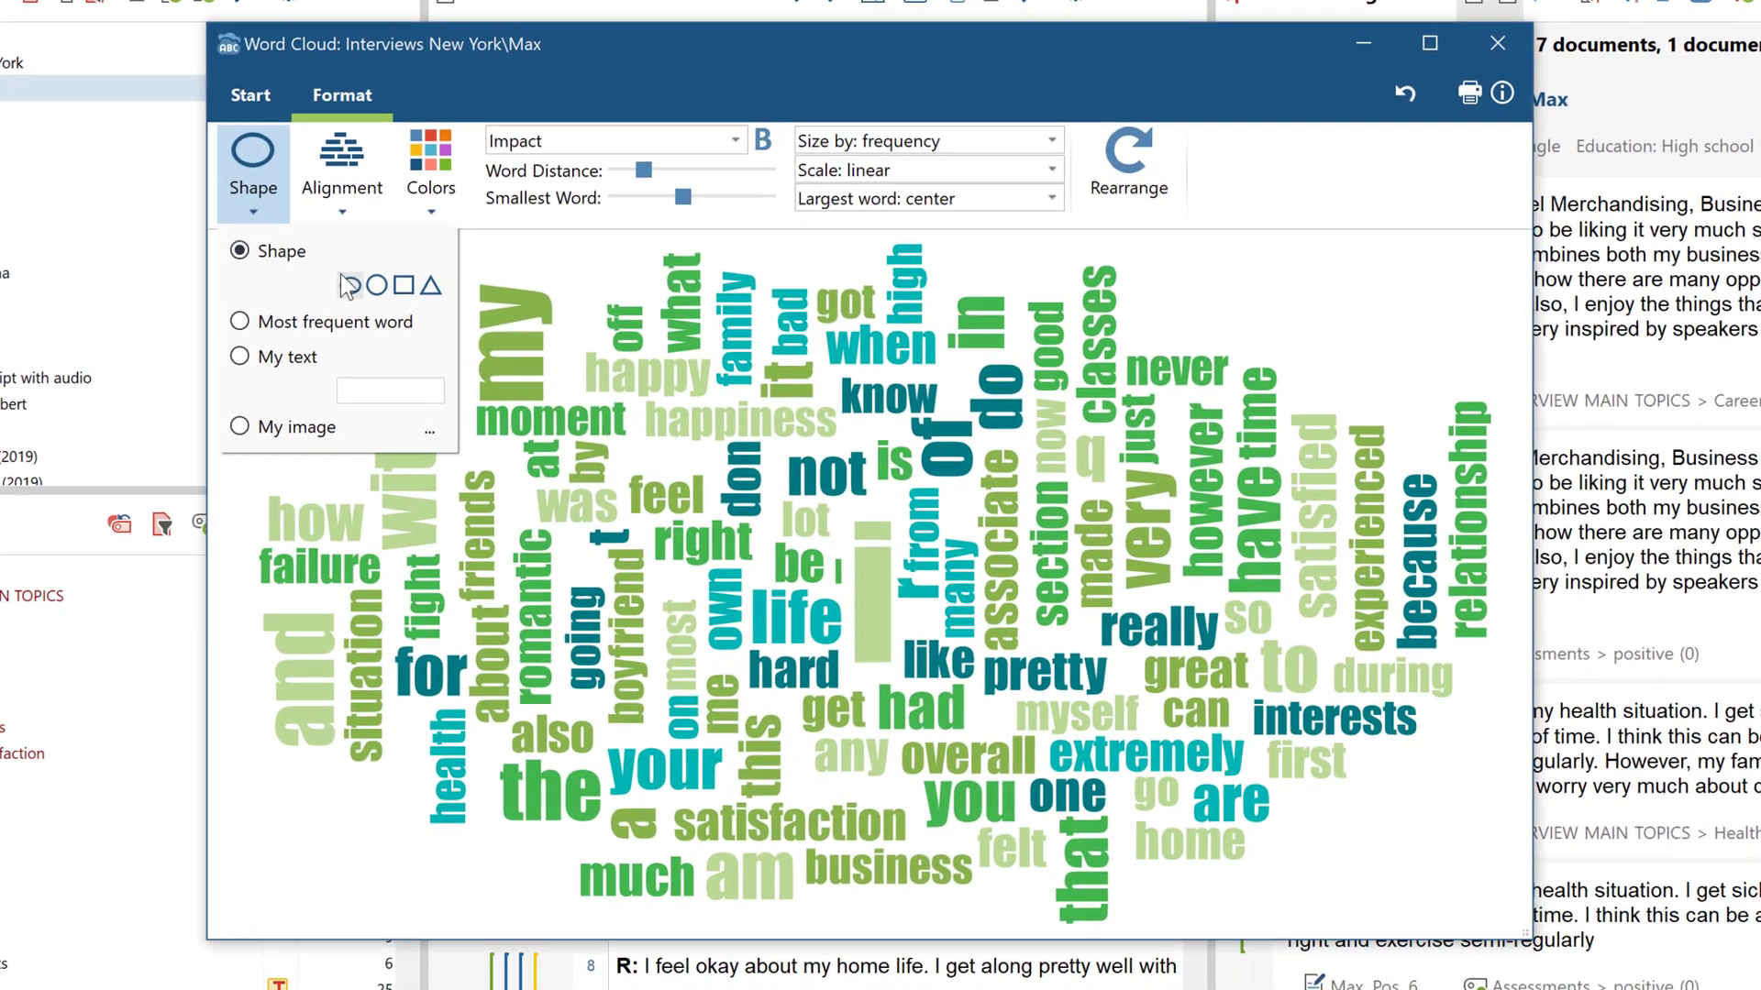
left_click(428, 285)
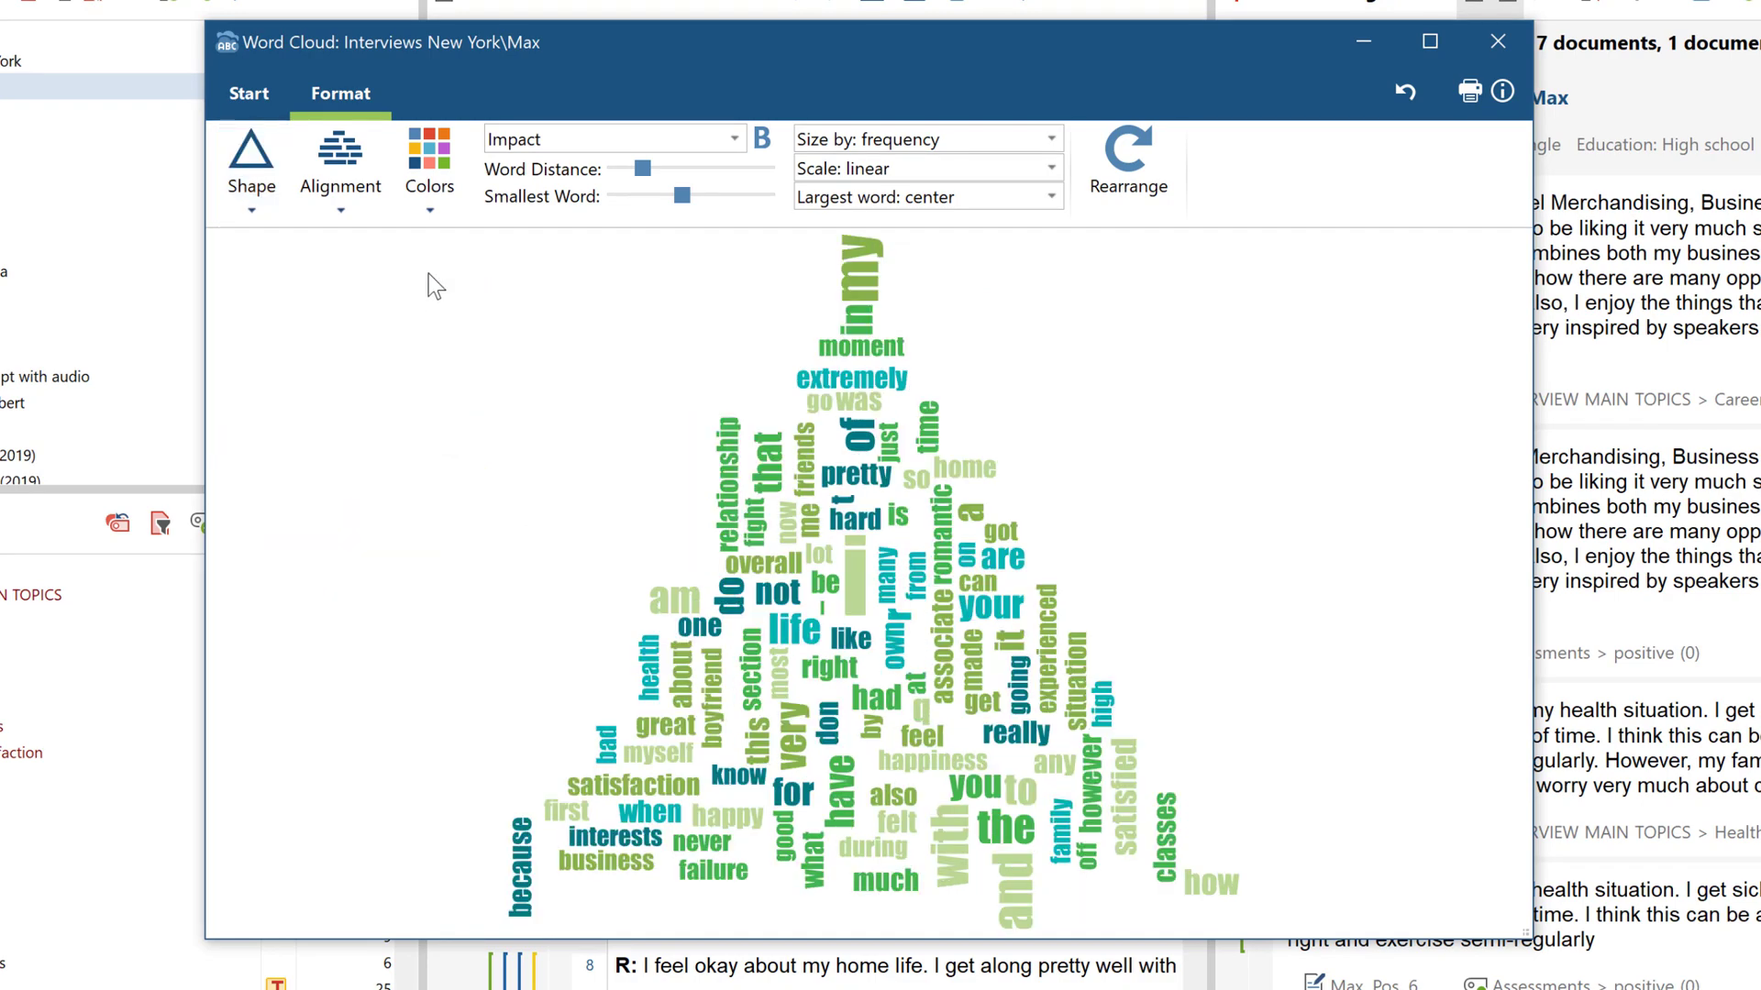
left_click(227, 42)
left_click(229, 45)
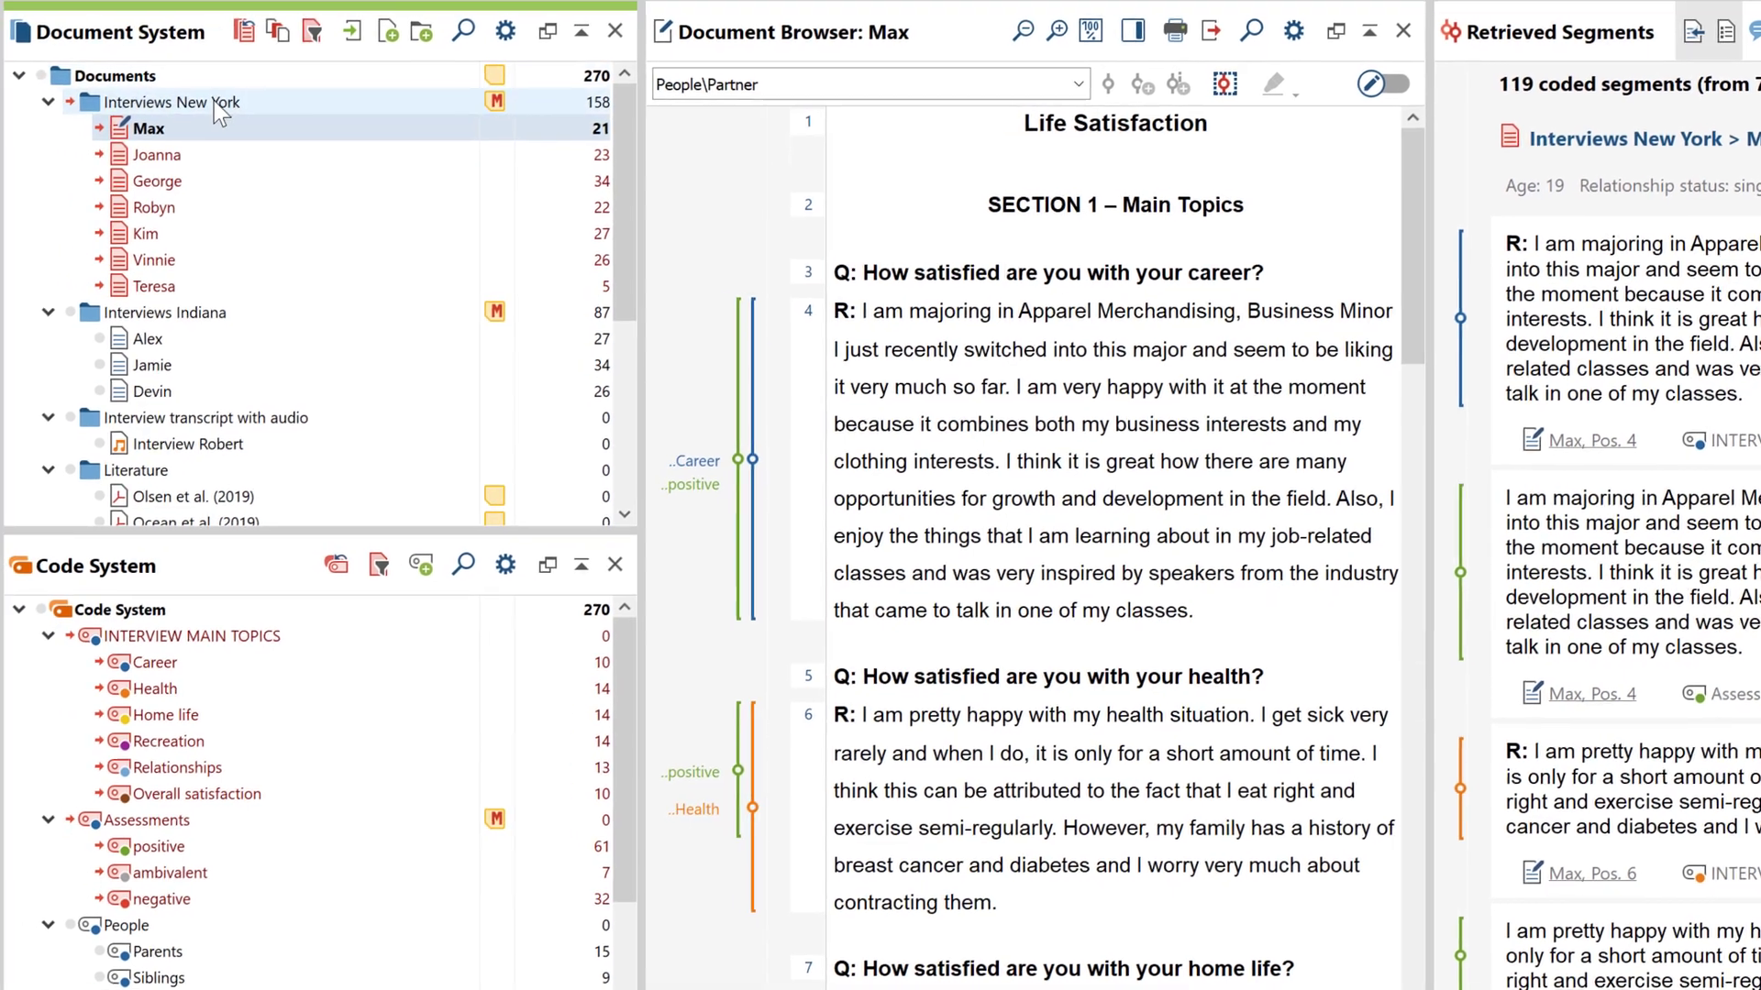
Select the Interviews New York group and view its context menu options
left_click(44, 70)
right_click(219, 103)
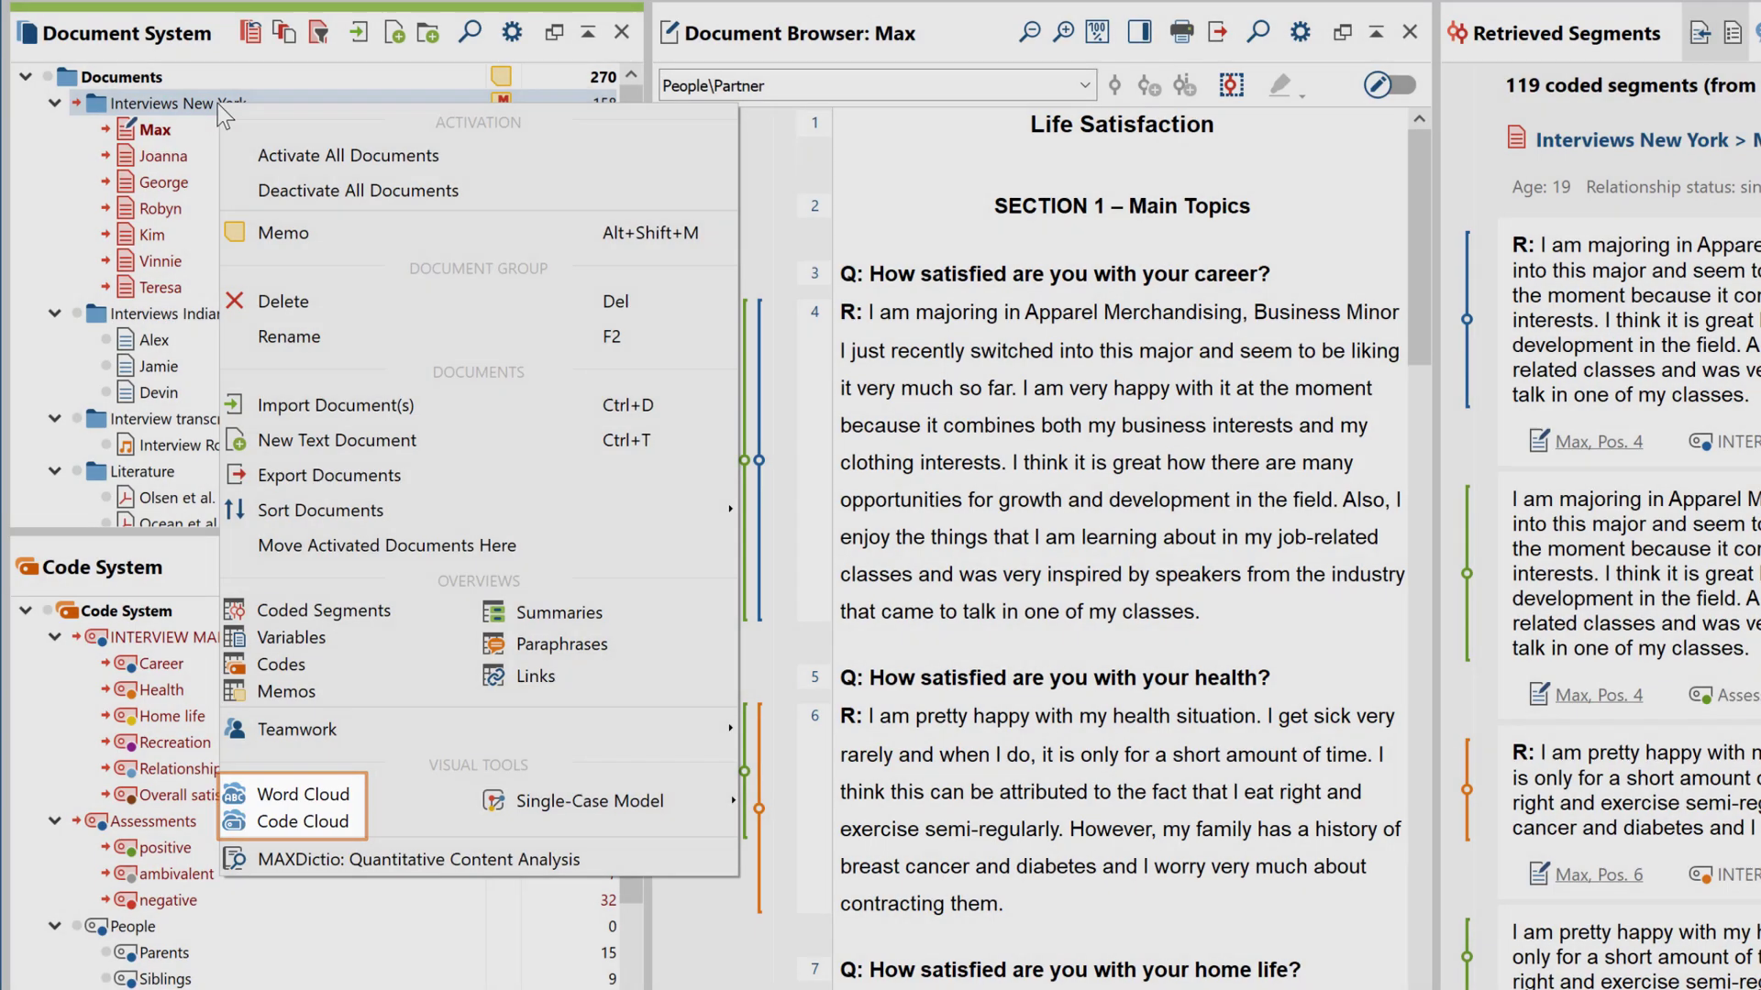
left_click(218, 103)
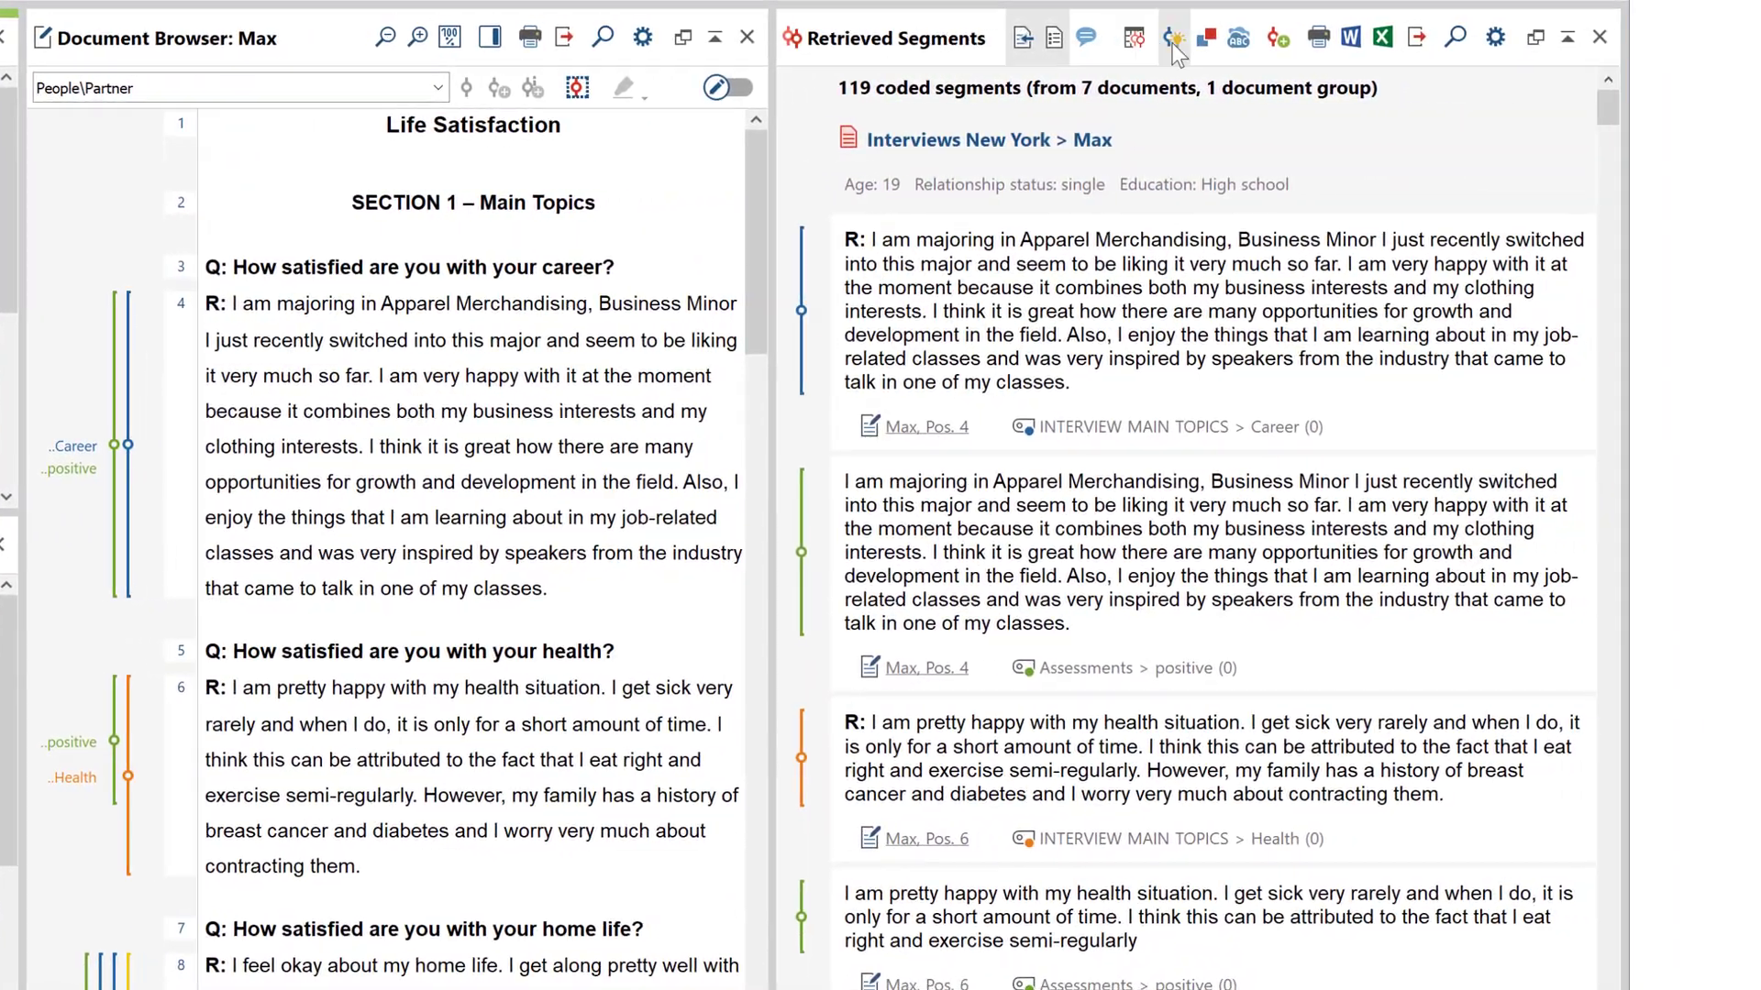
Build a word cloud from Retrieved Segments and add 'i', 'up' and 'if' to the stop list
left_click(1223, 41)
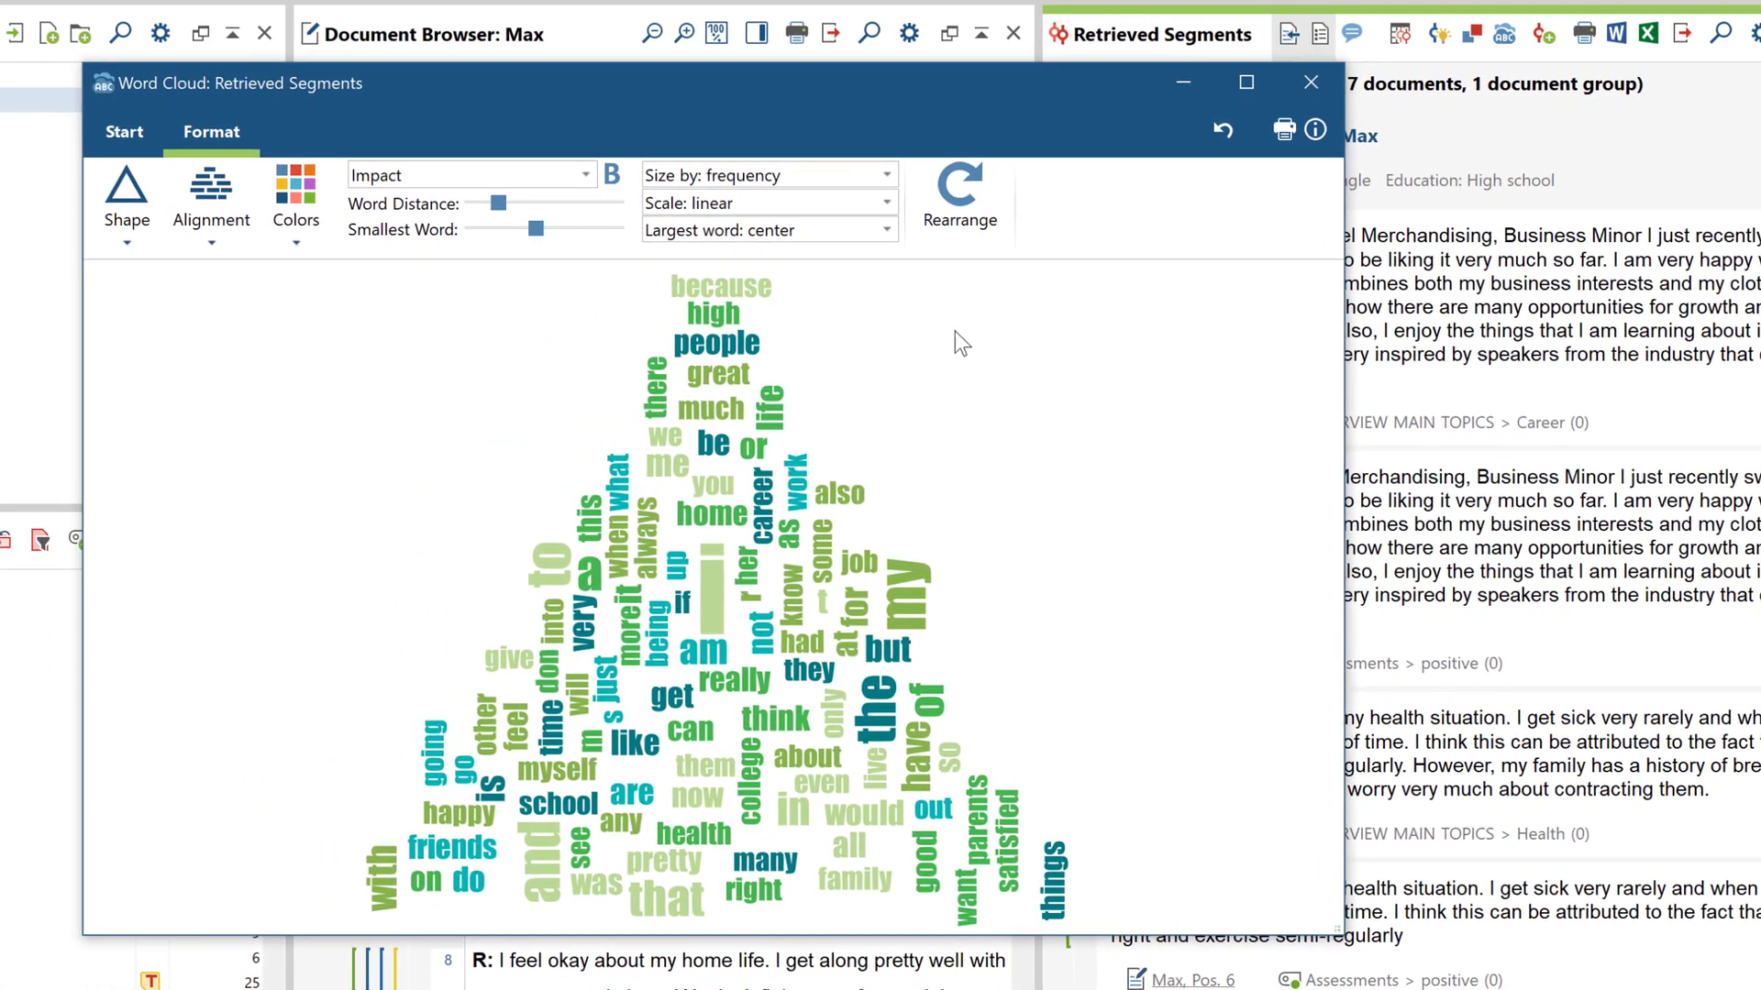
right_click(712, 575)
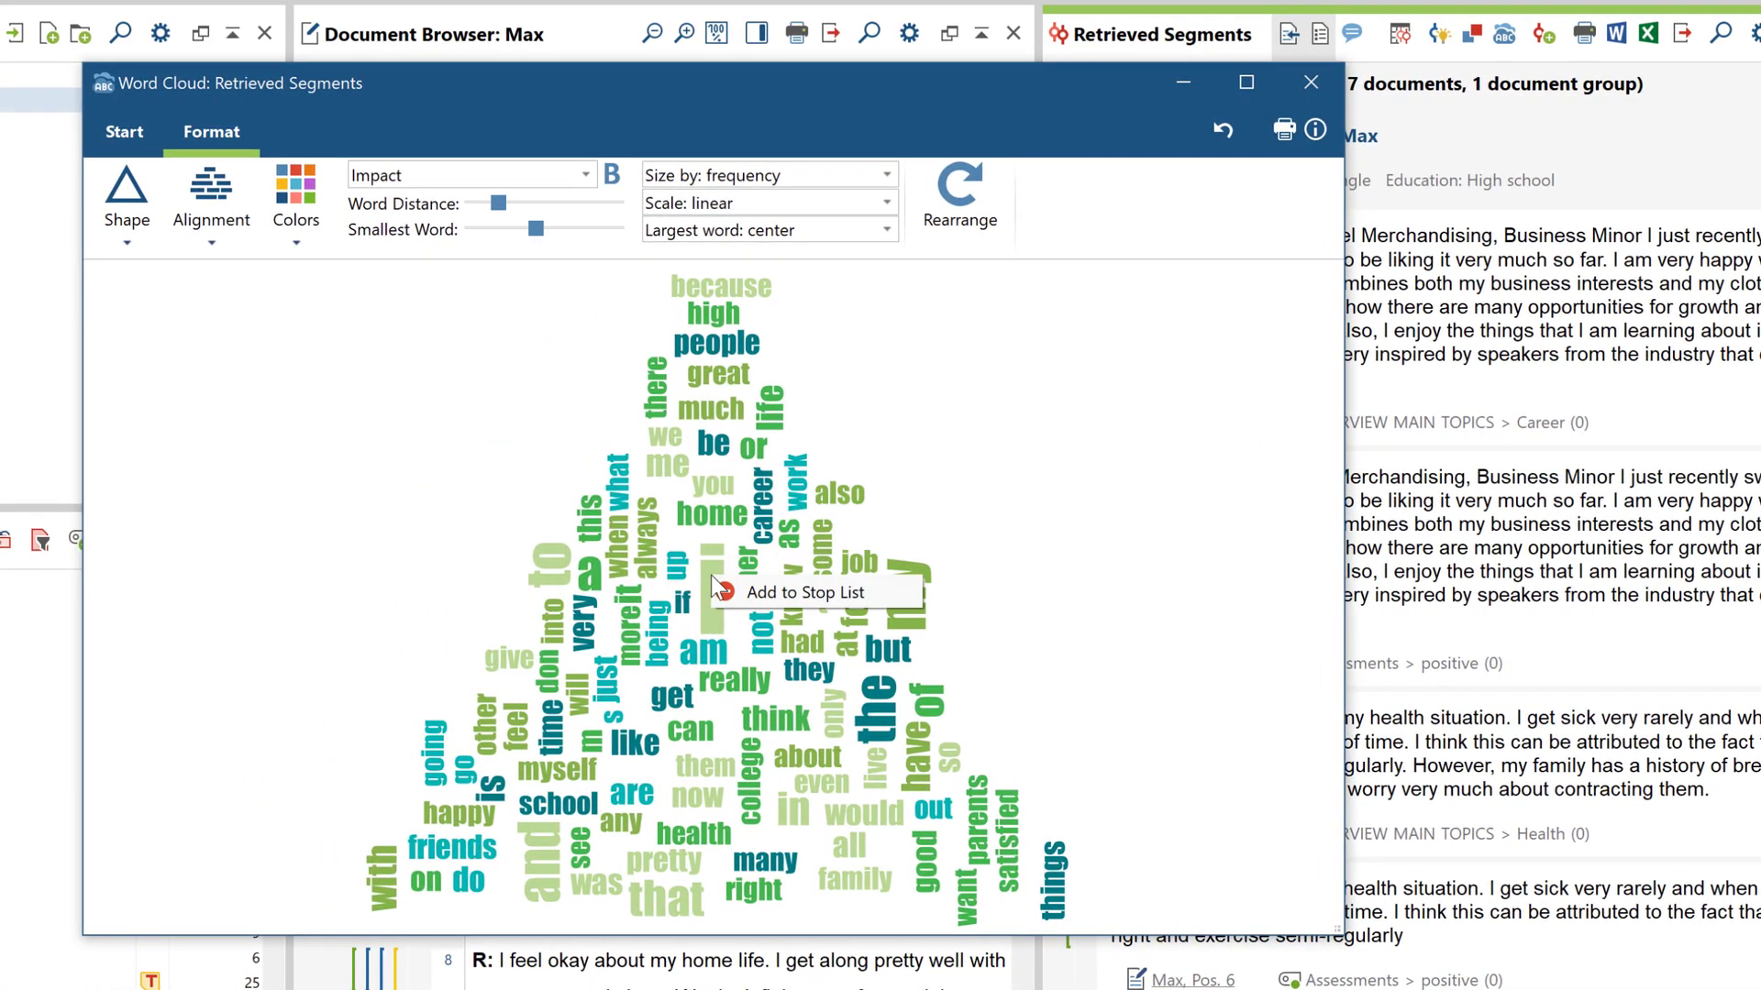
left_click(726, 587)
right_click(682, 564)
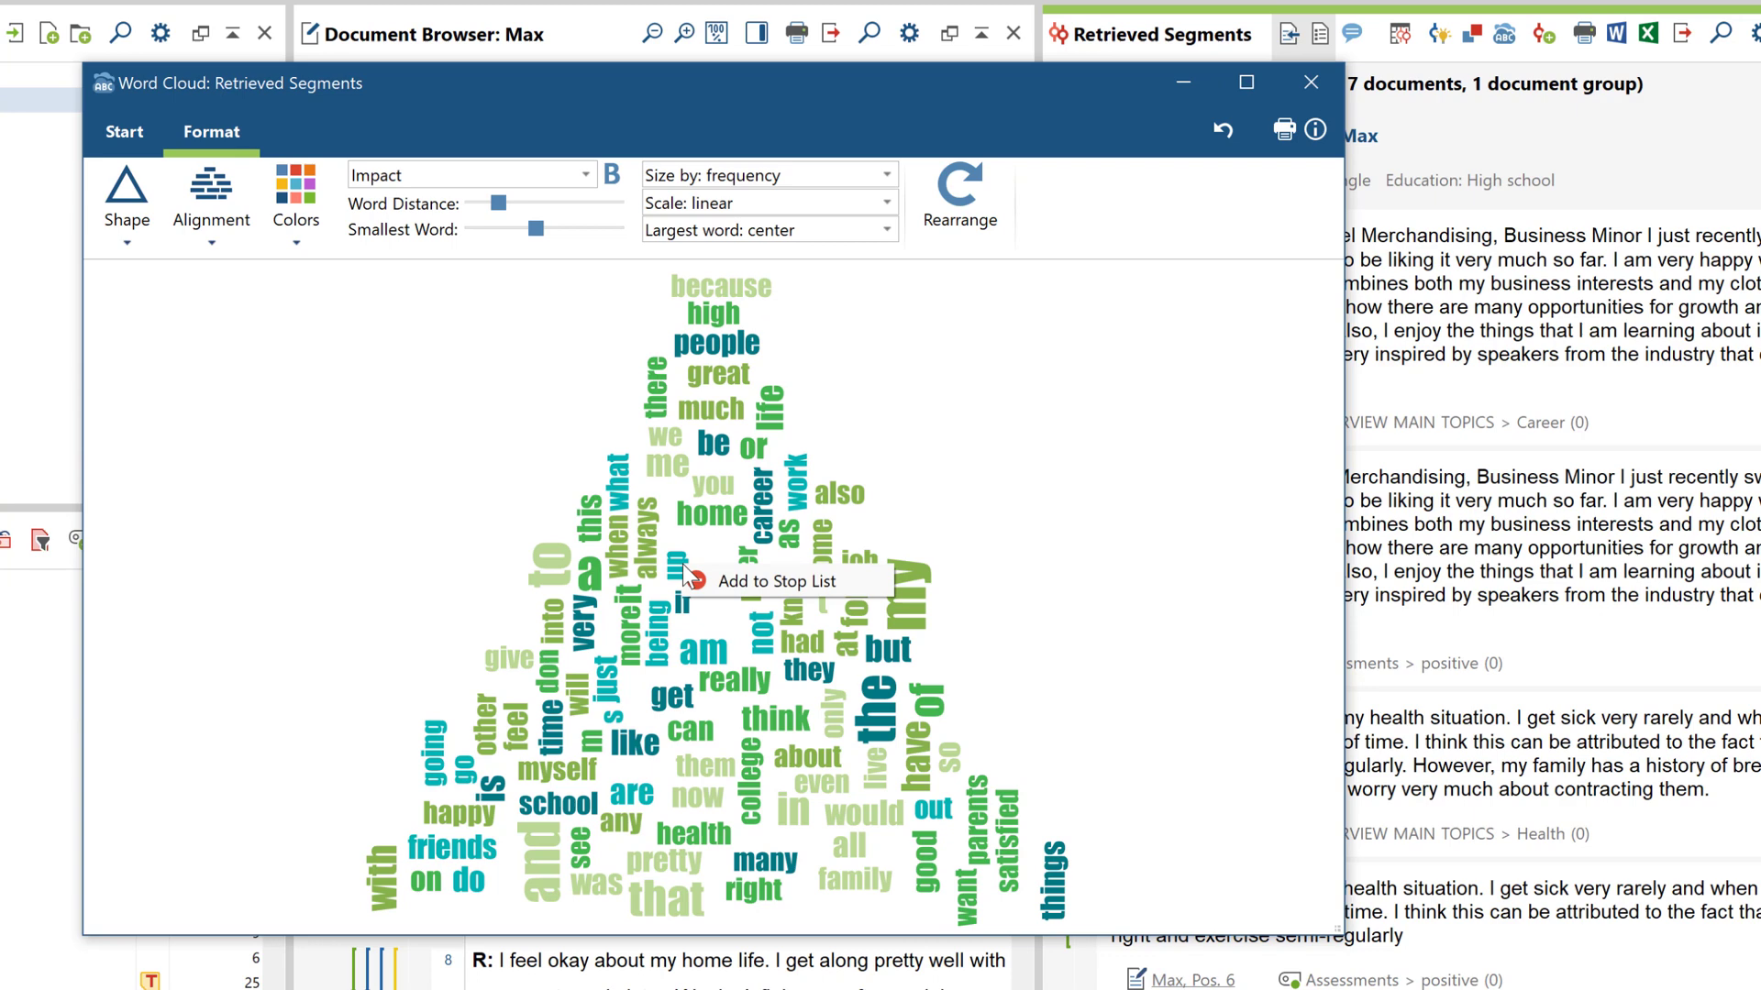
left_click(695, 574)
right_click(689, 593)
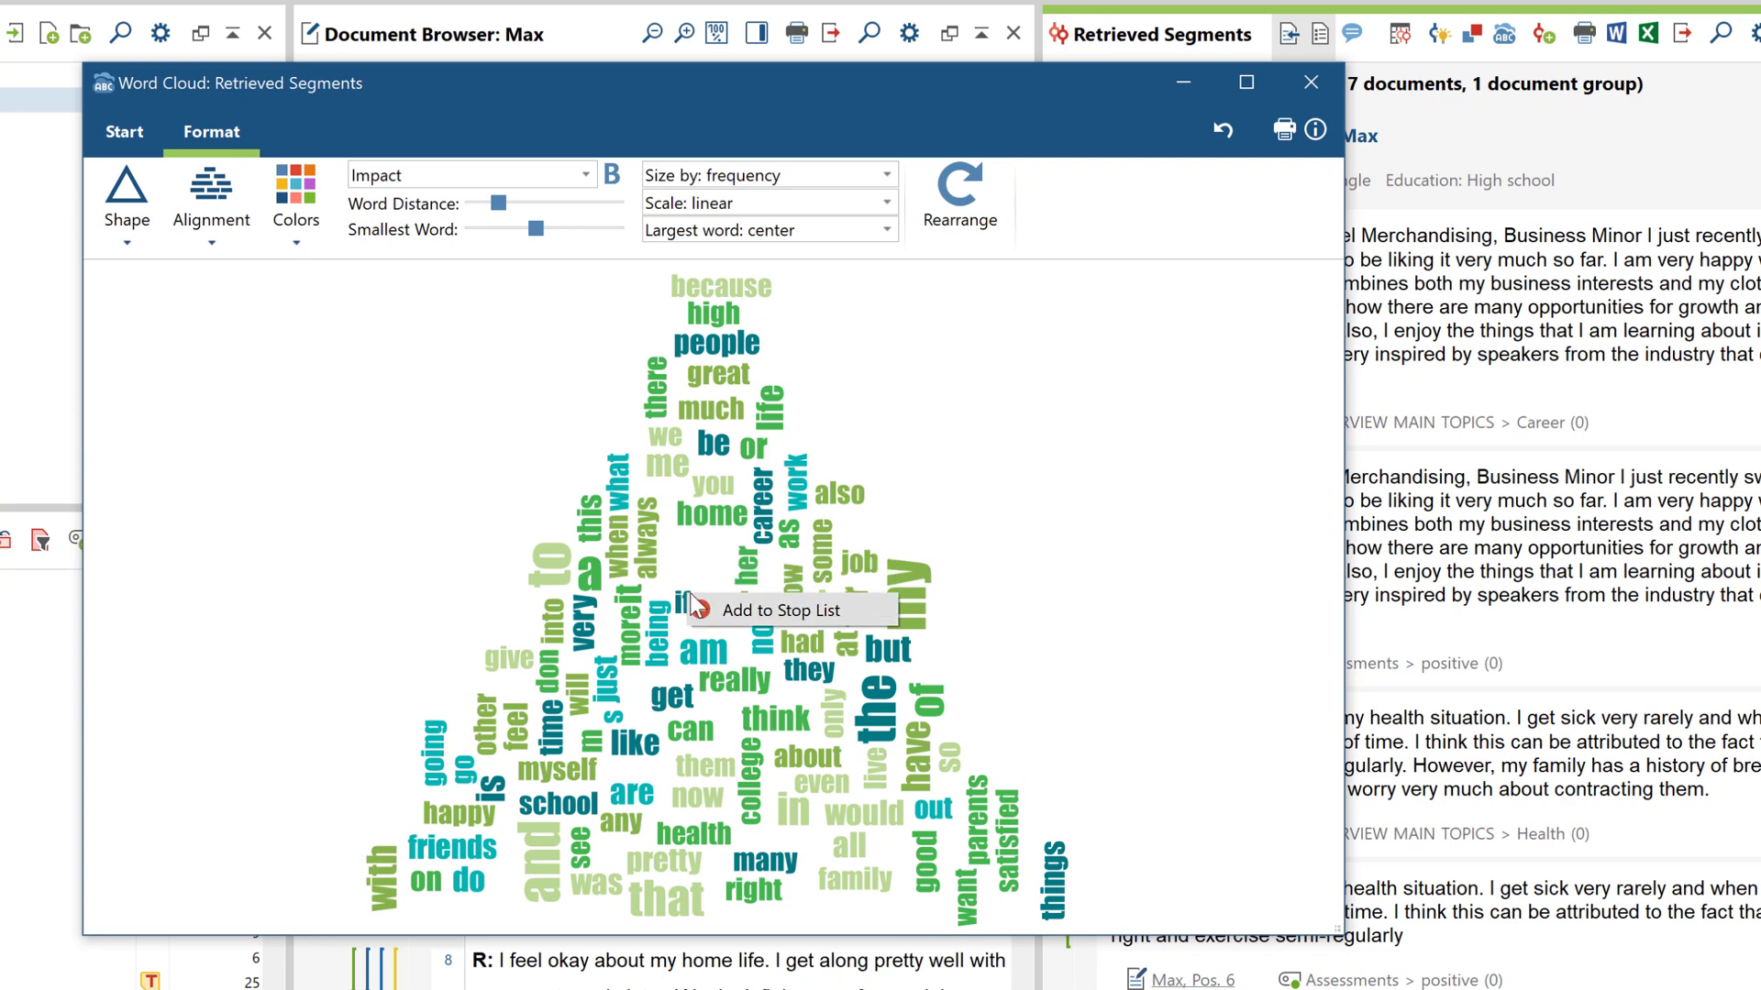
left_click(706, 602)
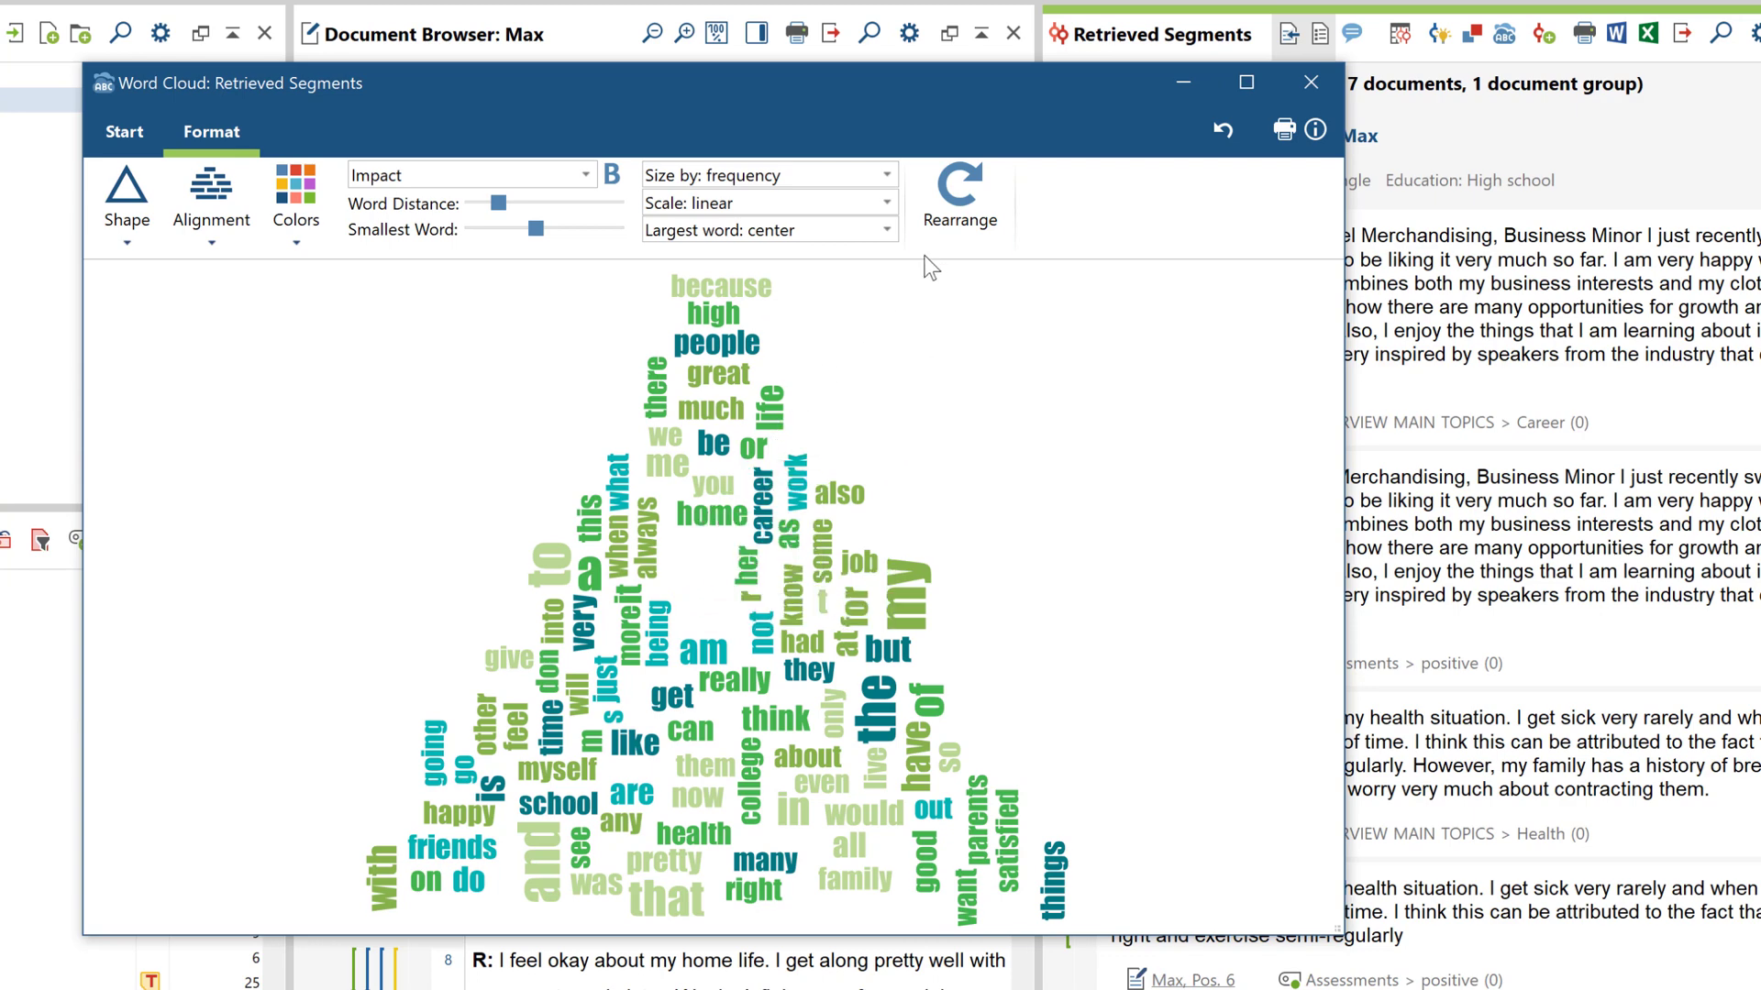
Rearrange the word cloud and review its stop list of excluded words
left_click(938, 218)
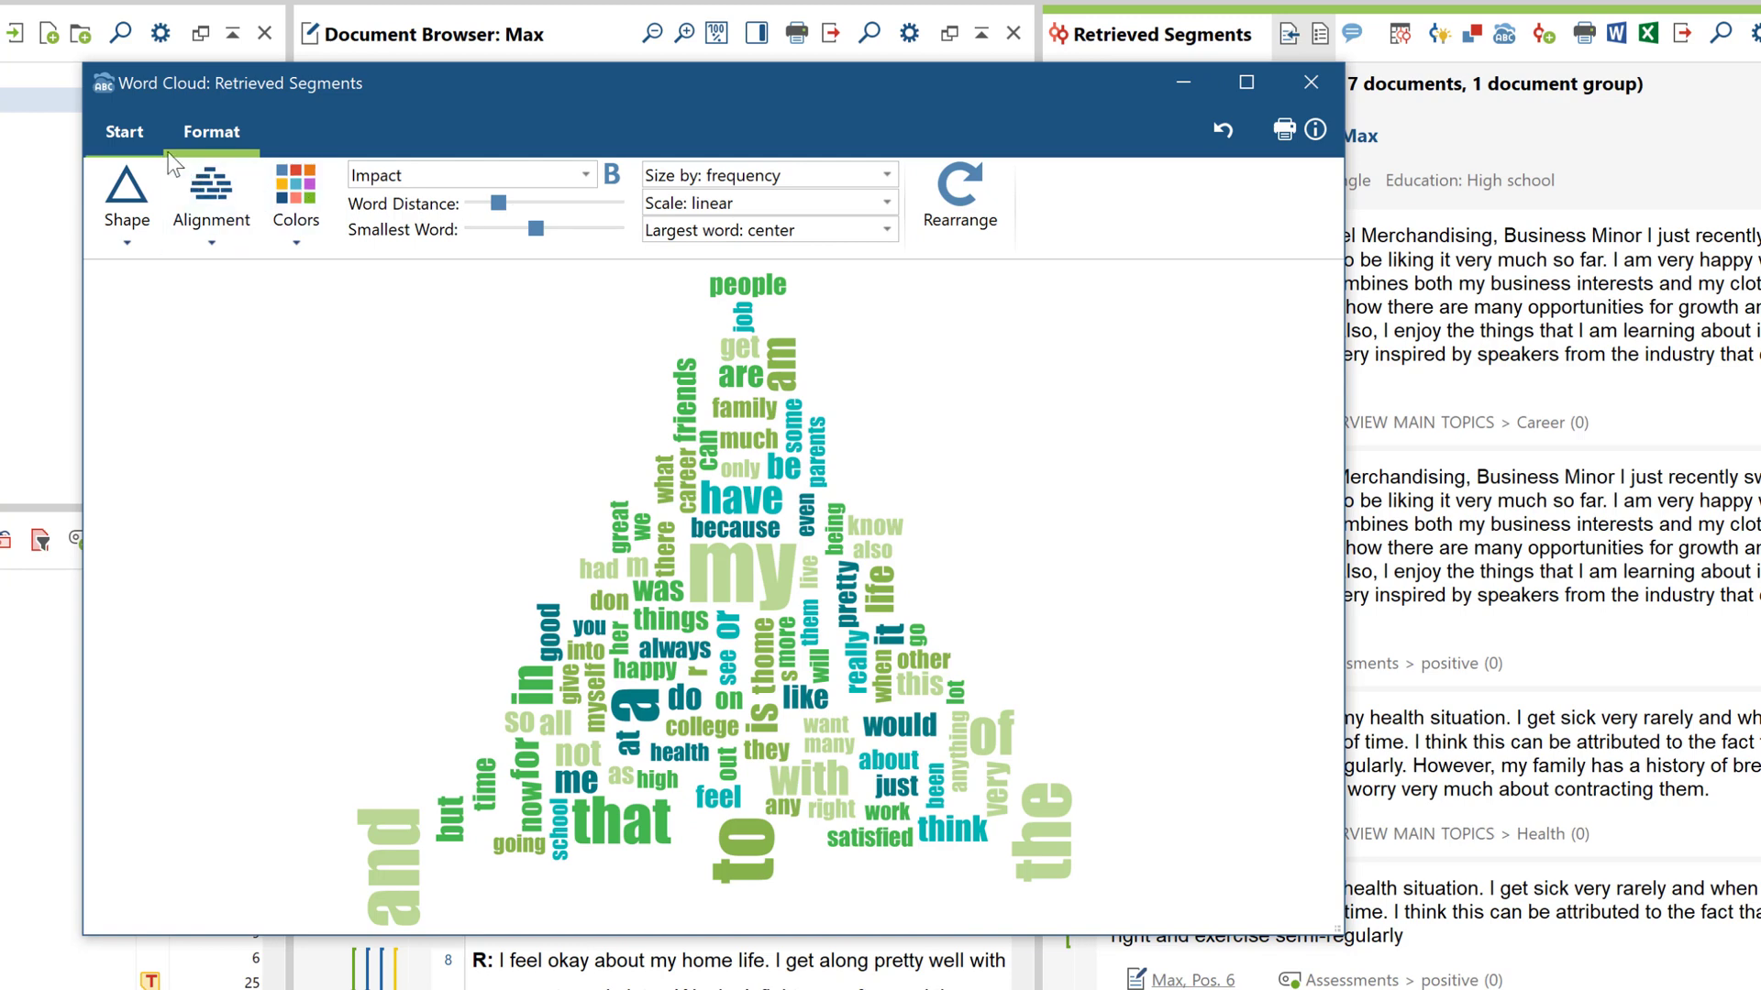
left_click(132, 135)
left_click(261, 237)
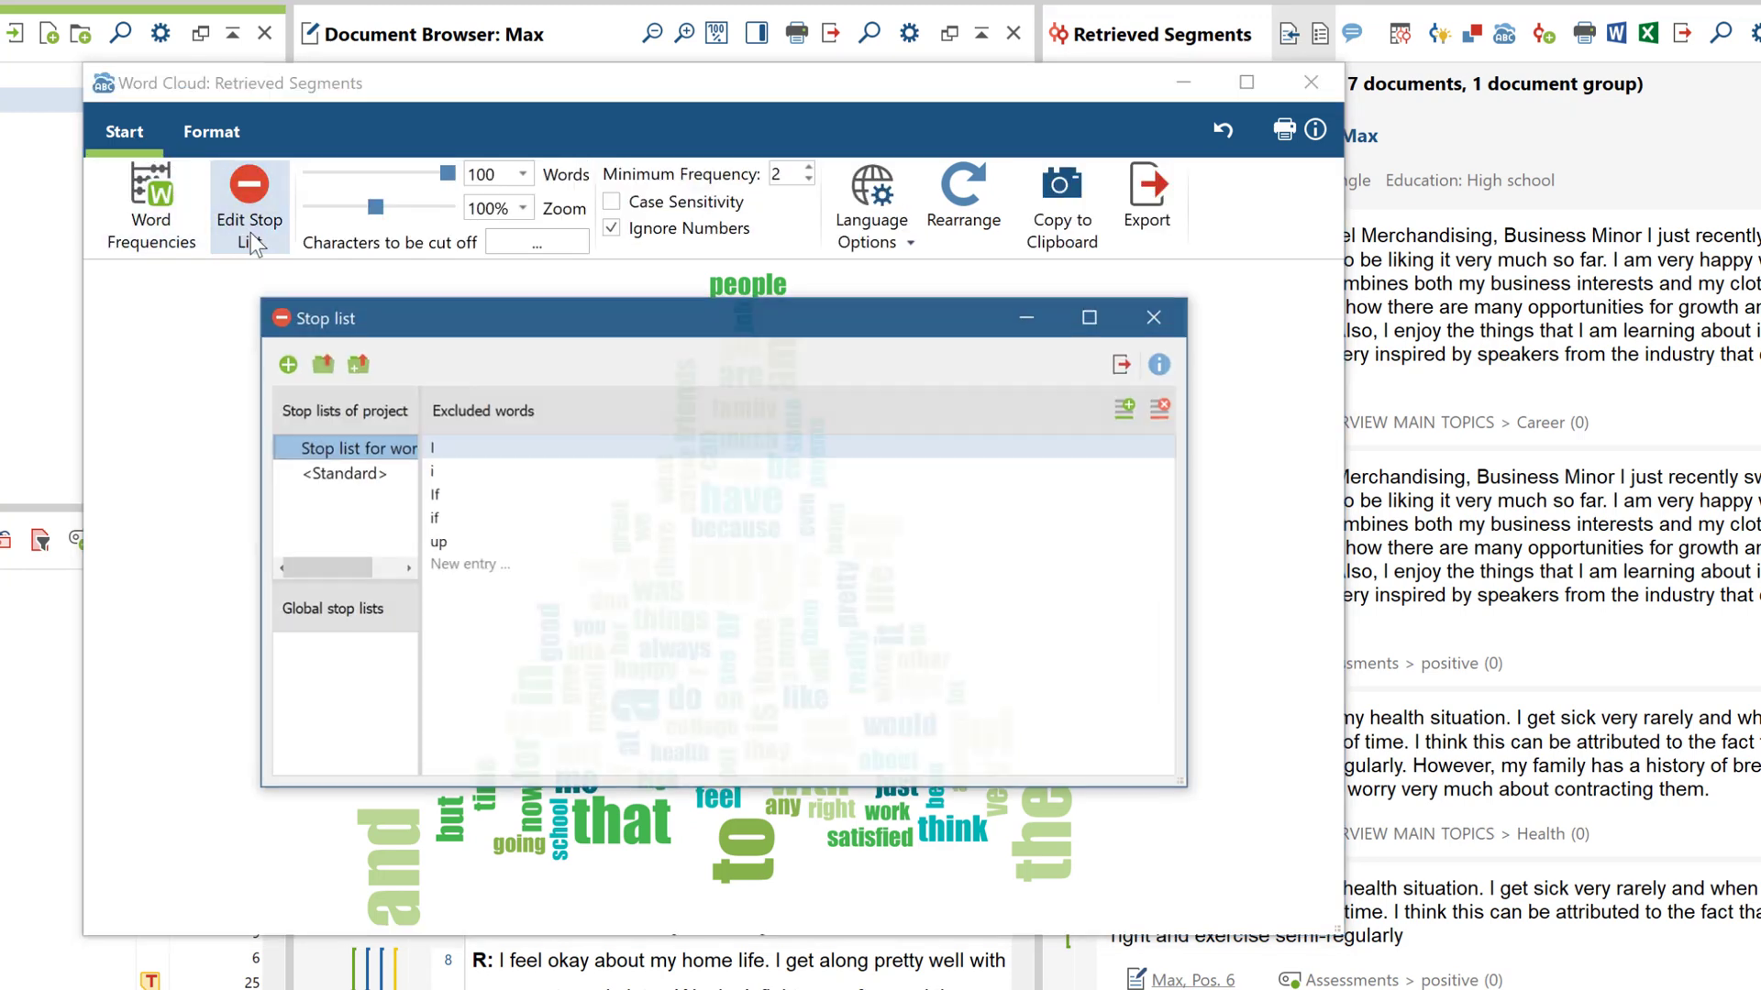
left_click(279, 314)
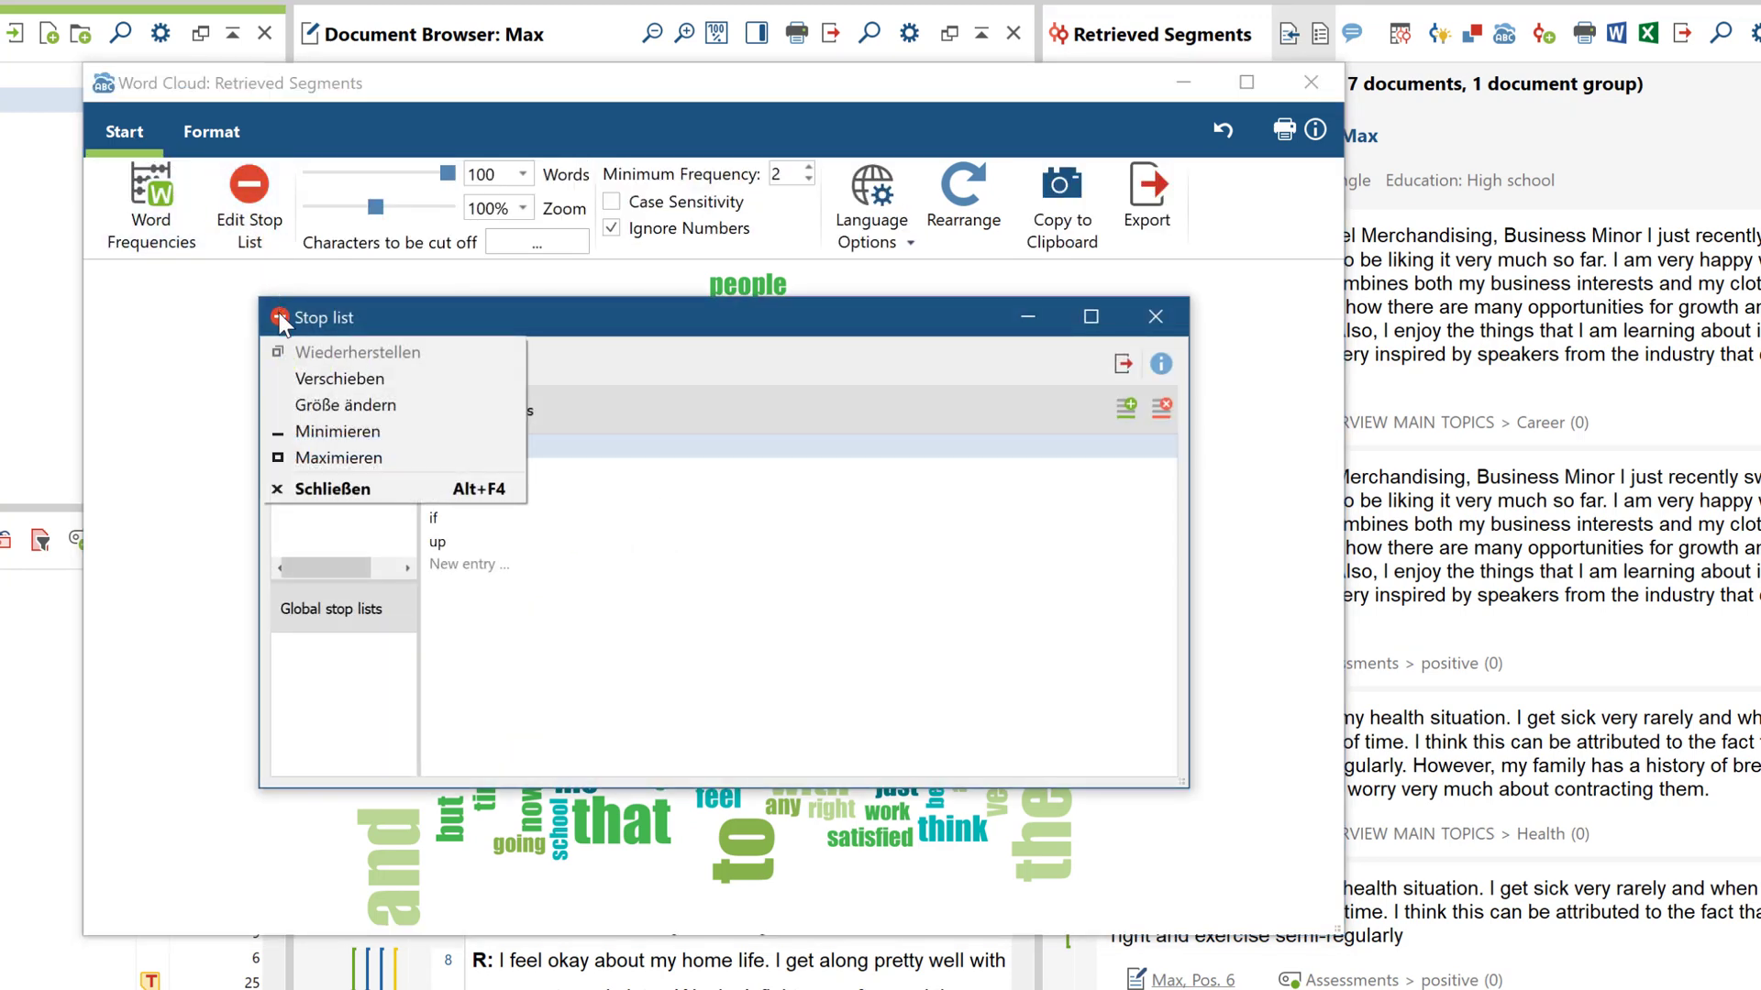
left_click(279, 313)
View the word frequency table, then close it and the word cloud
left_click(162, 240)
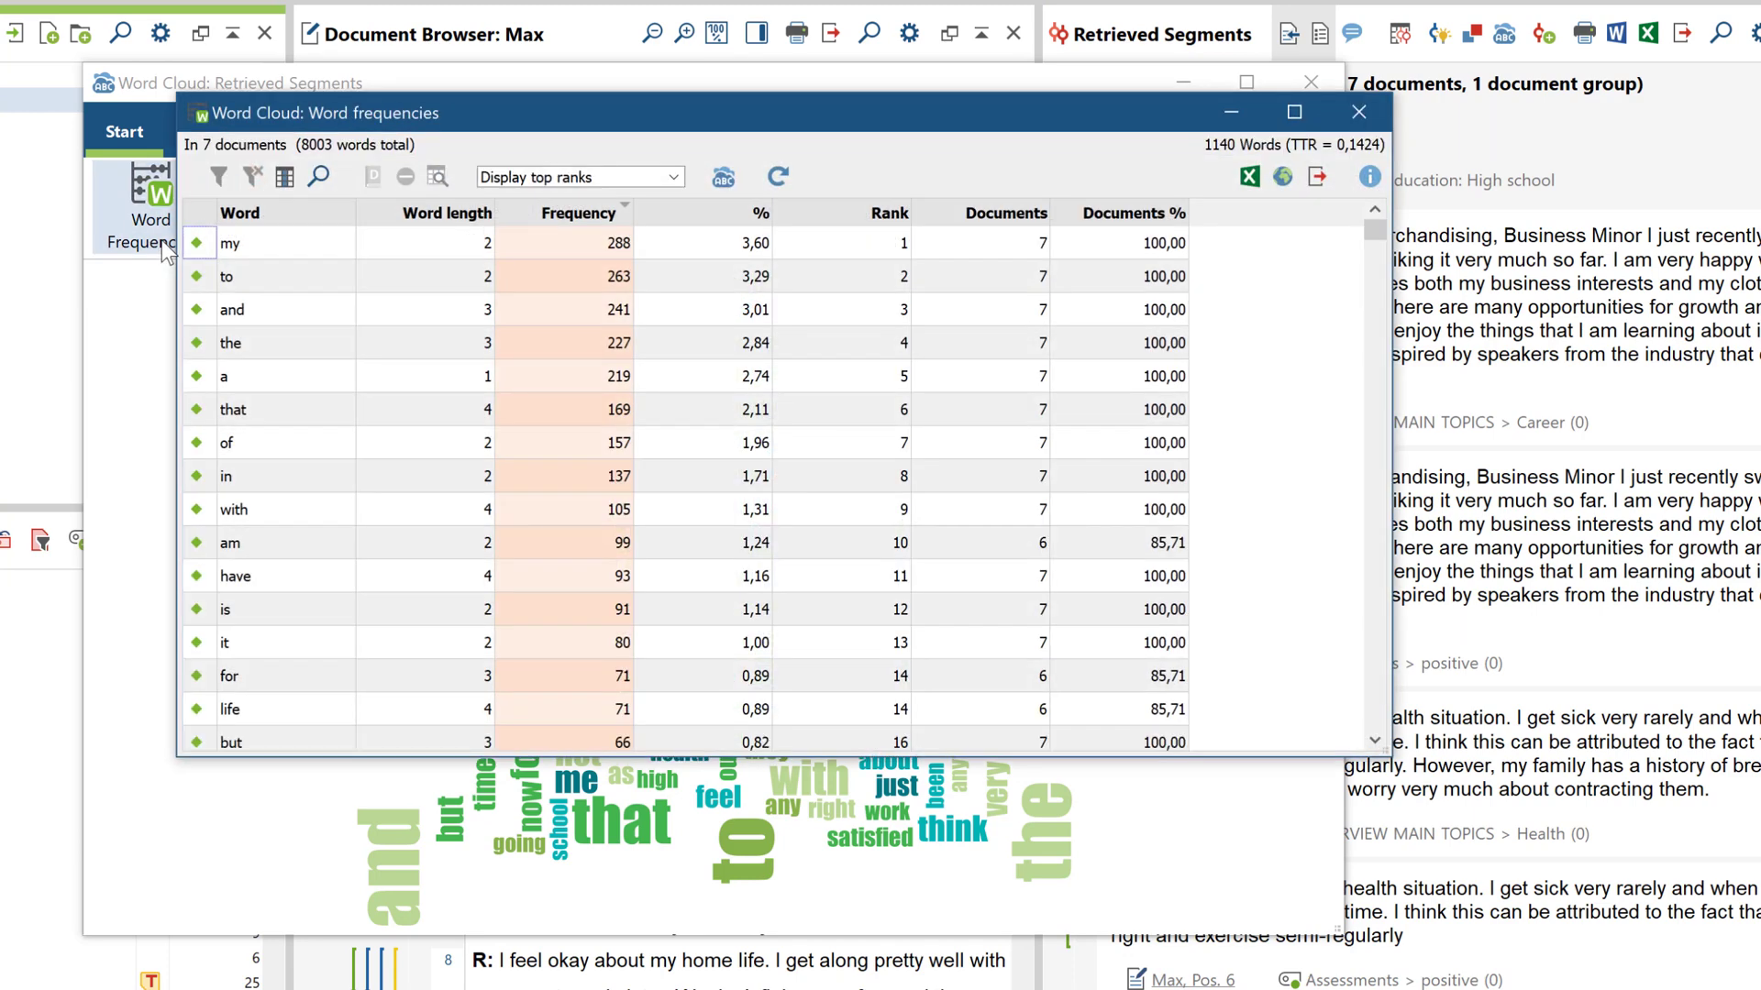
left_click(1358, 112)
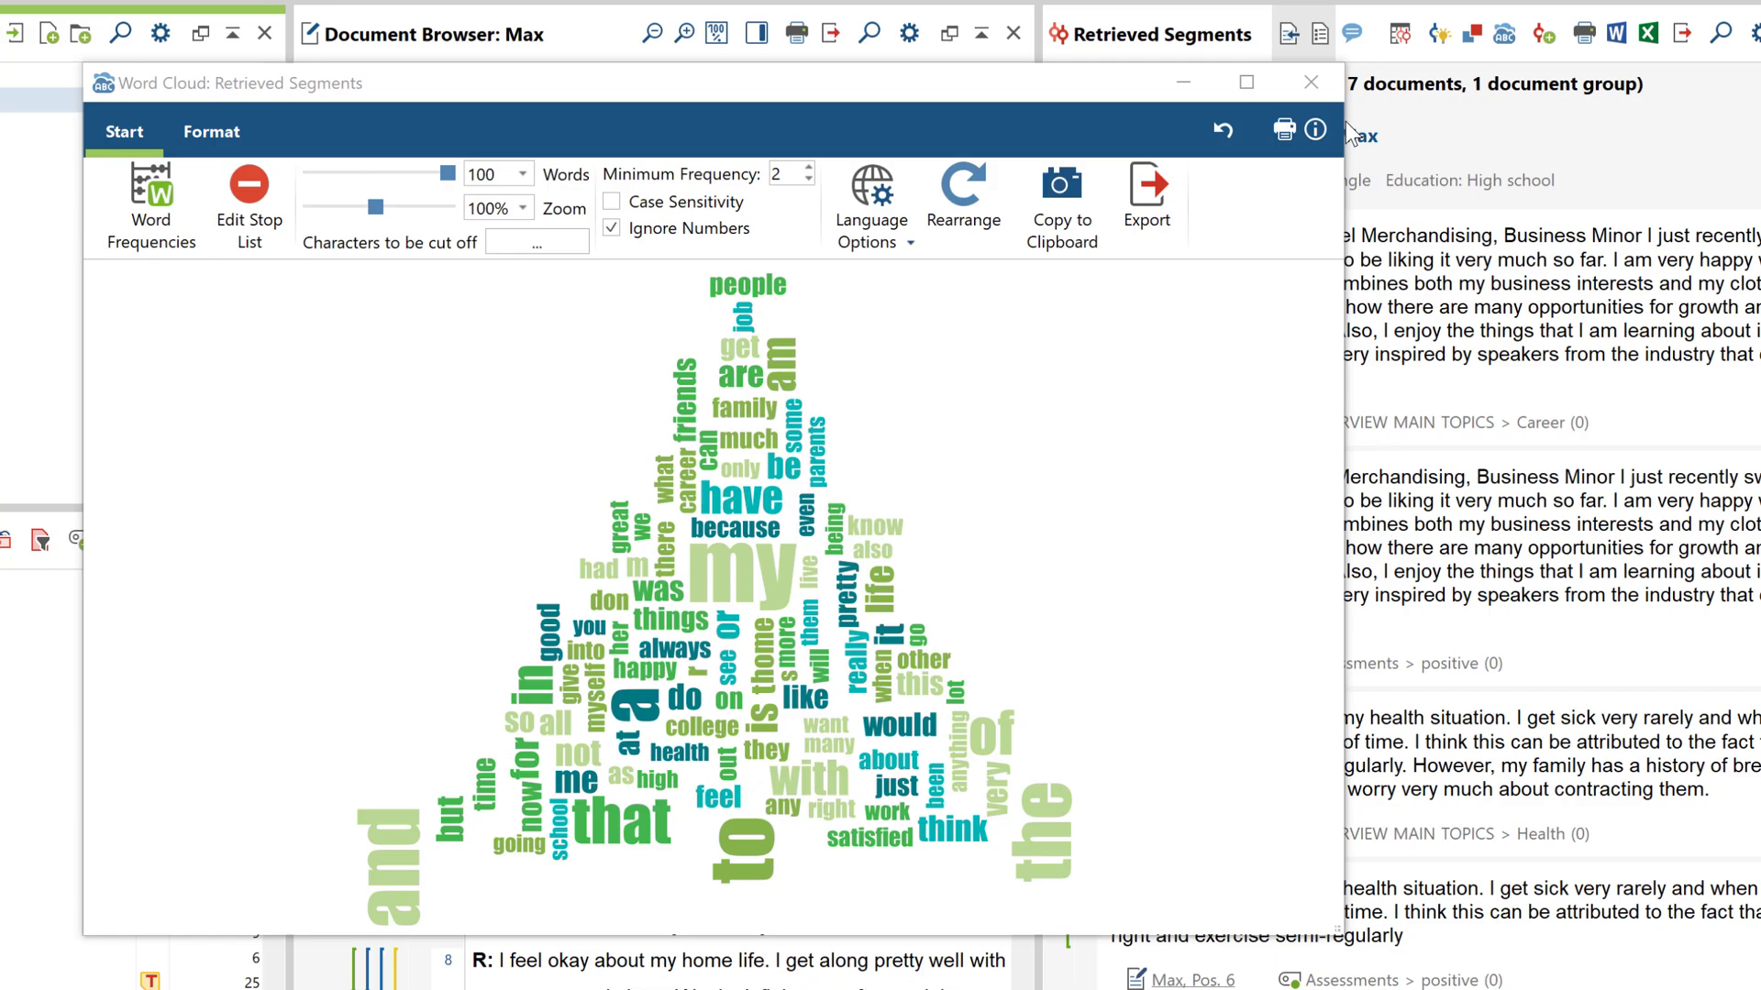
left_click(1311, 83)
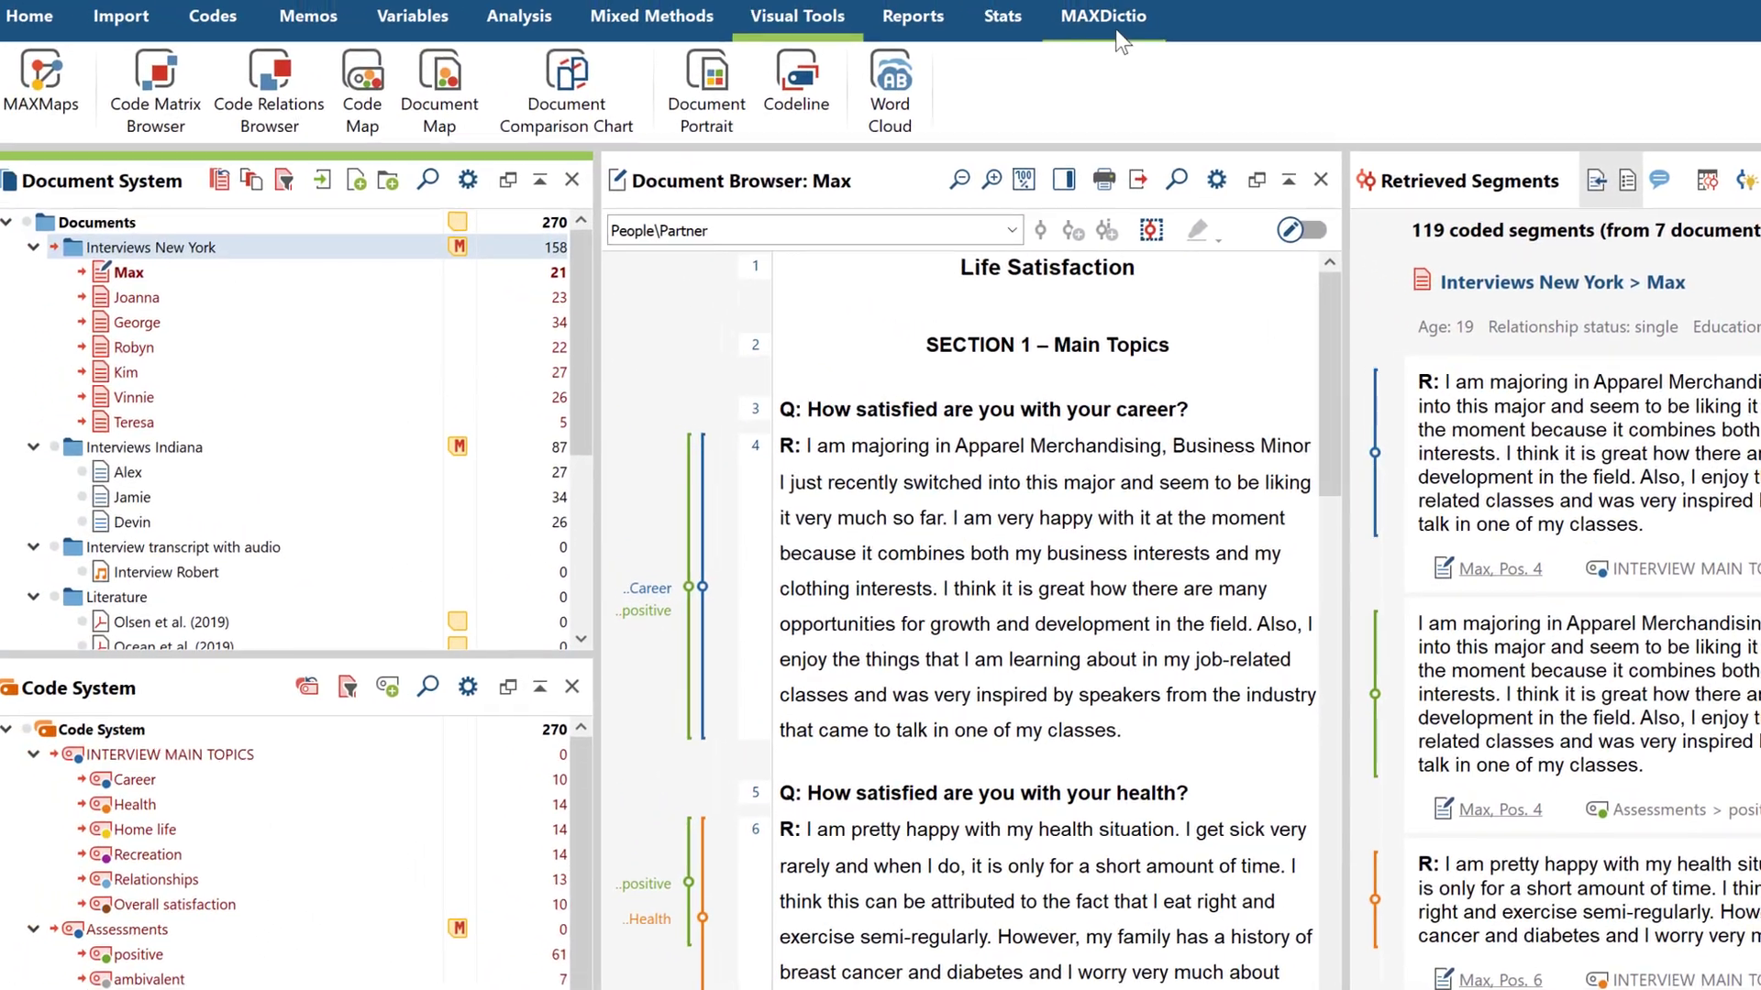
Run a MAXDictio word combinations analysis for three-word combinations
left_click(1128, 23)
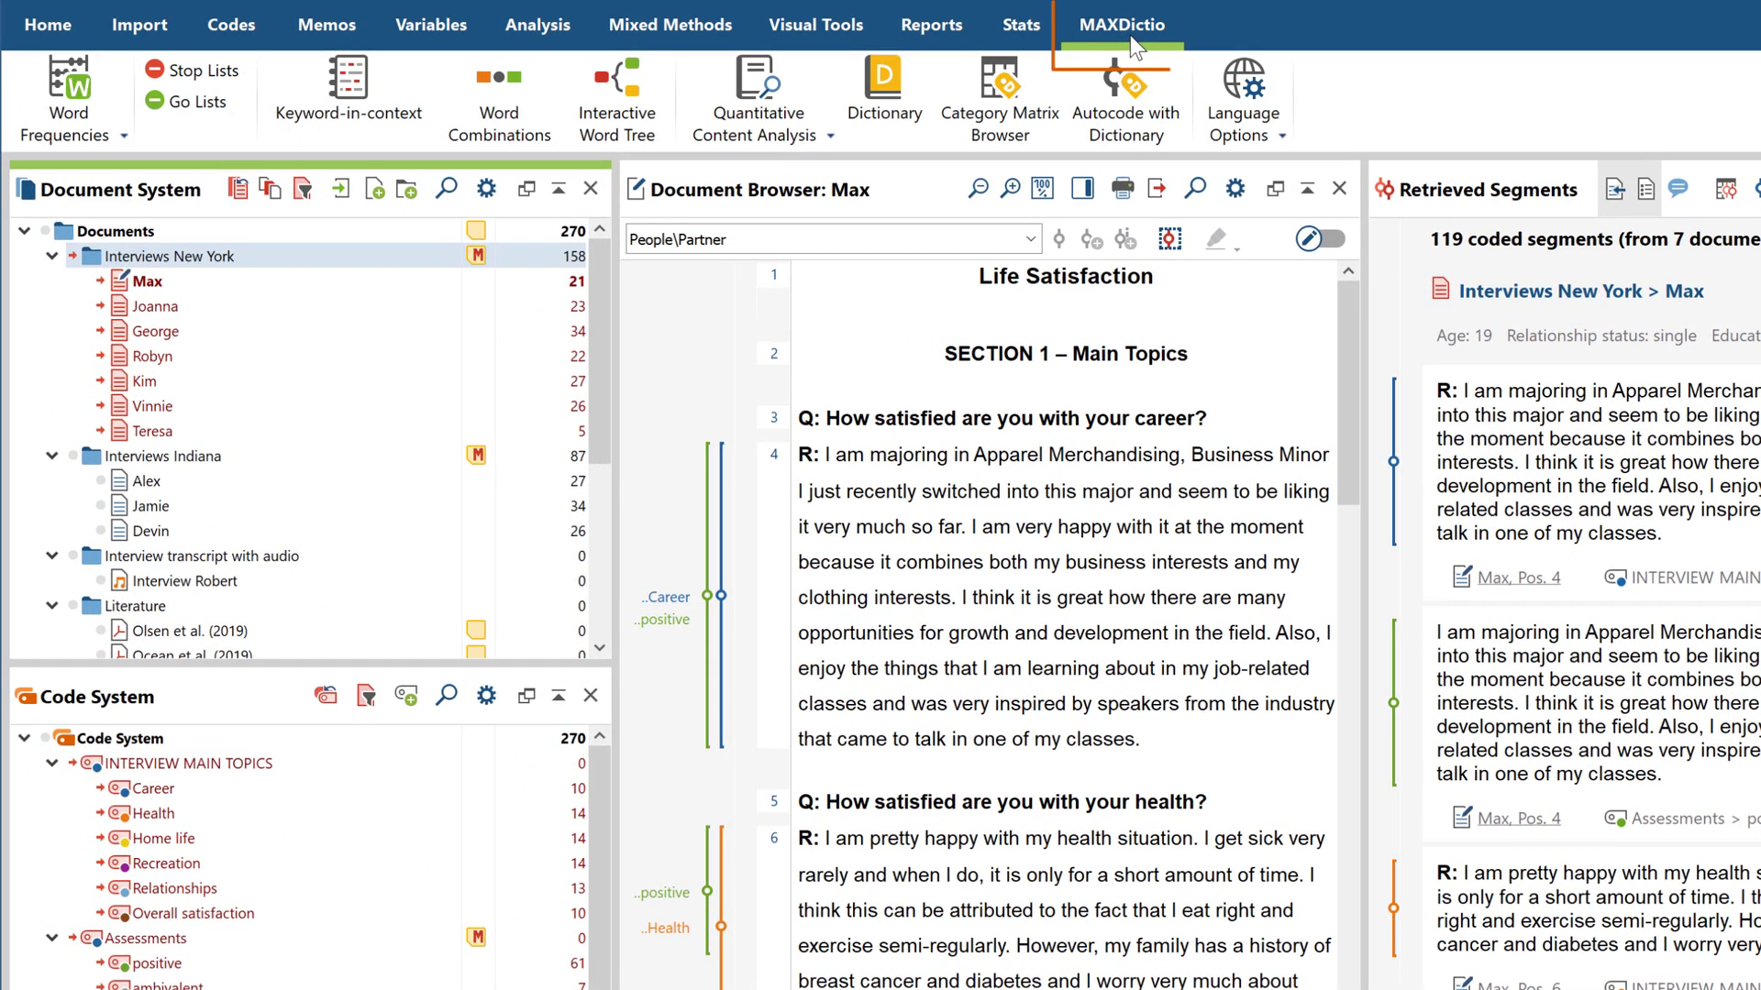
left_click(515, 128)
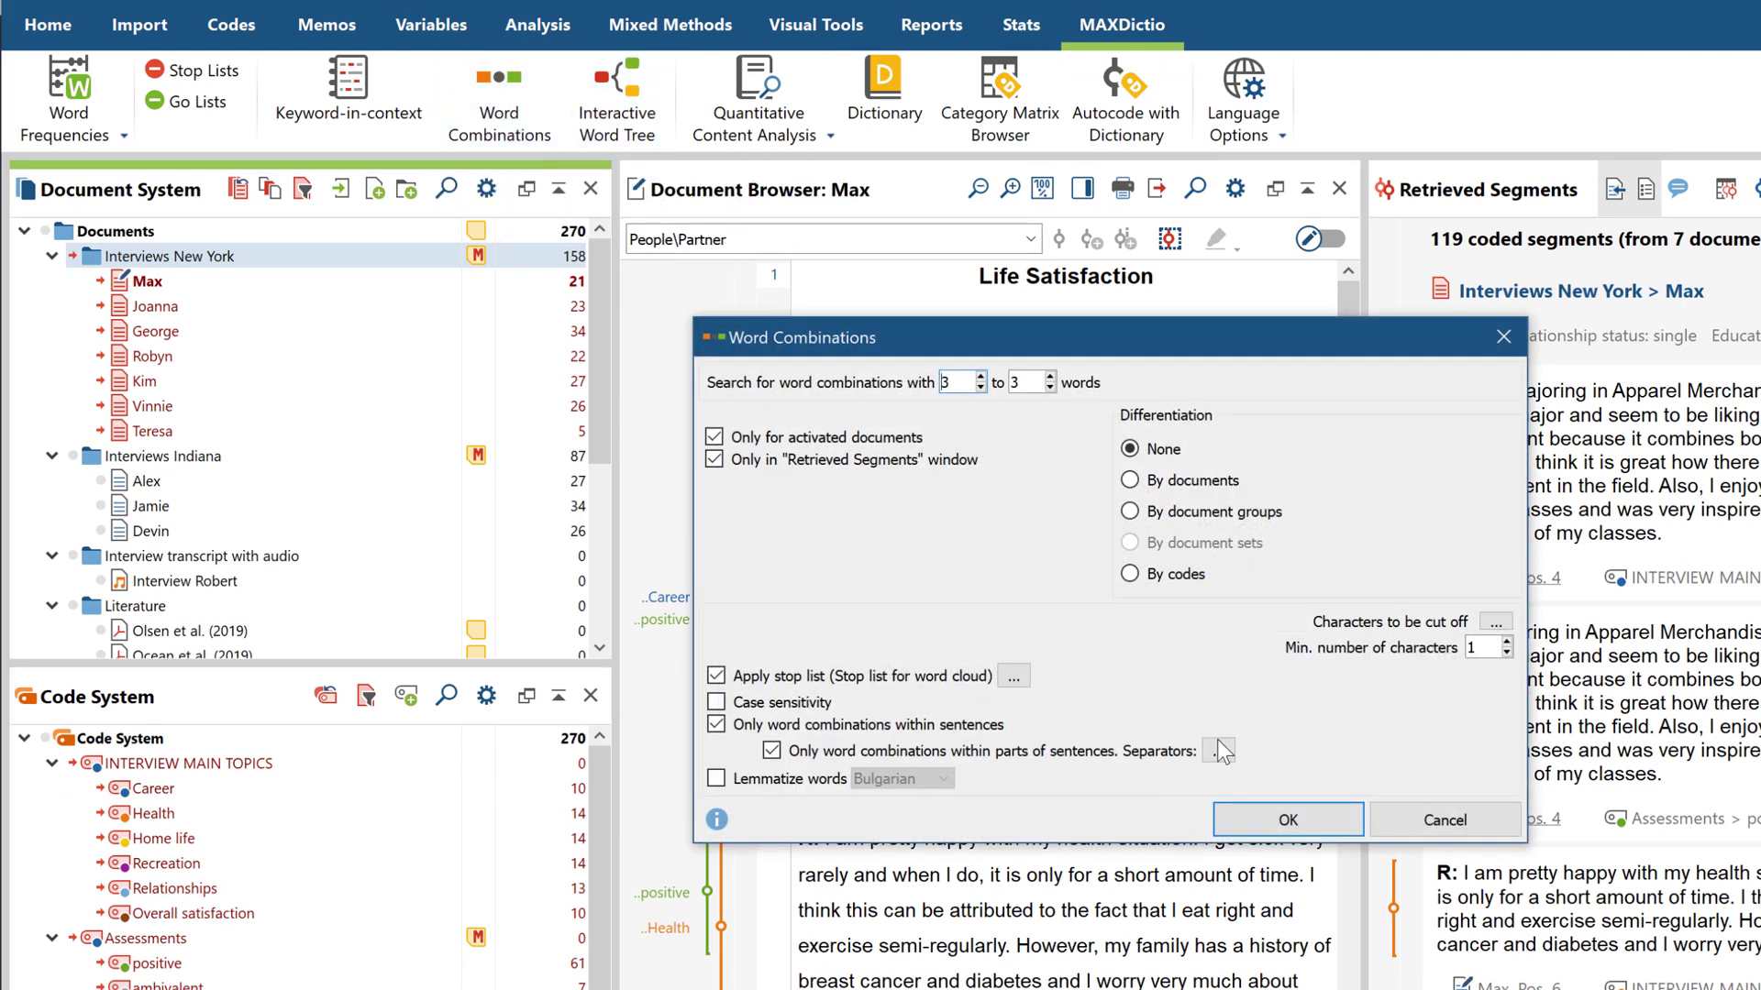
left_click(1251, 822)
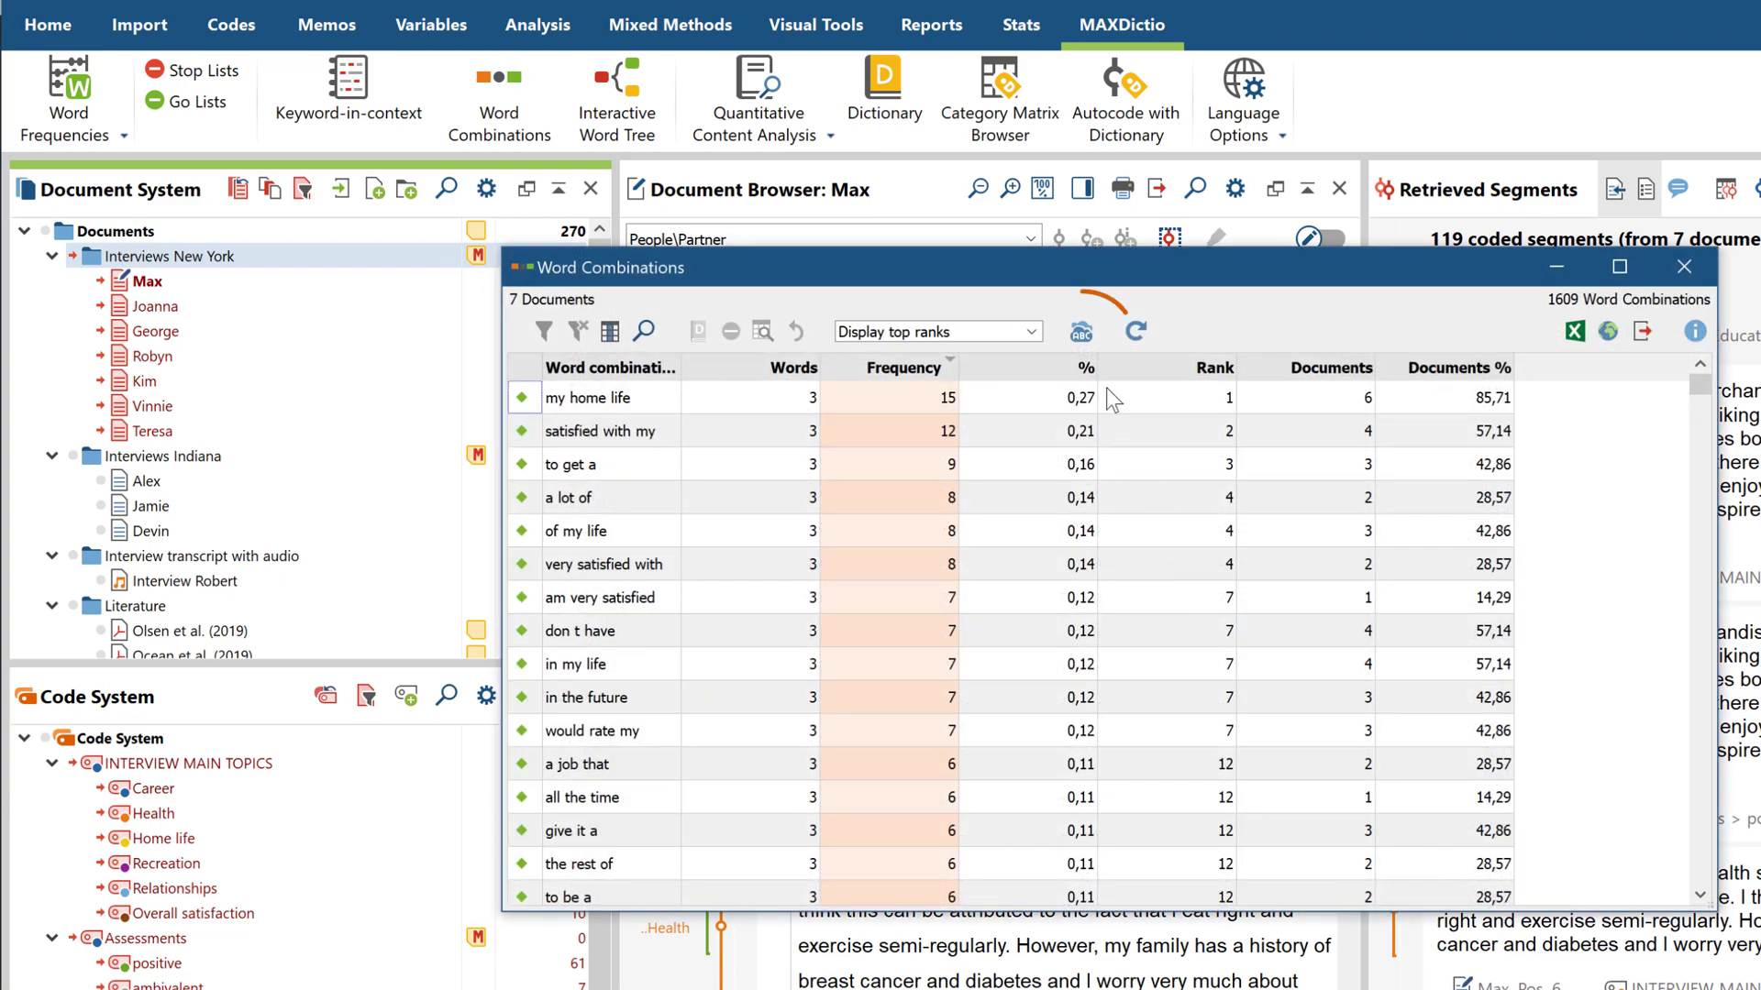
Show the 1609 combinations as a square word cloud, then close the cloud and results table
left_click(1079, 336)
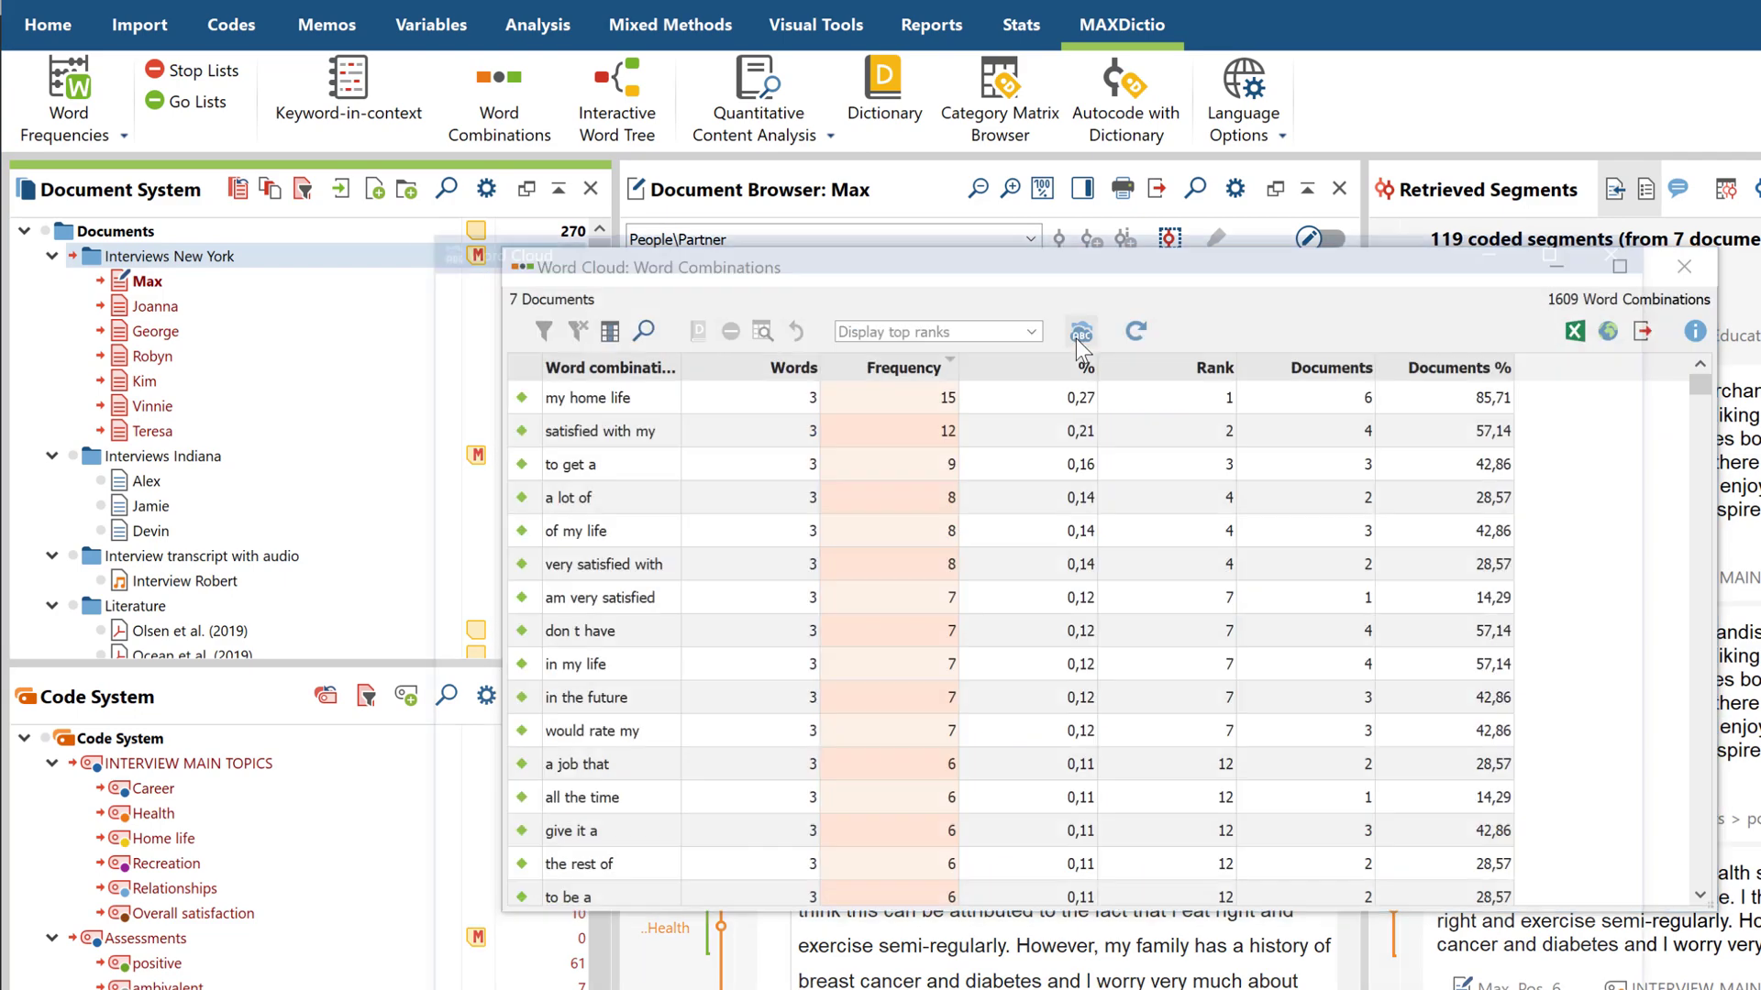
left_click(551, 289)
left_click(454, 391)
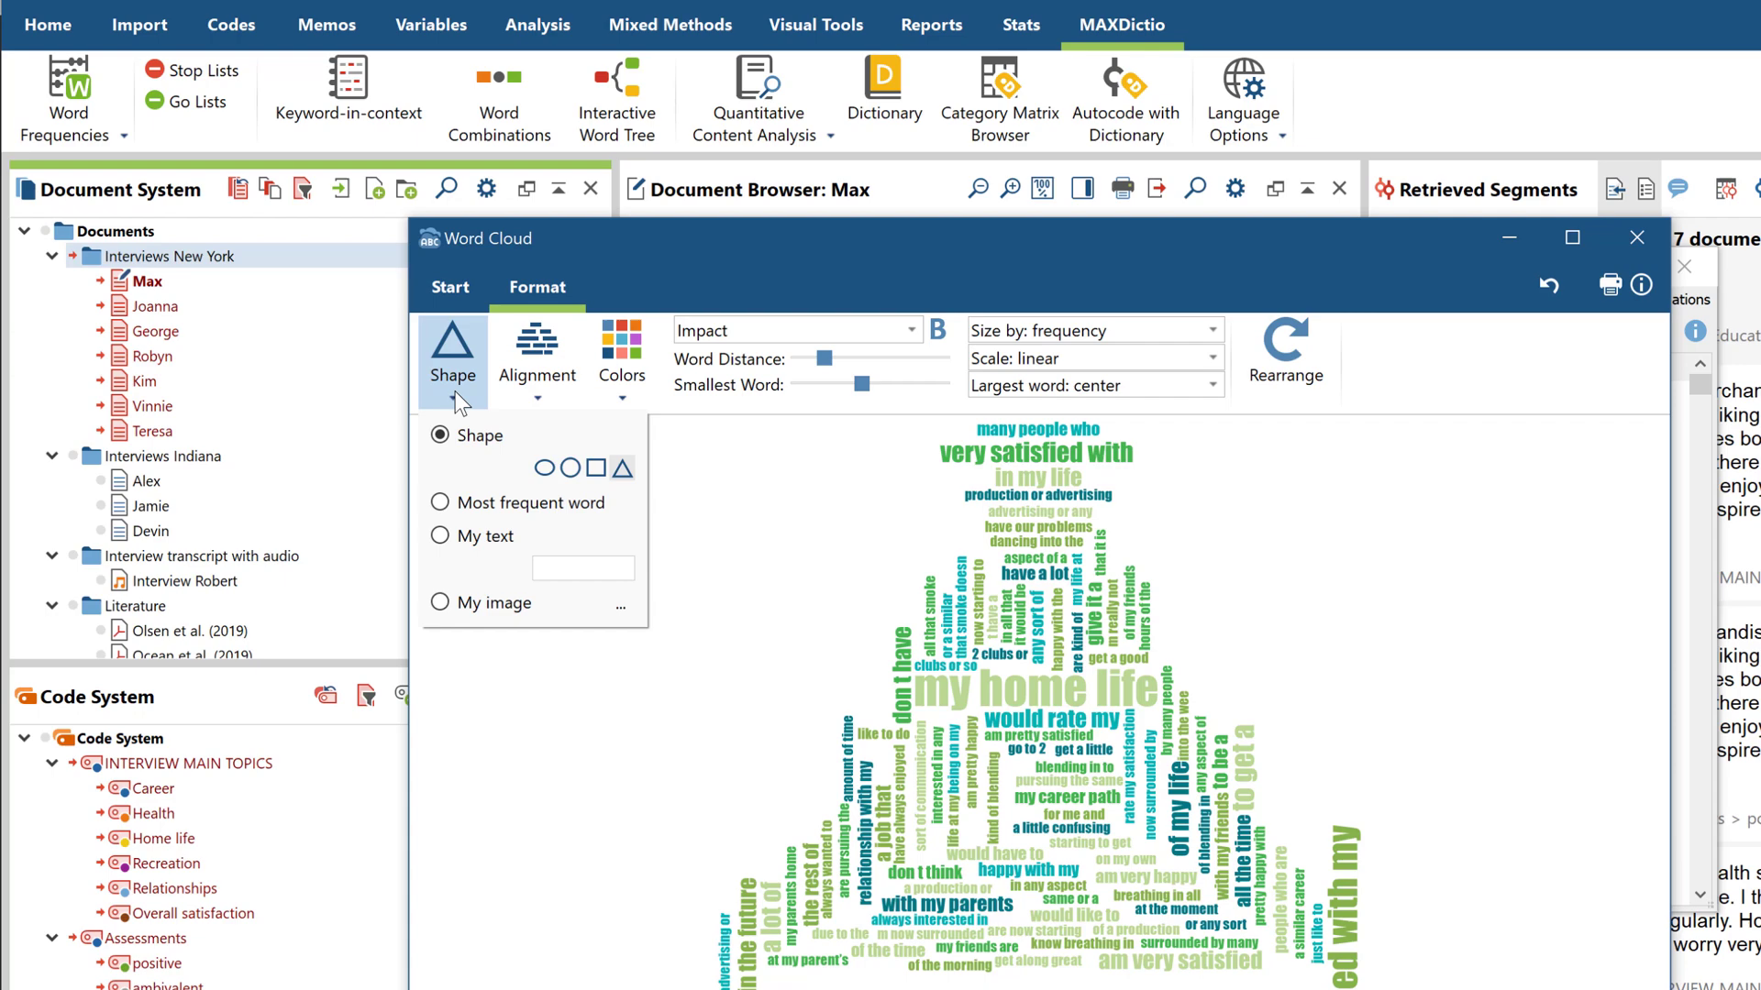
left_click(596, 469)
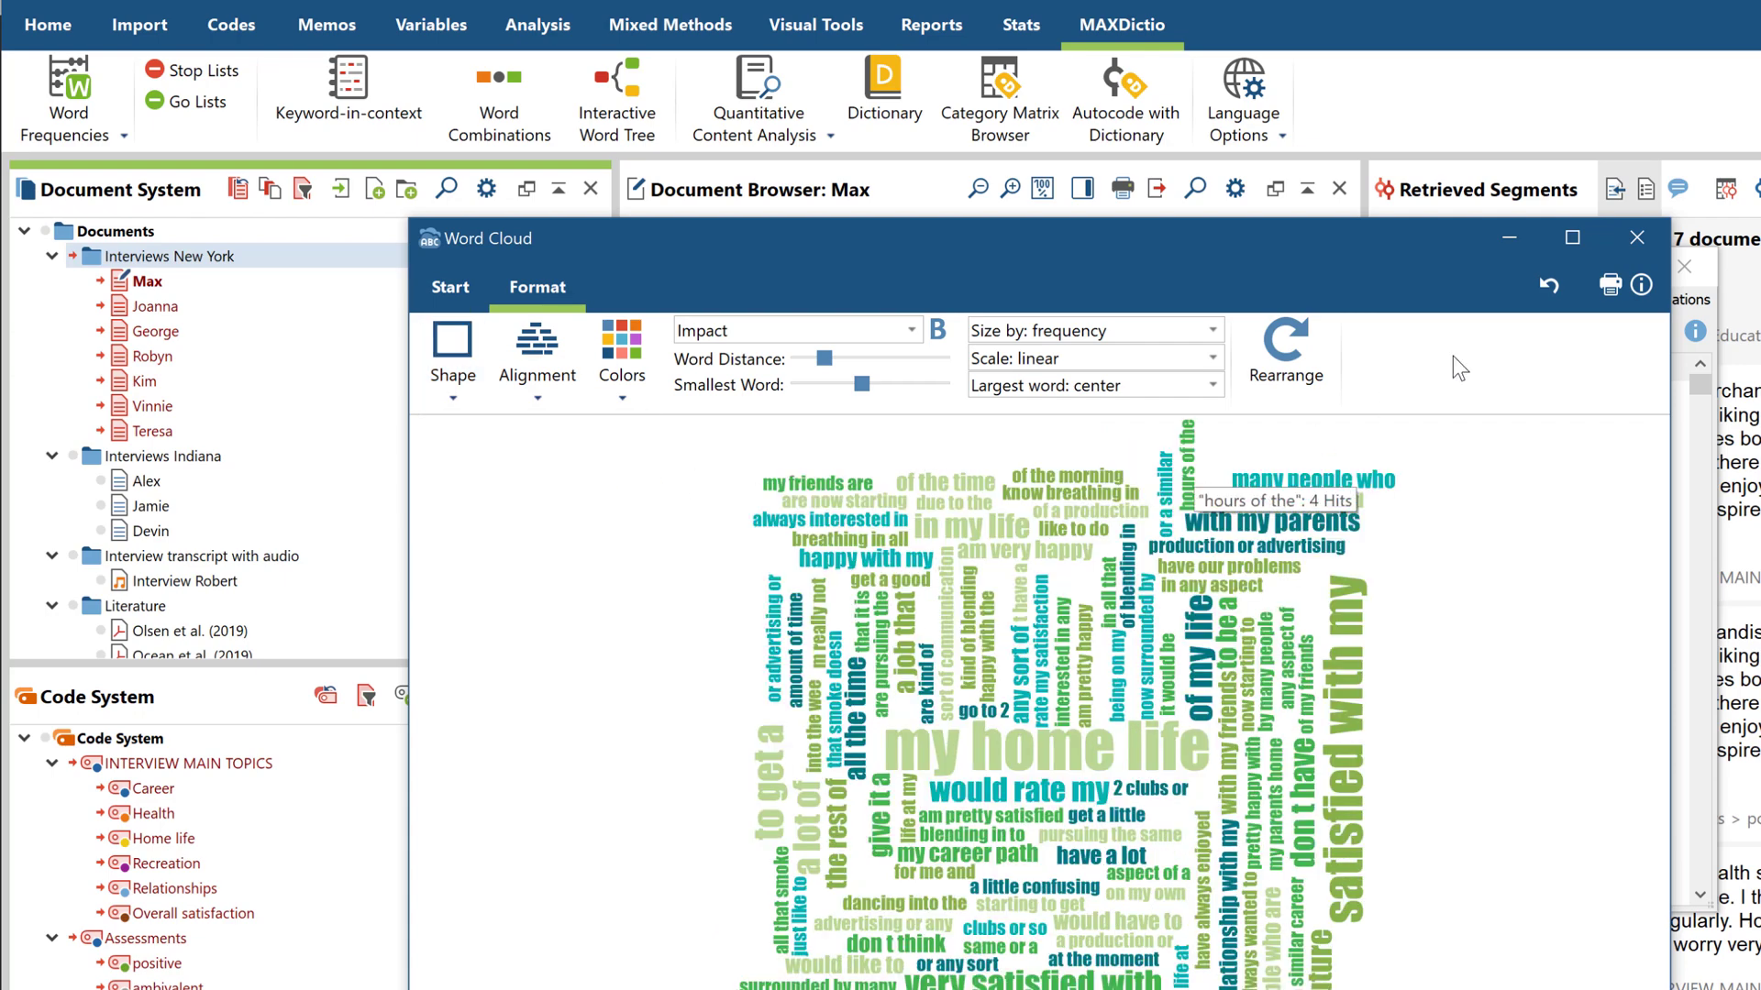
left_click(1638, 237)
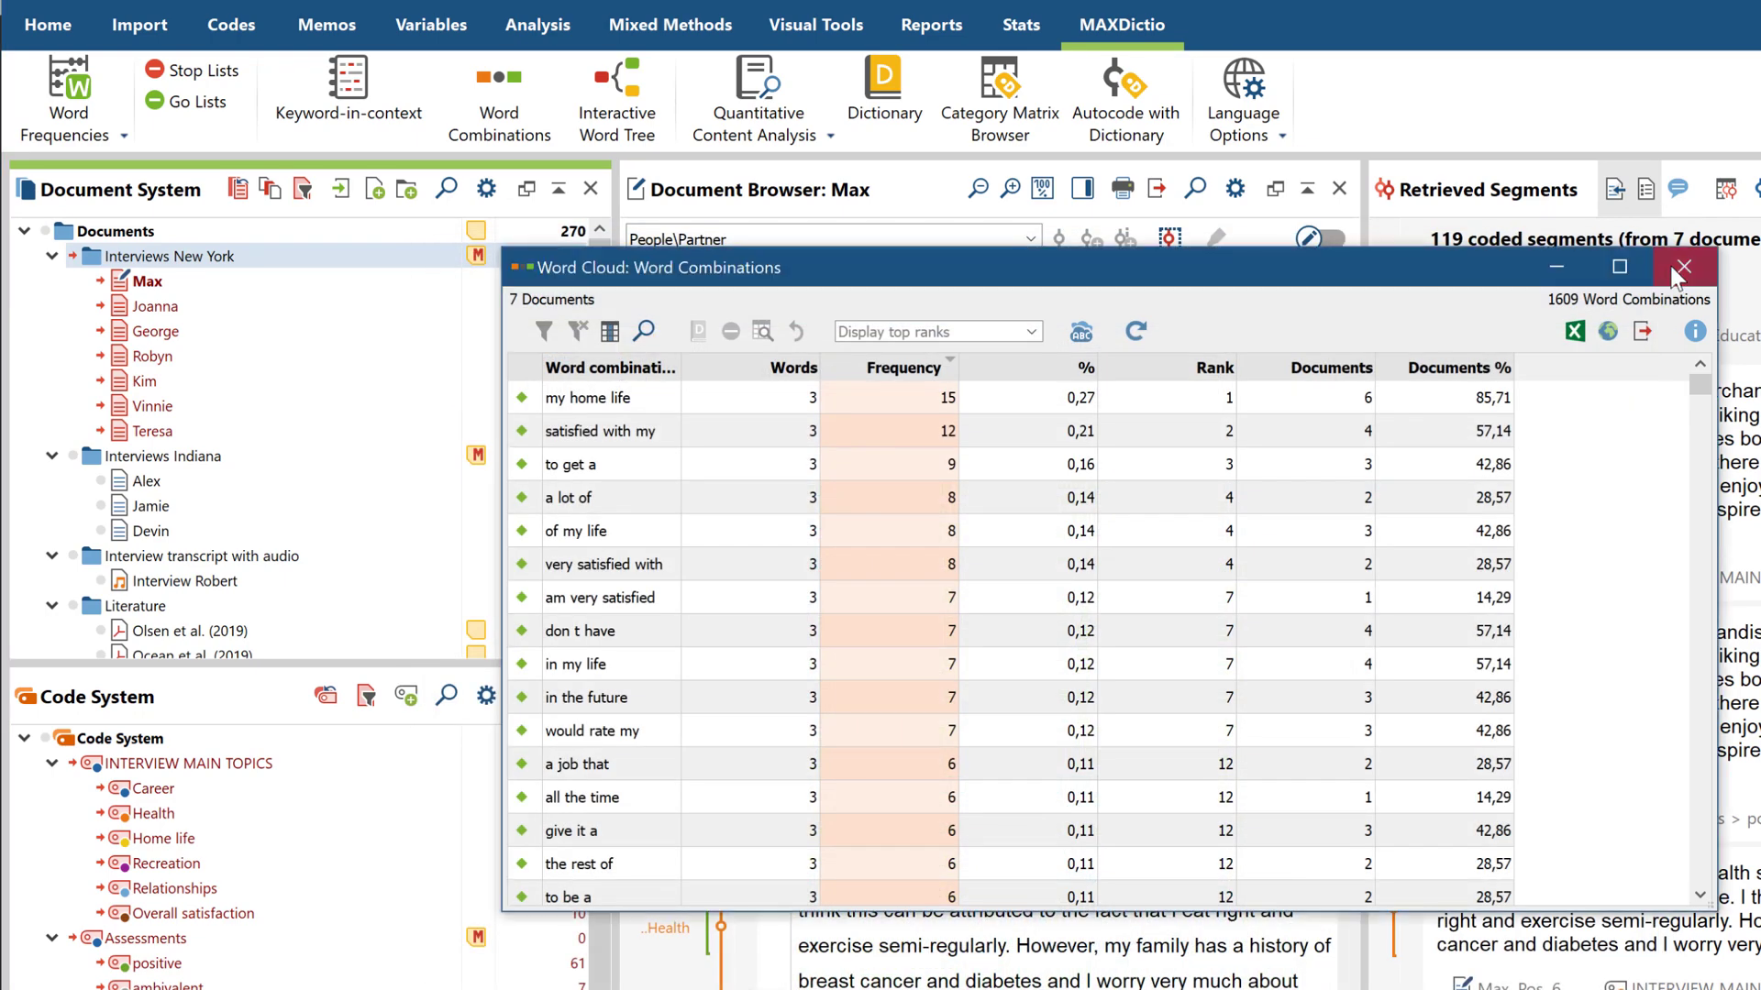
left_click(1708, 266)
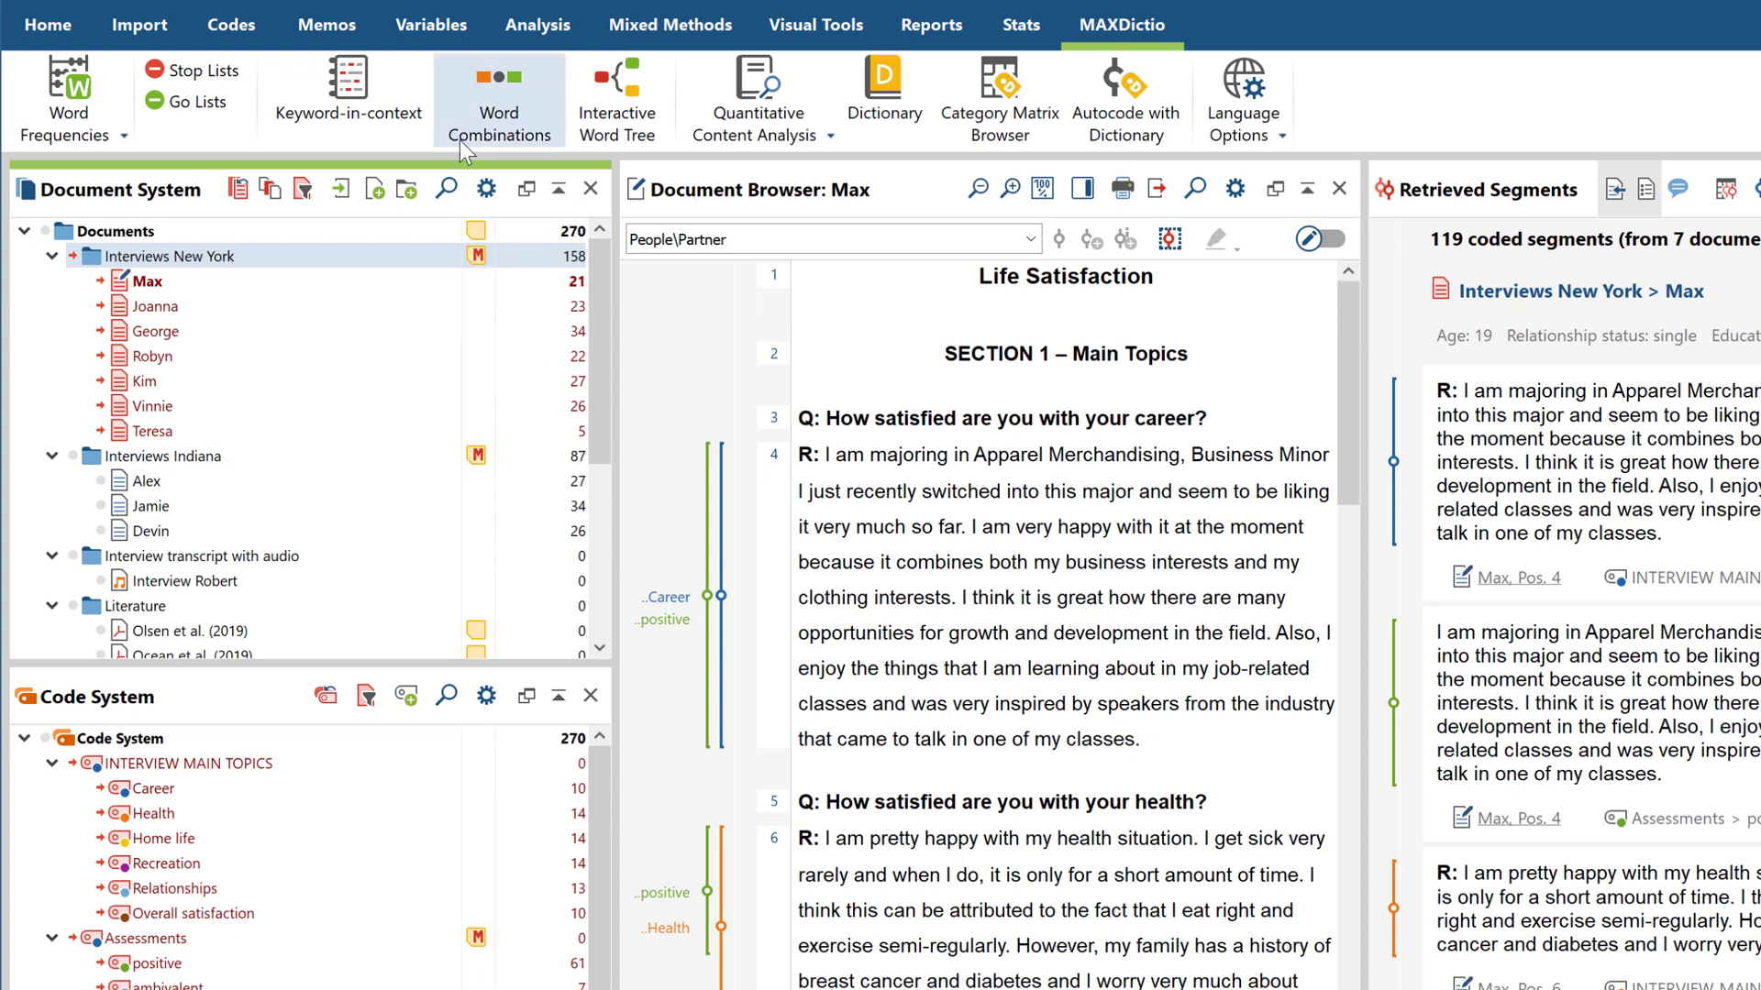
left_click(236, 33)
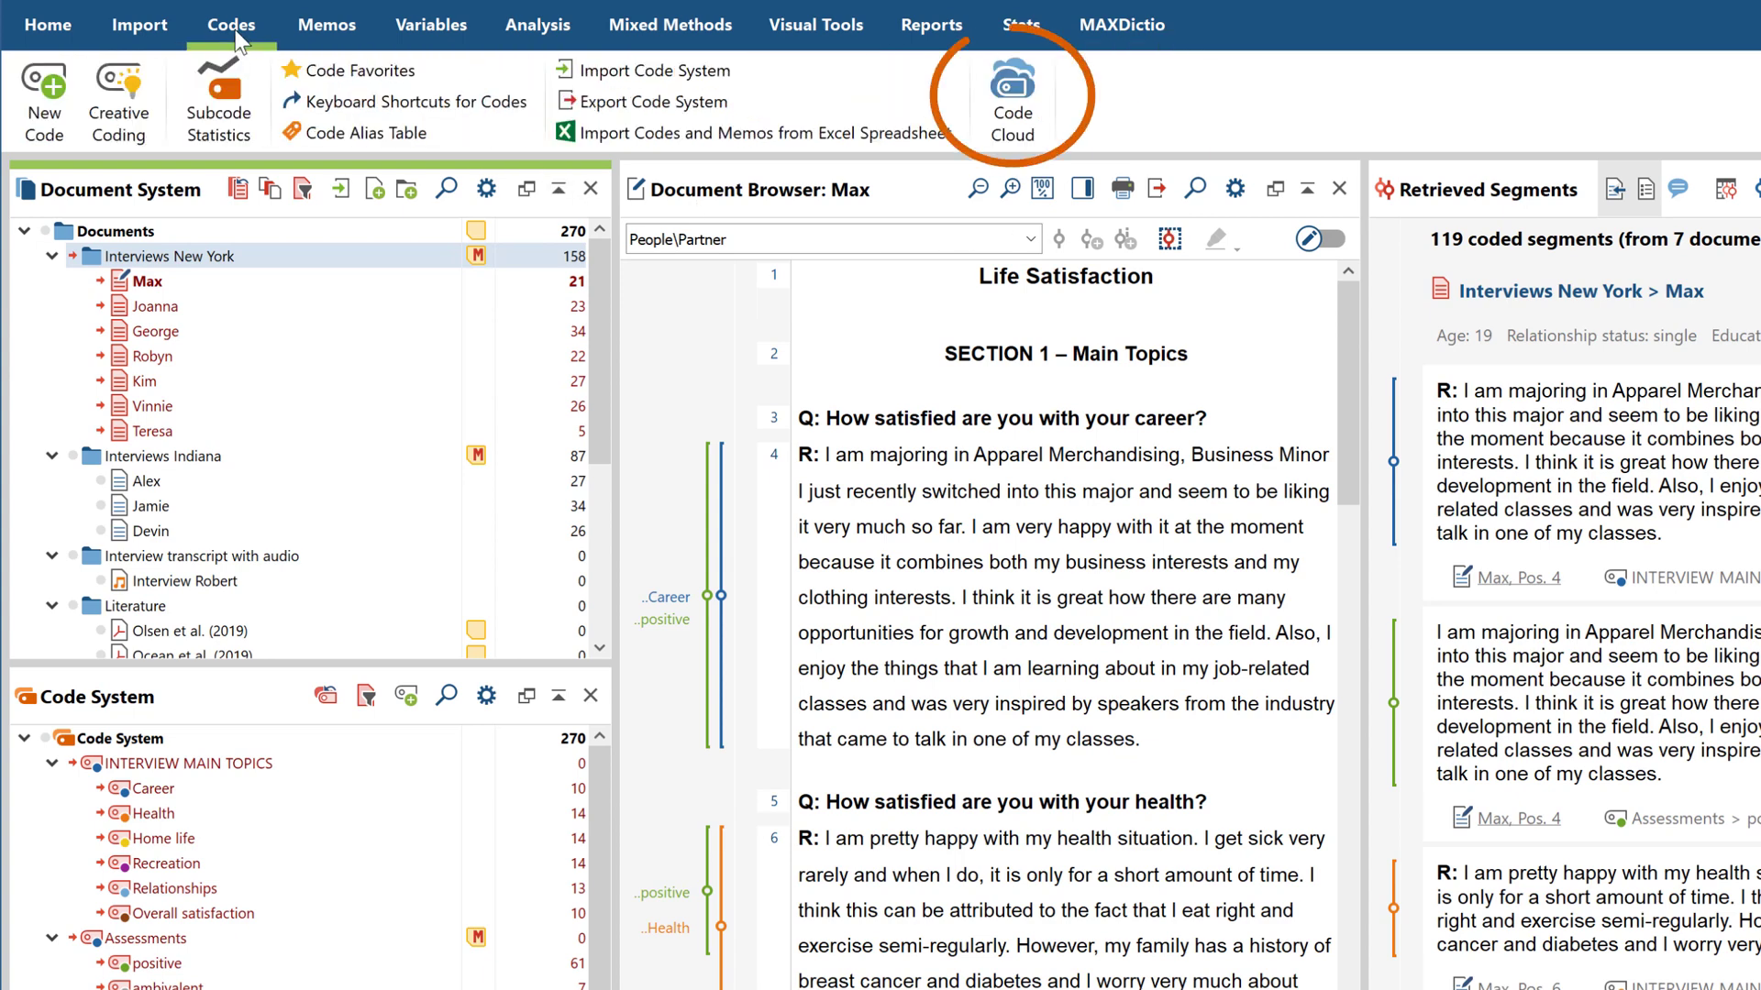
right_click(187, 231)
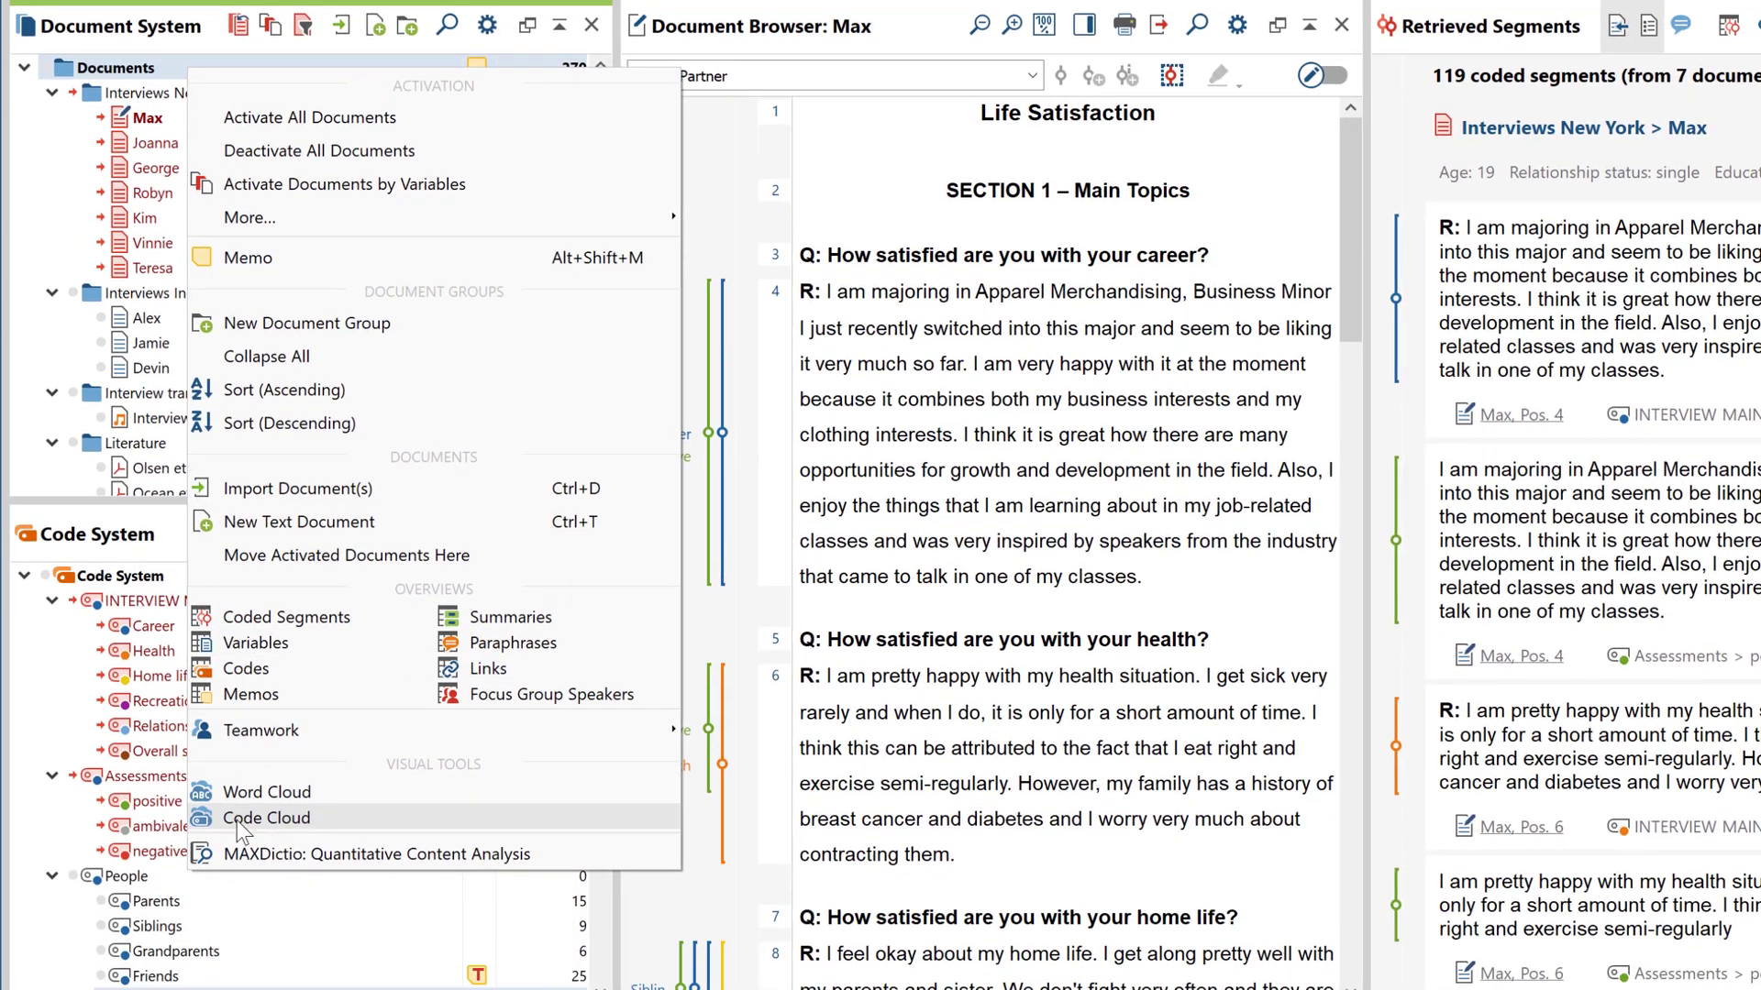
left_click(237, 817)
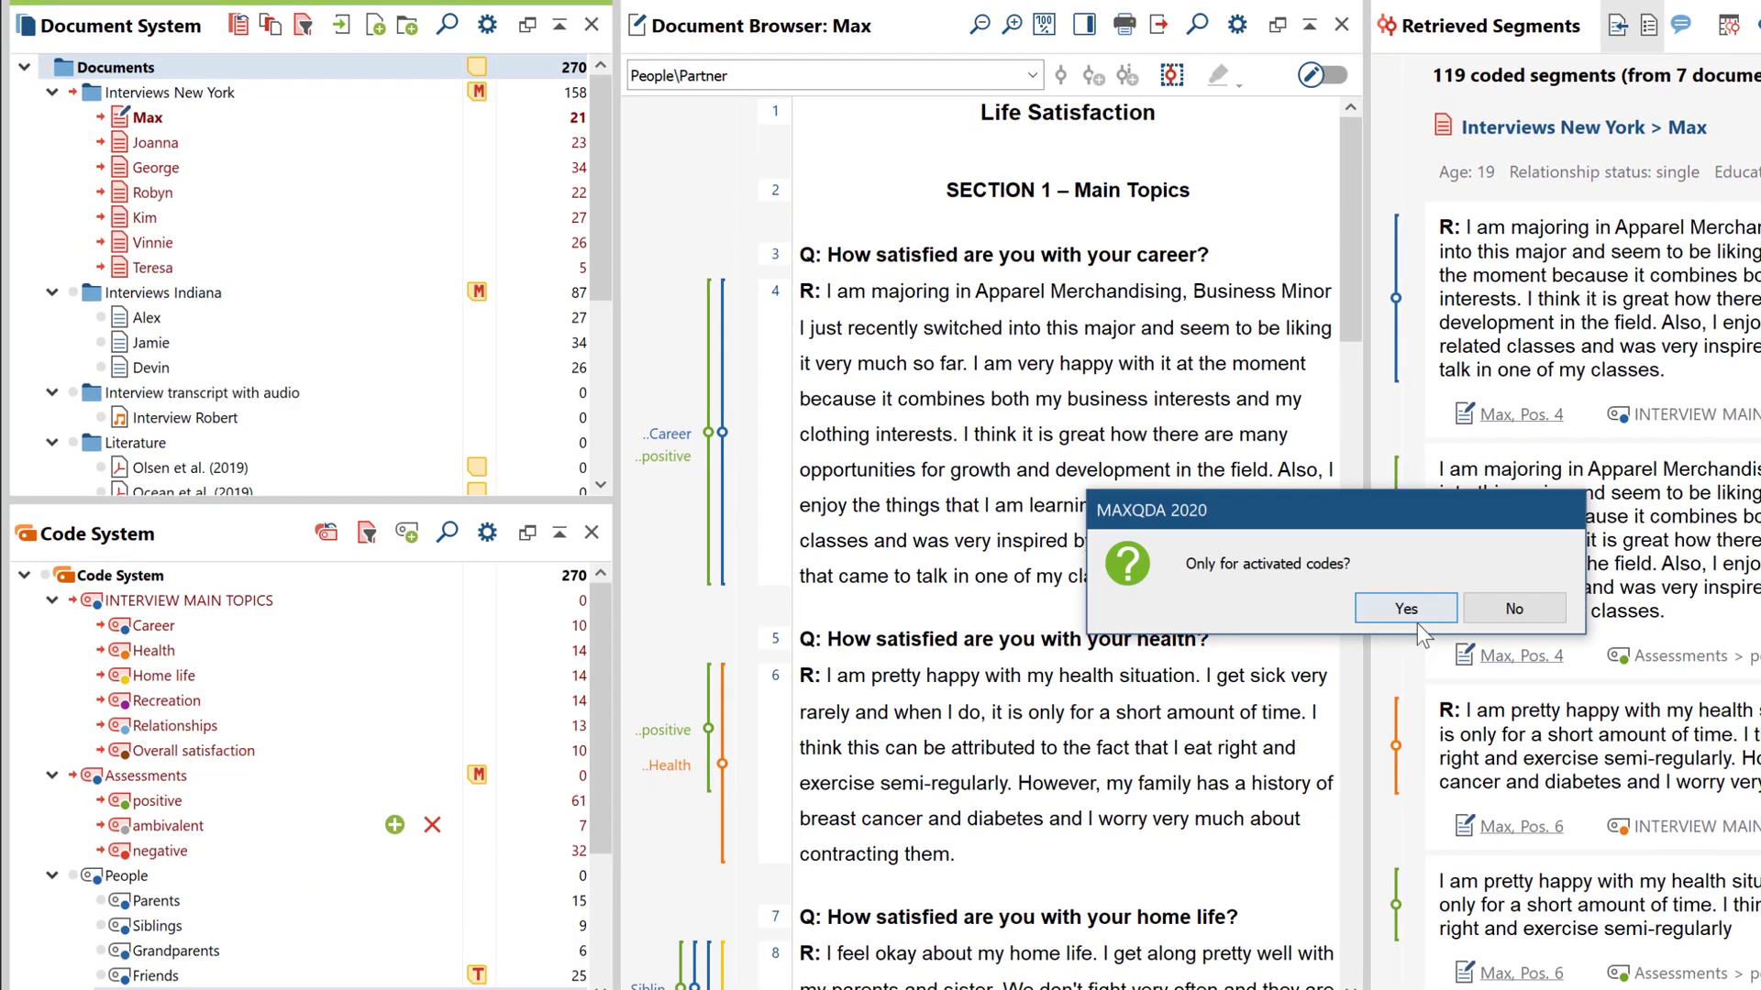
left_click(1493, 605)
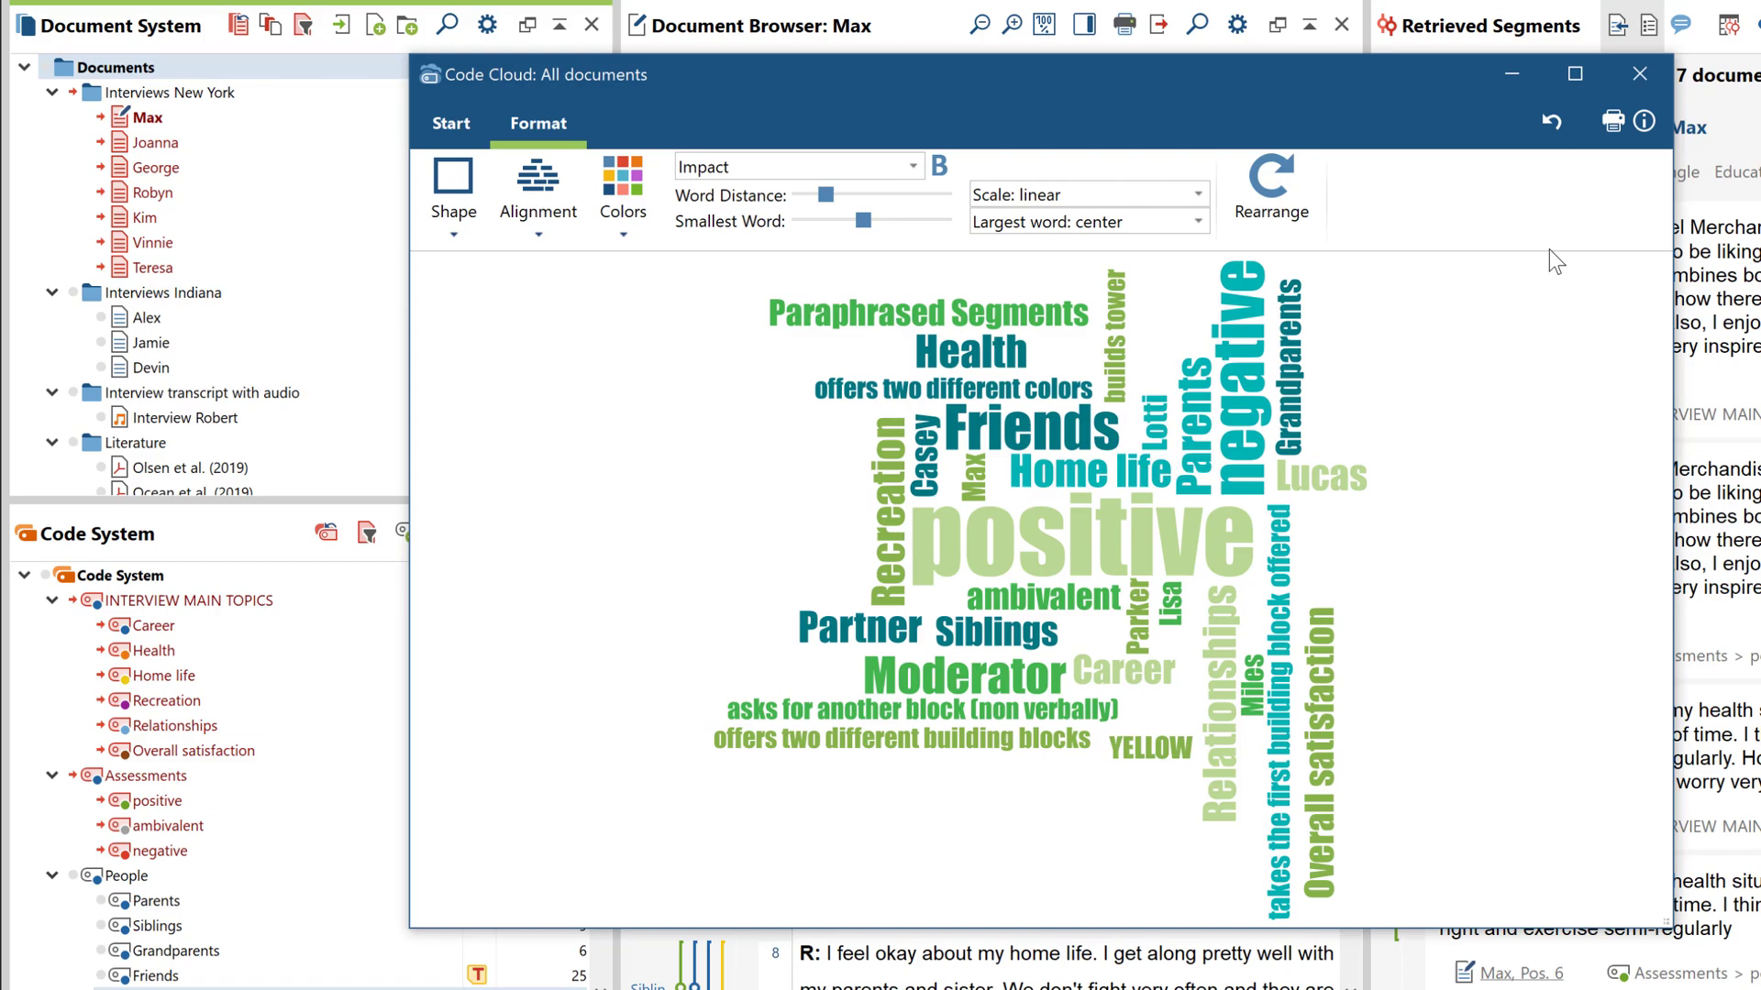
left_click(1632, 73)
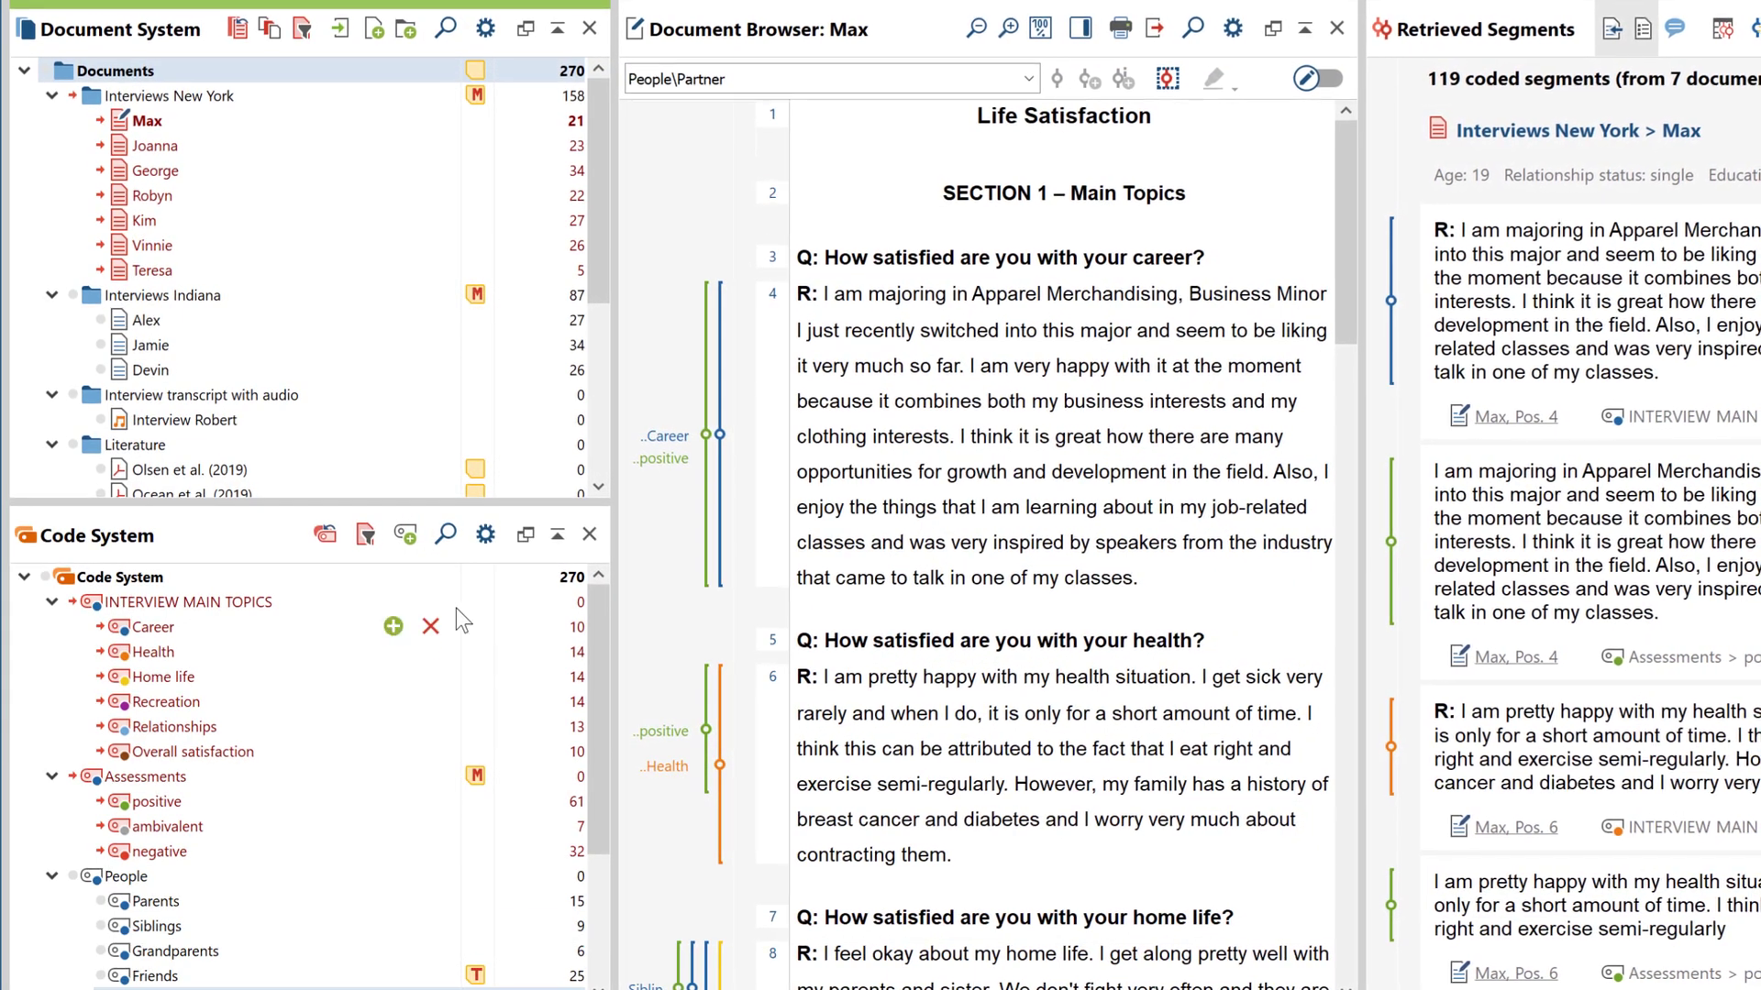
Deactivate the Assessments codes and show Max's interview text colour-coded by its codes
left_click(73, 777)
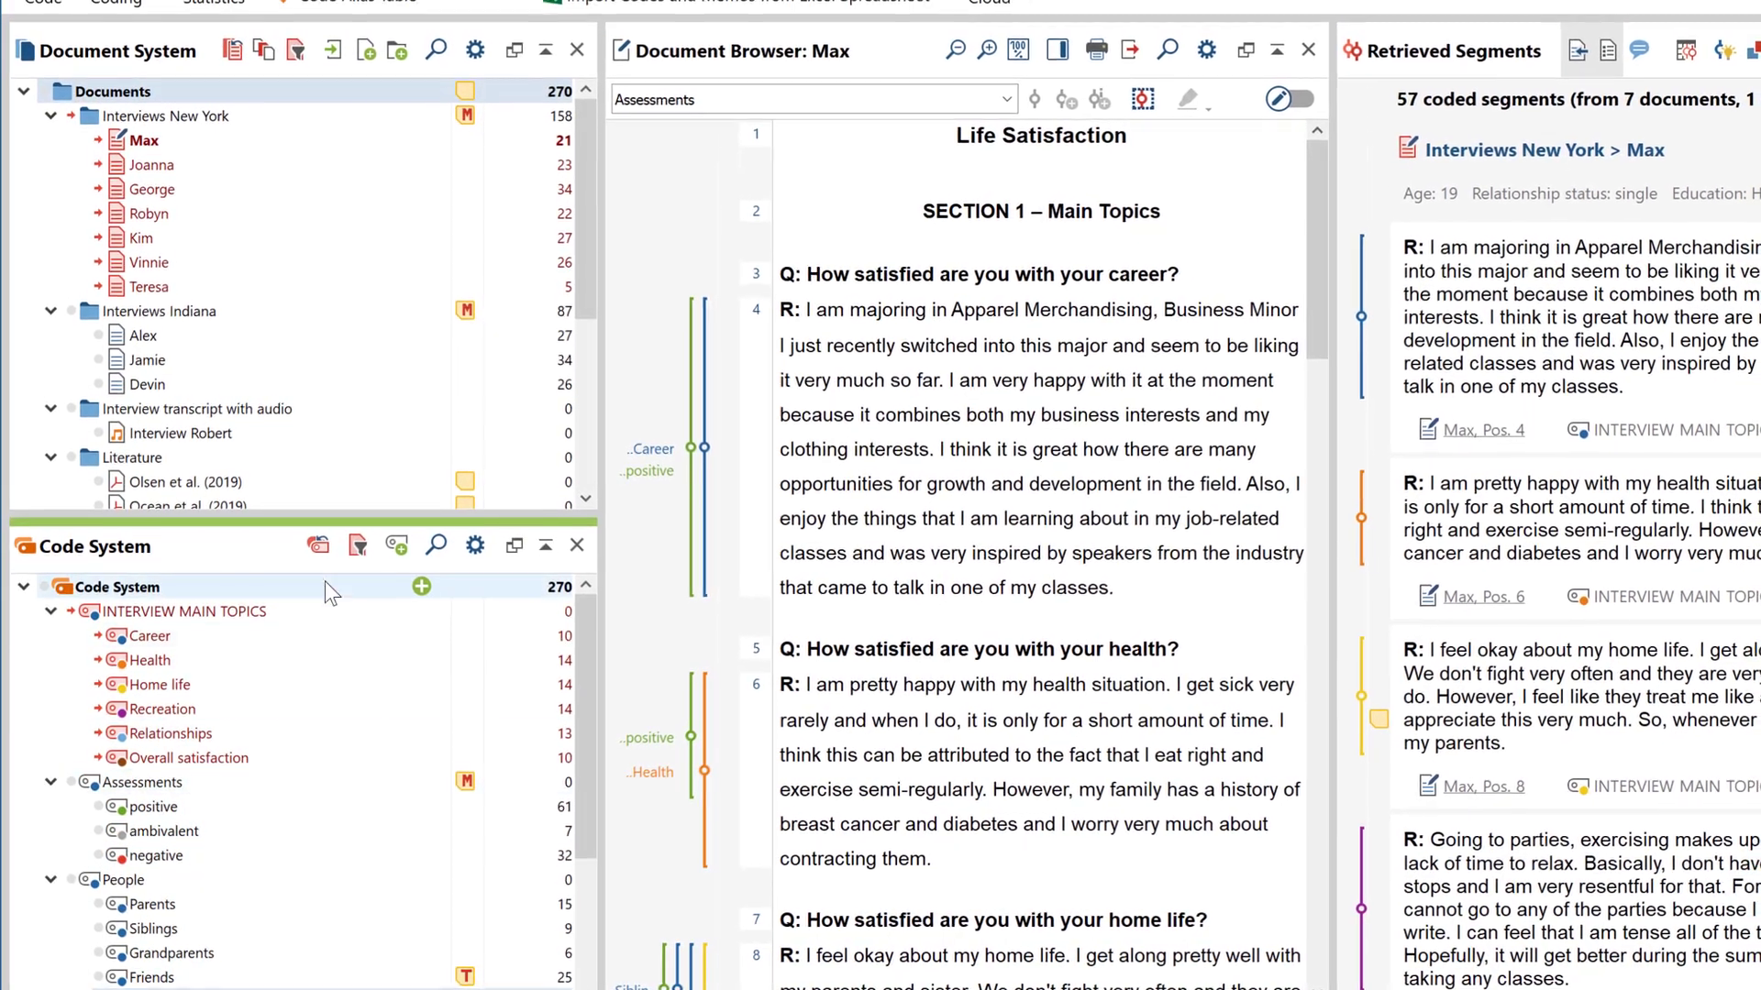
right_click(657, 248)
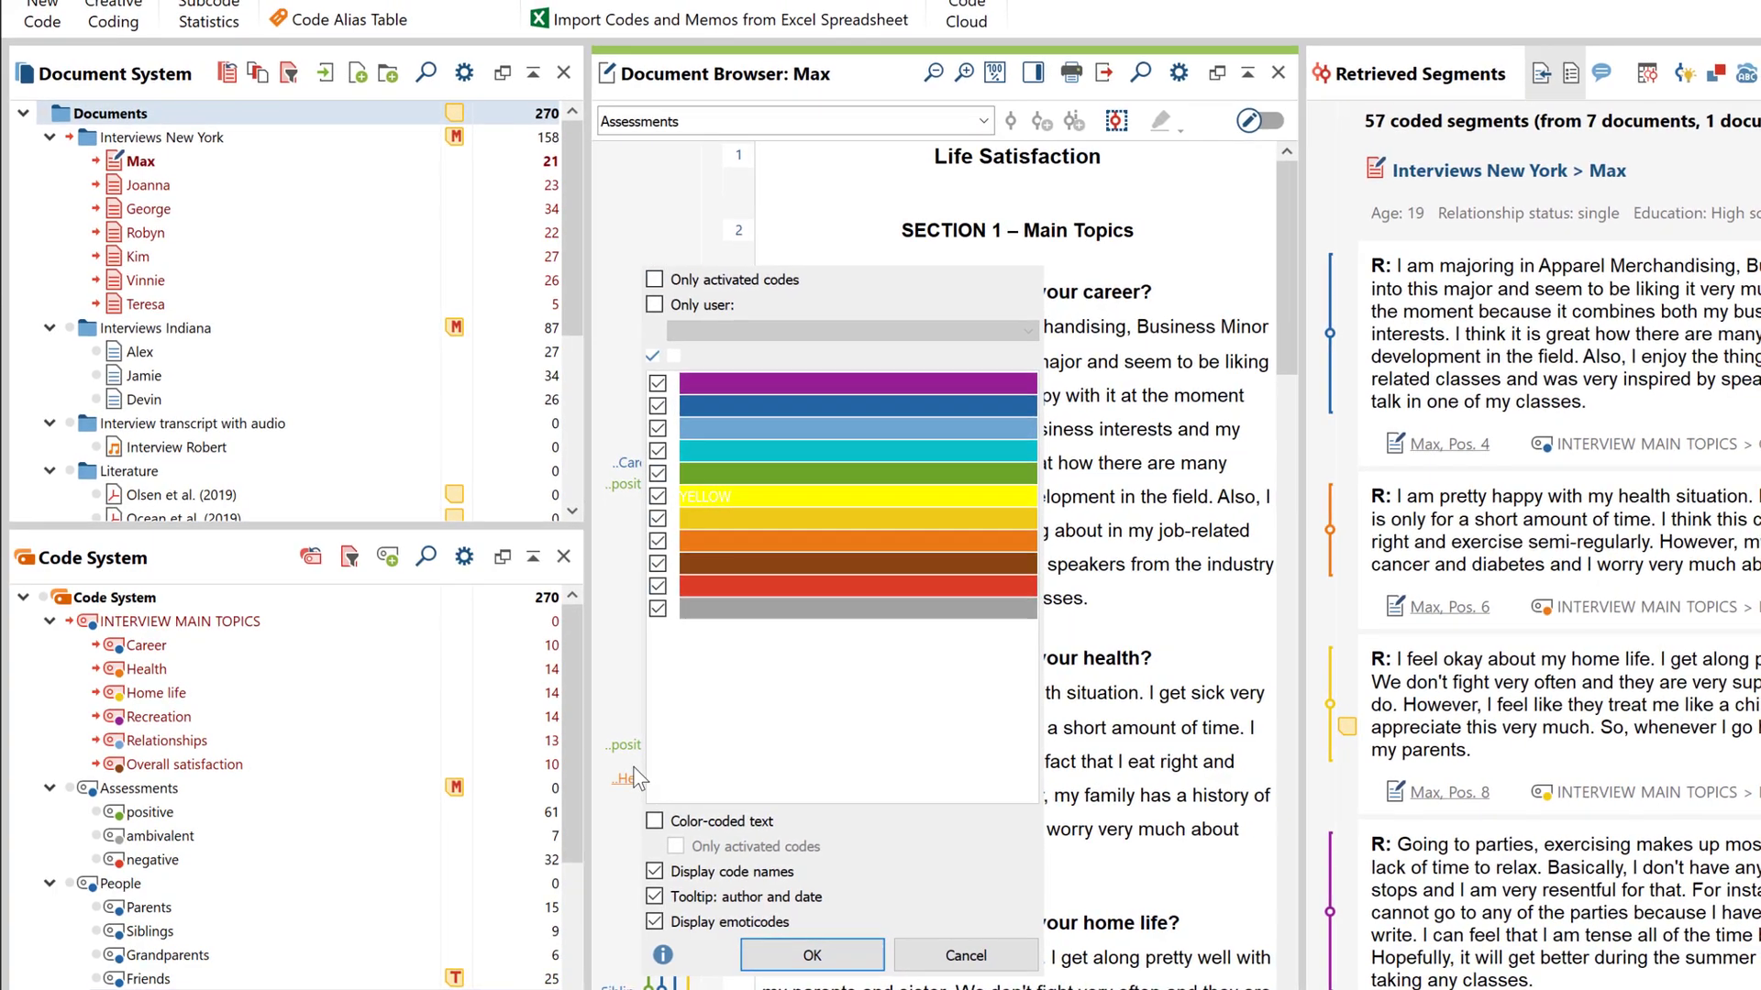
left_click(653, 822)
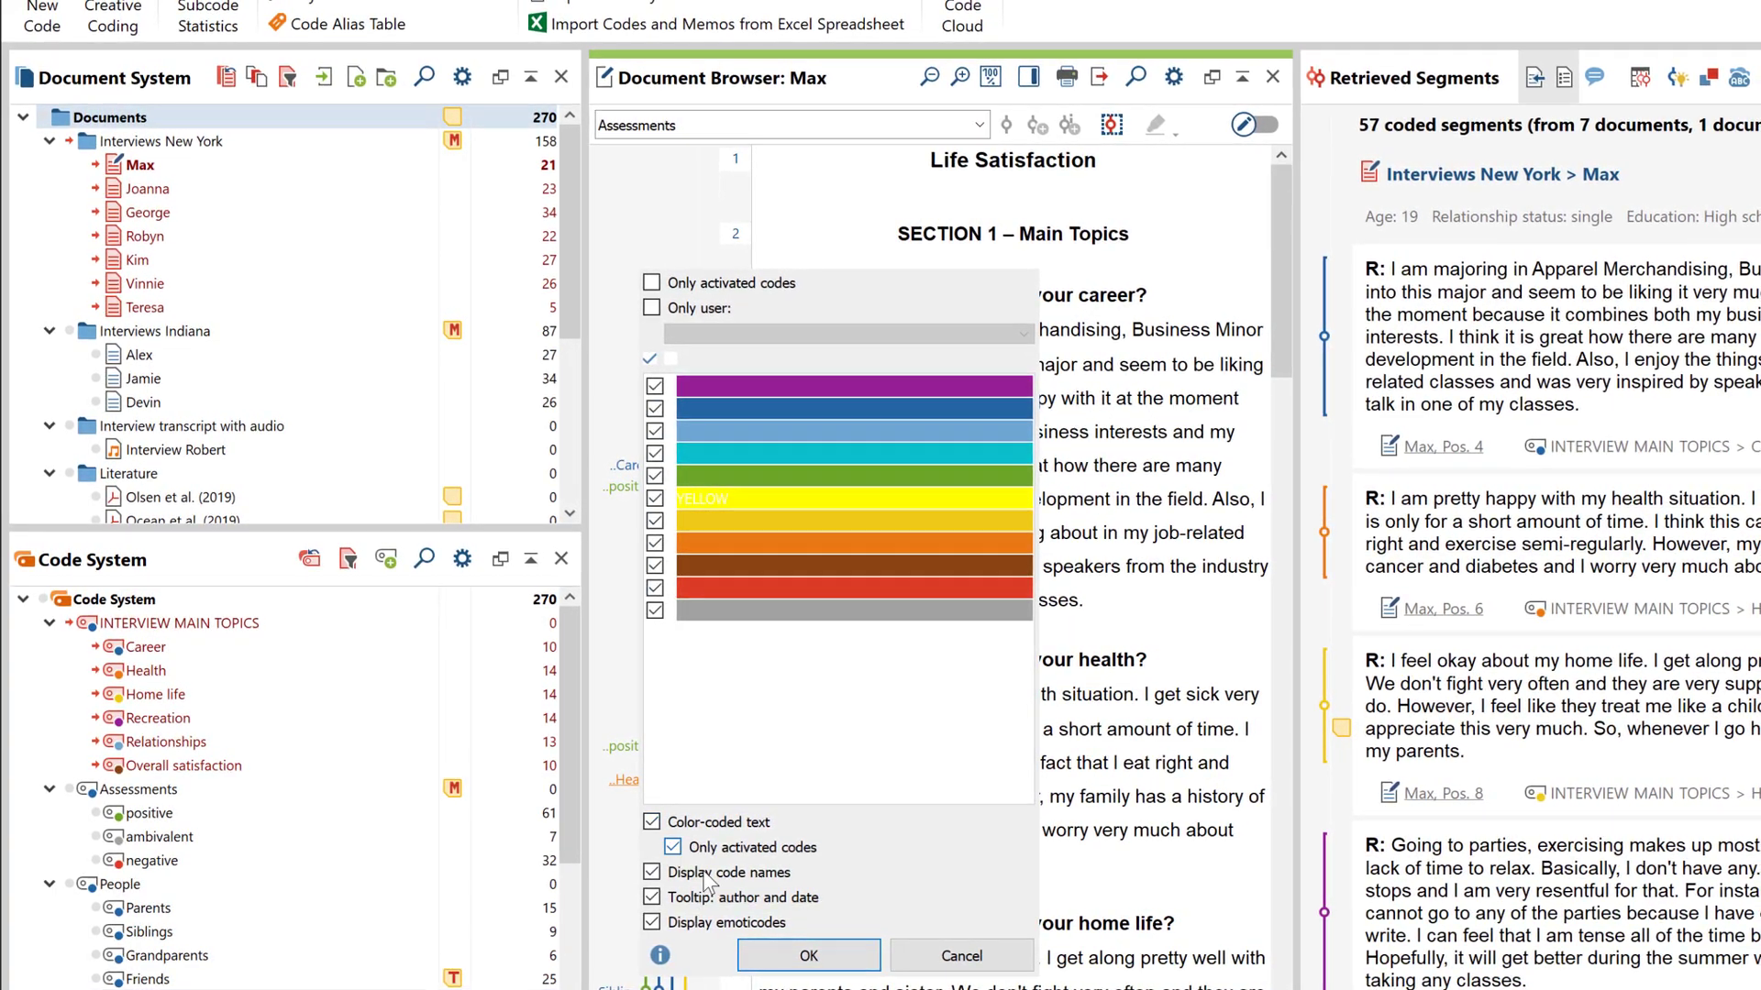
left_click(761, 963)
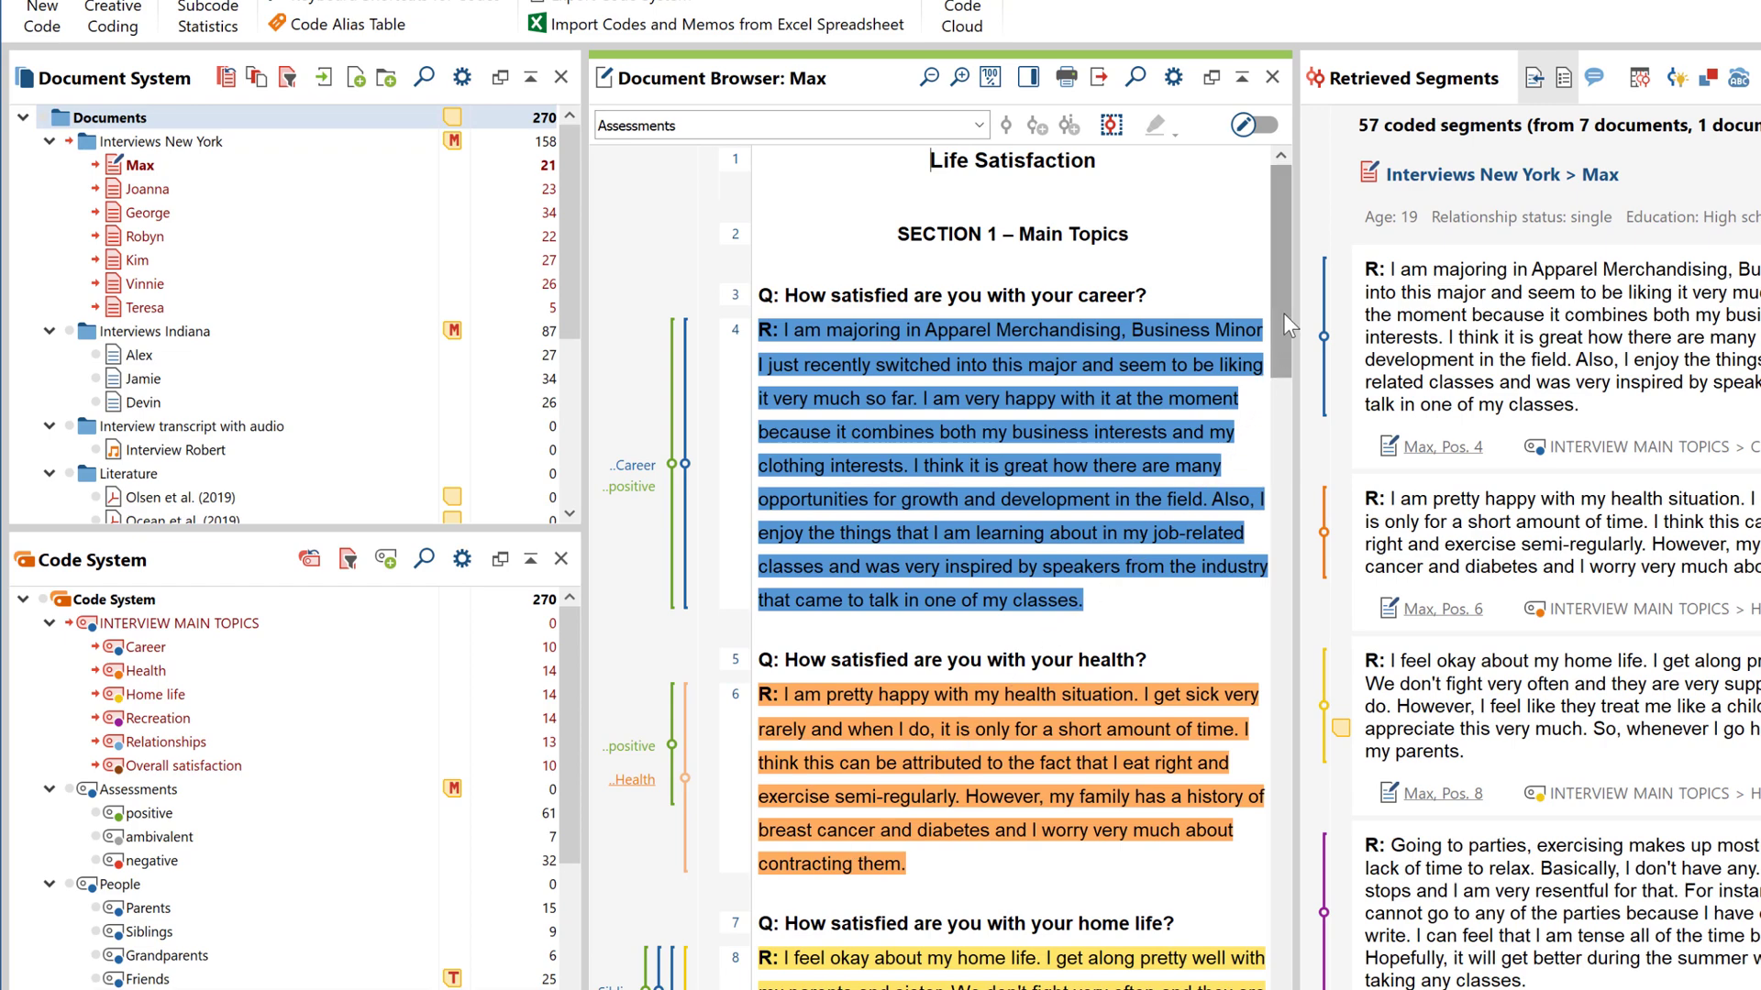
left_click_drag(1283, 312, 1263, 537)
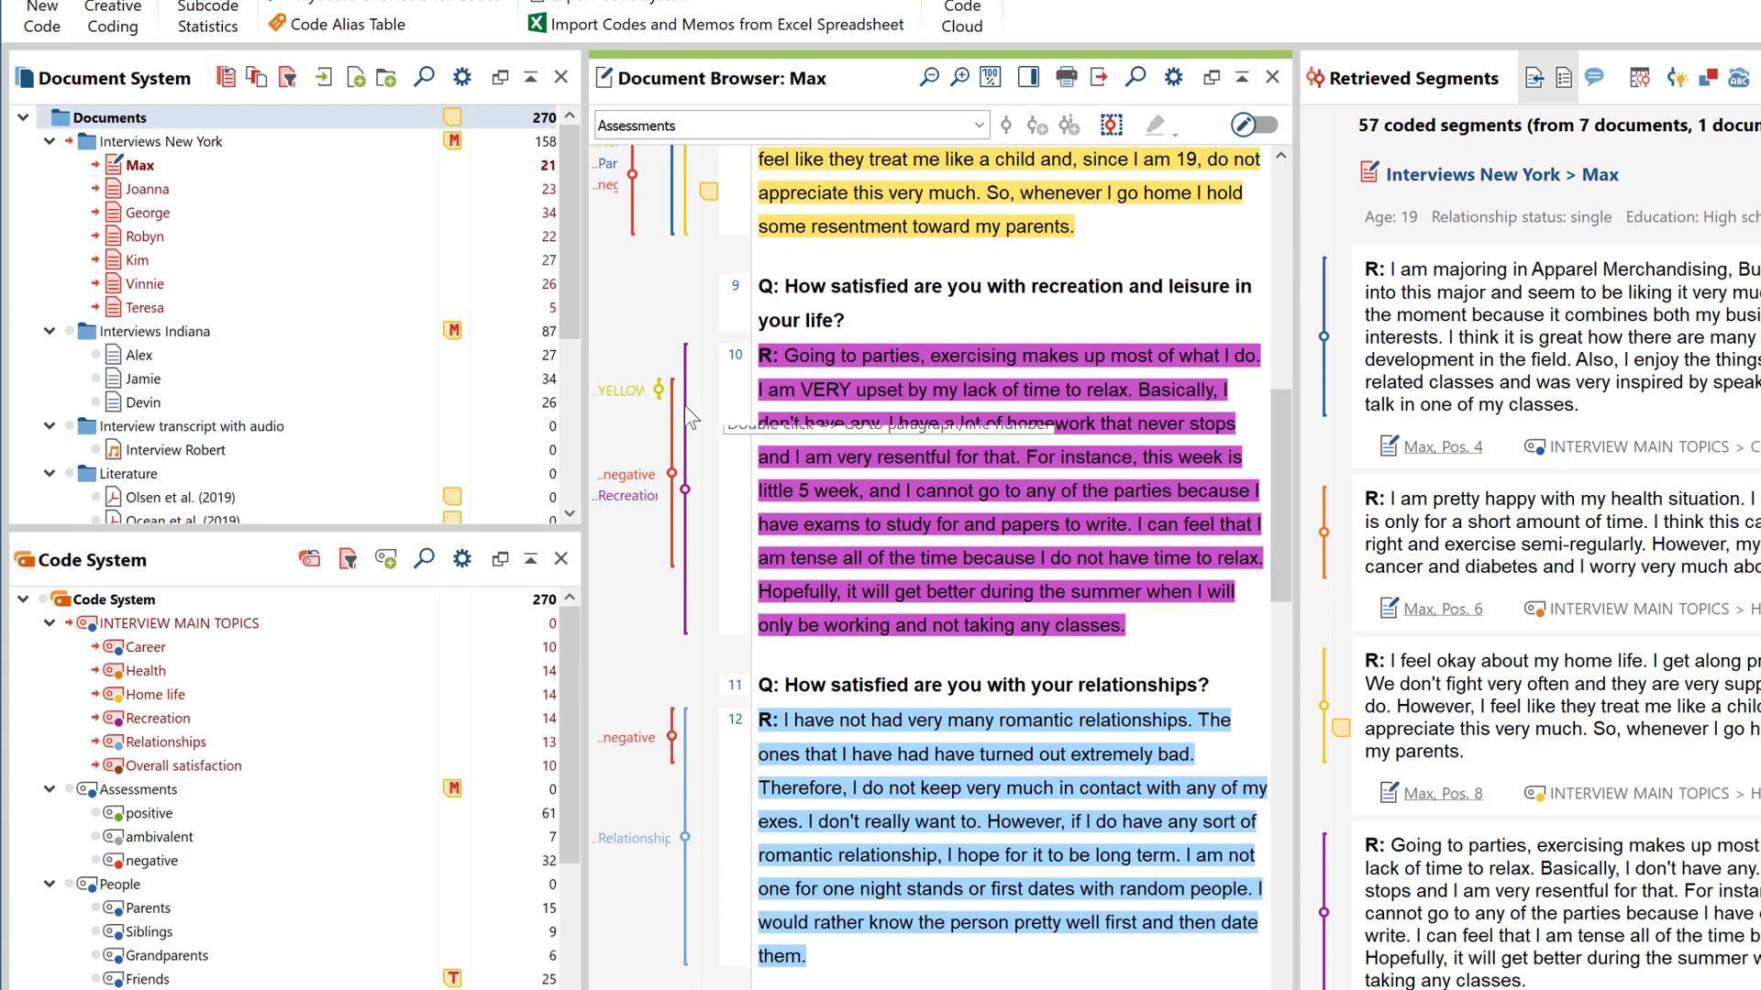
Create a Document Portrait of Max's interview from activated codes and read tile info boxes
right_click(150, 171)
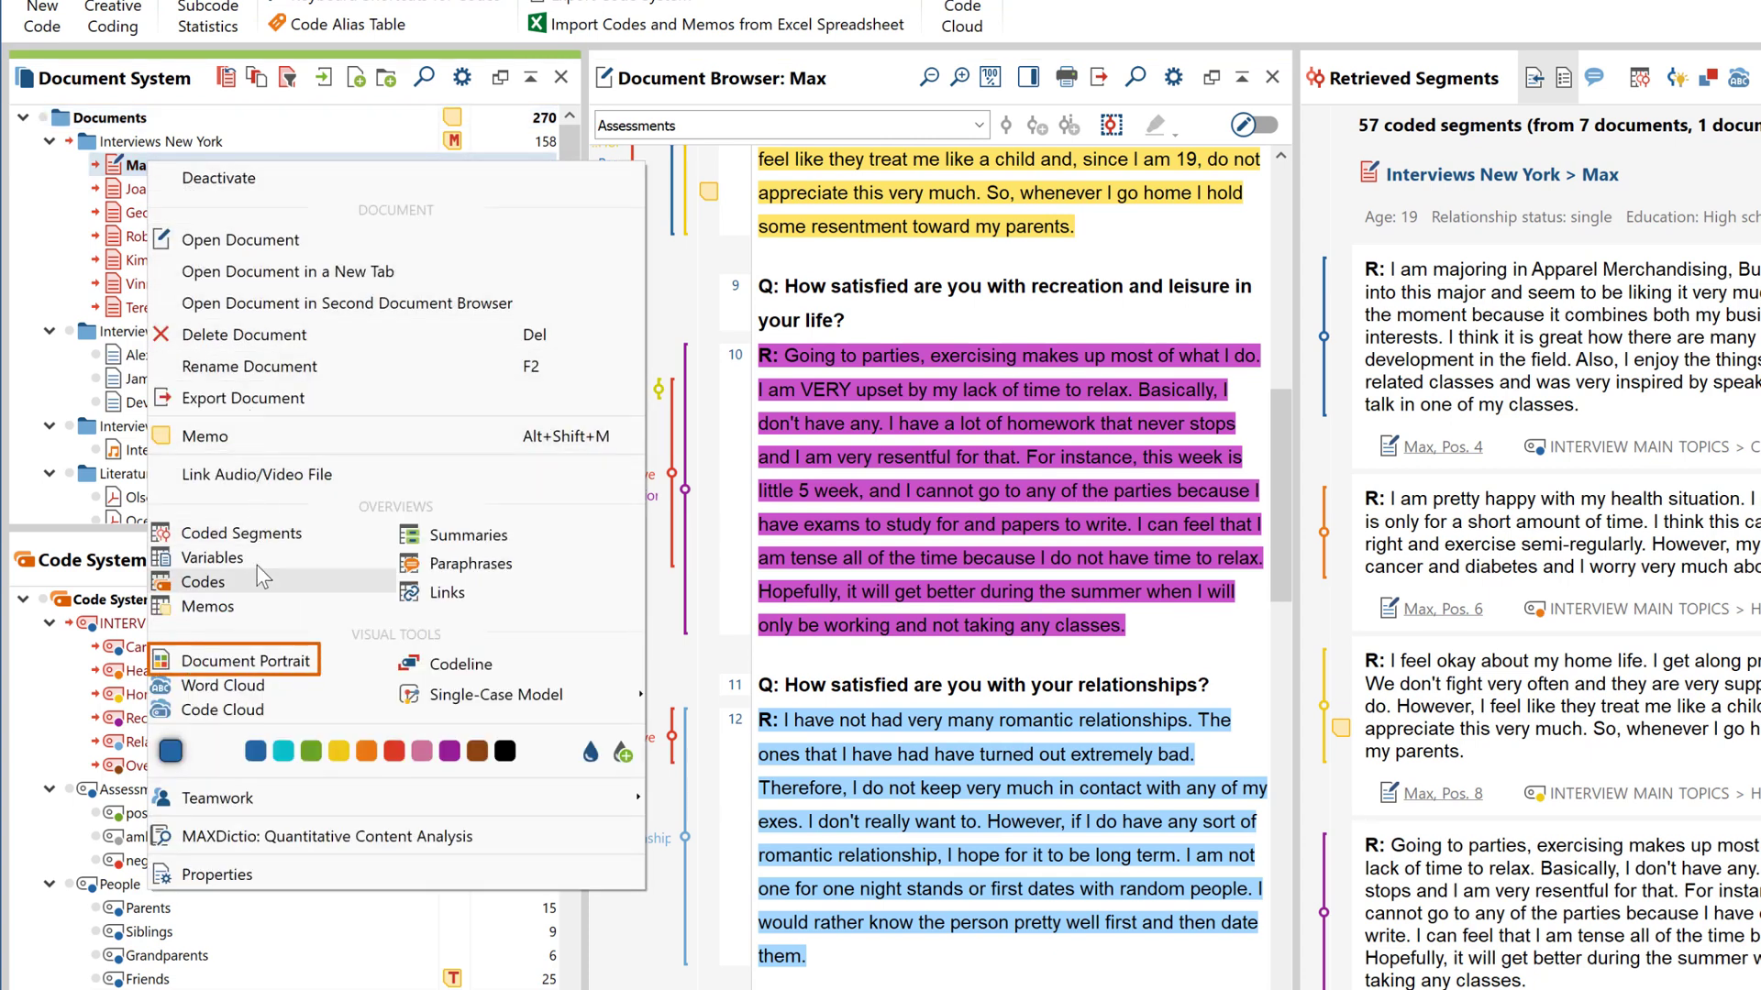
left_click(257, 662)
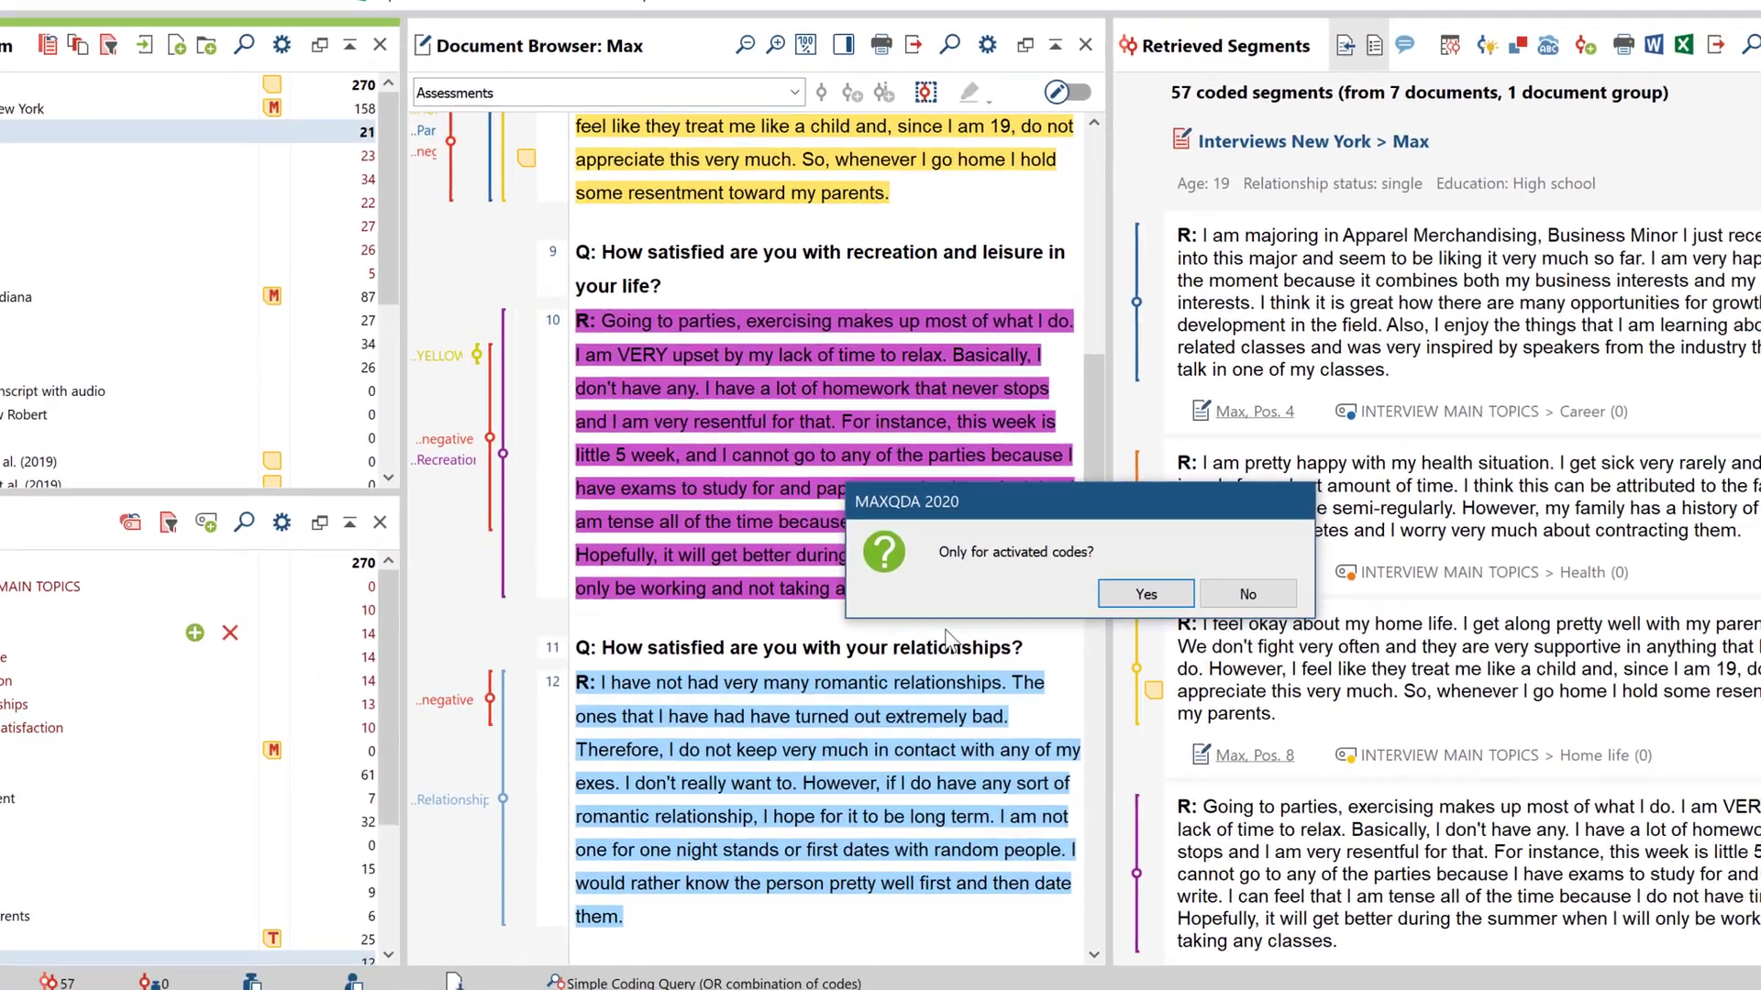
left_click(1111, 594)
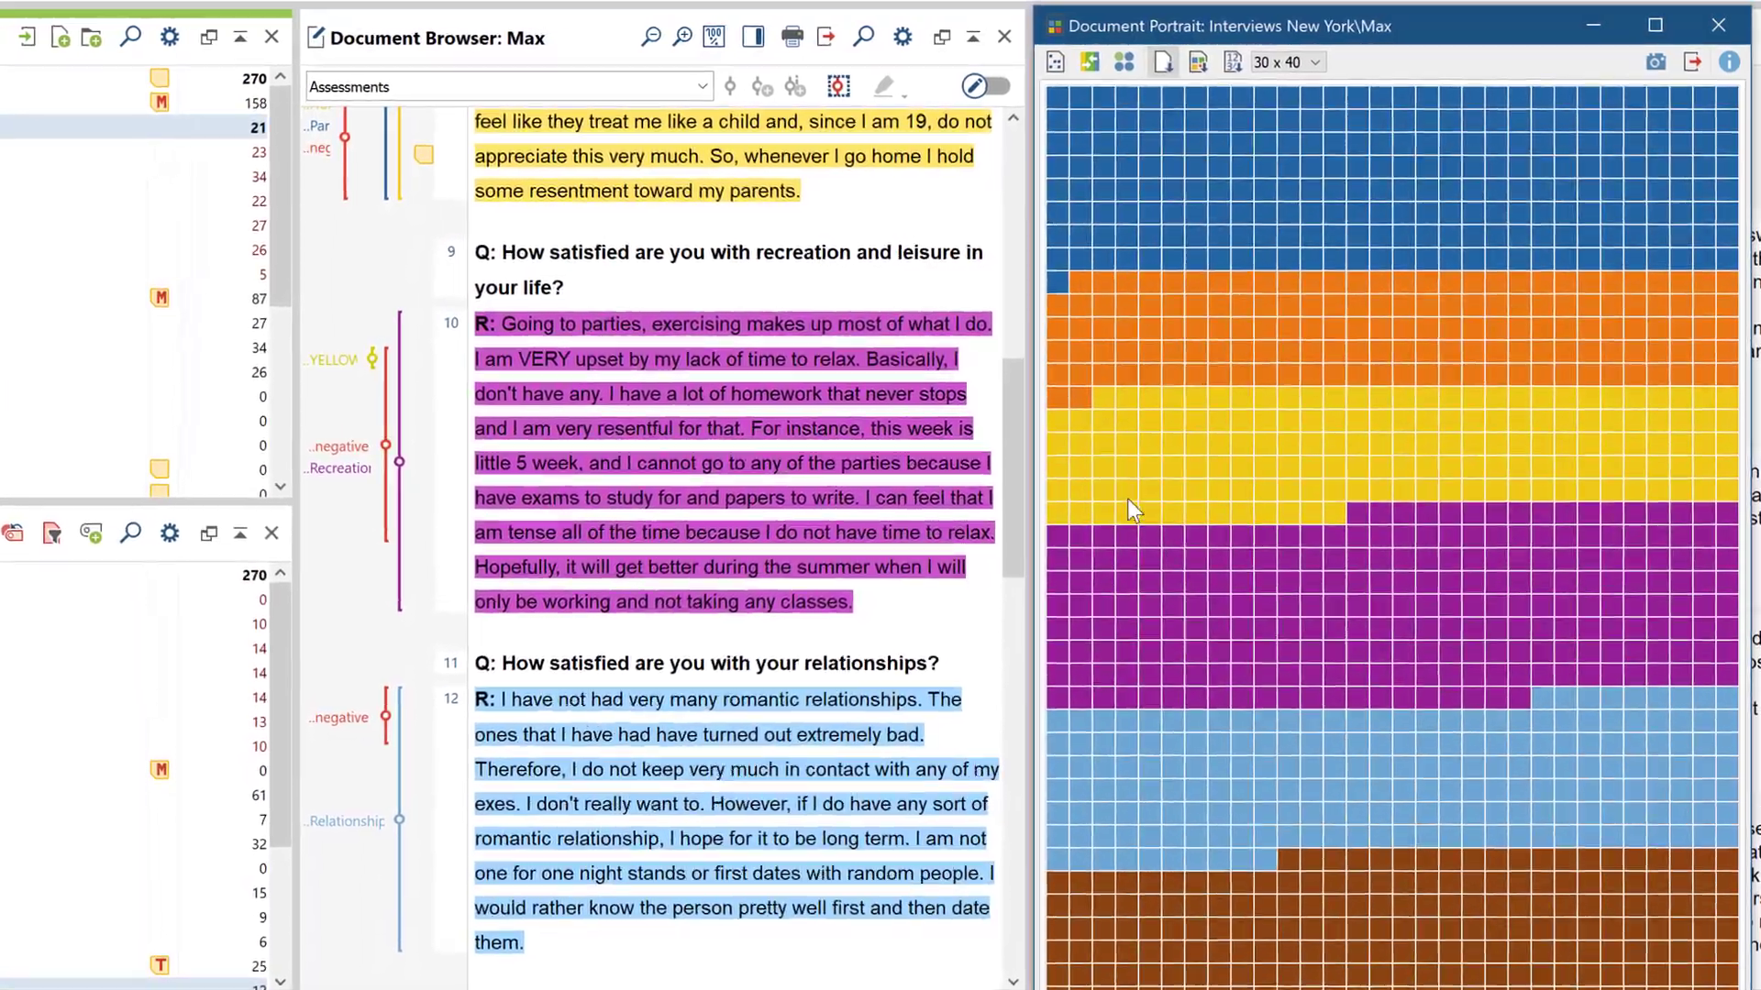
mouse_move(1138, 461)
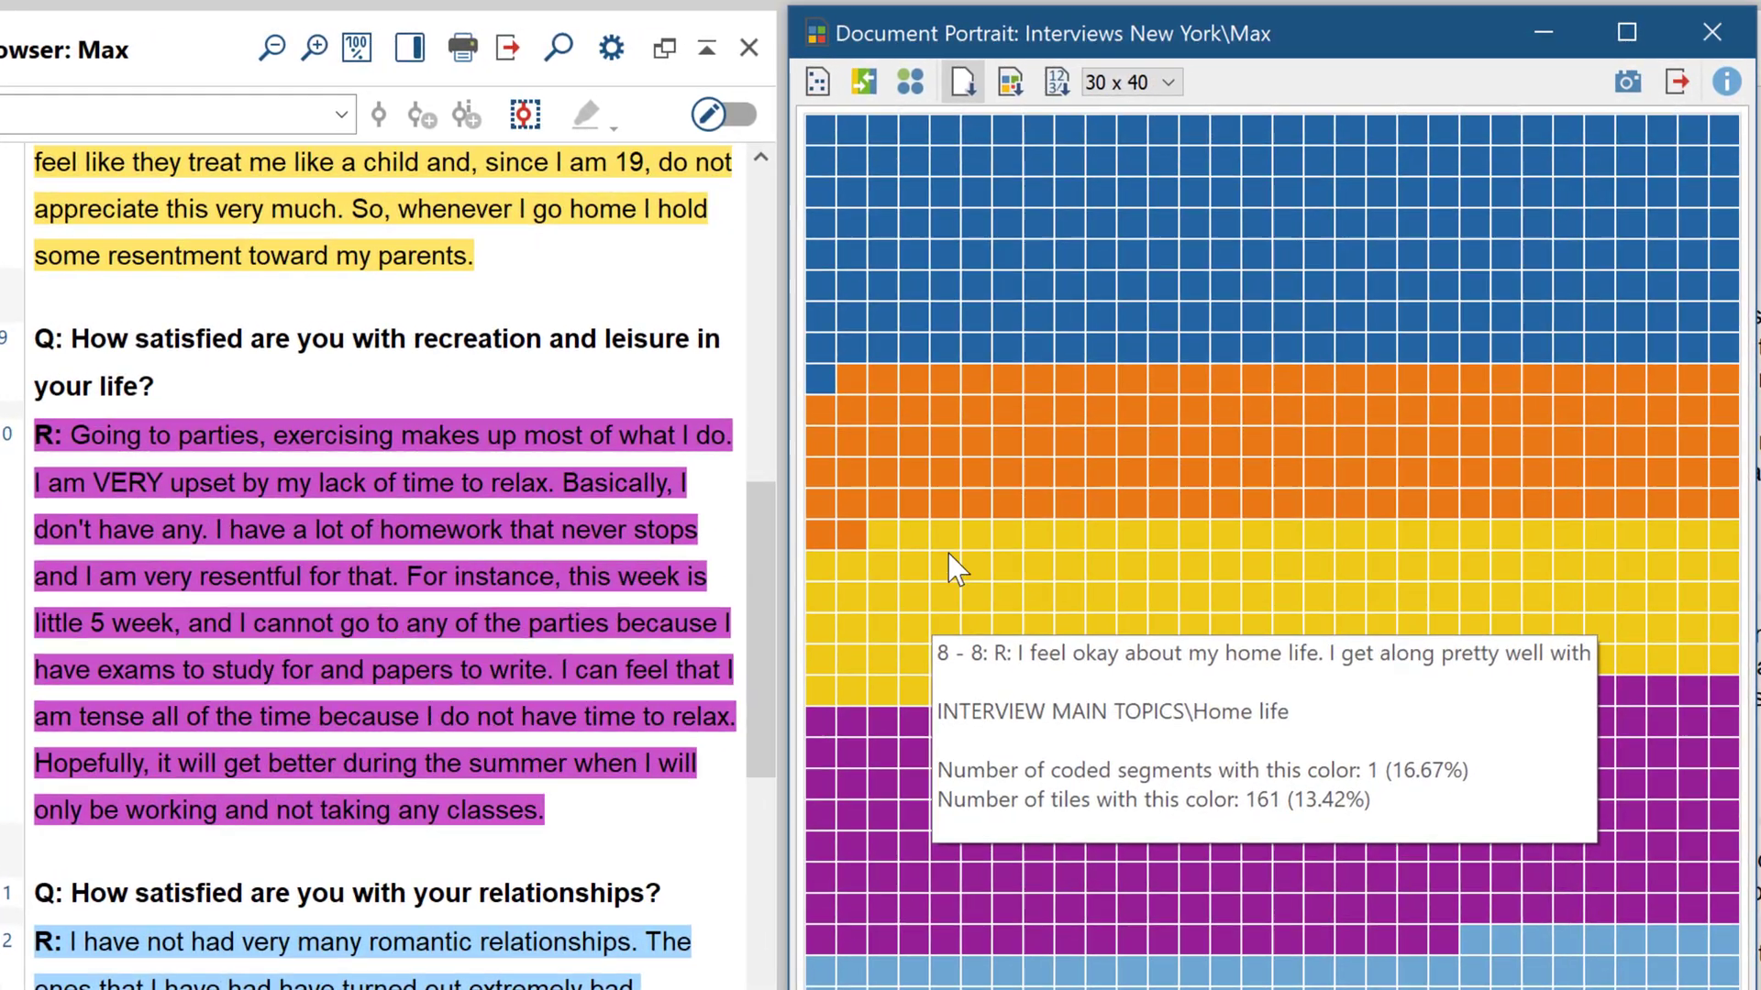
mouse_move(941, 476)
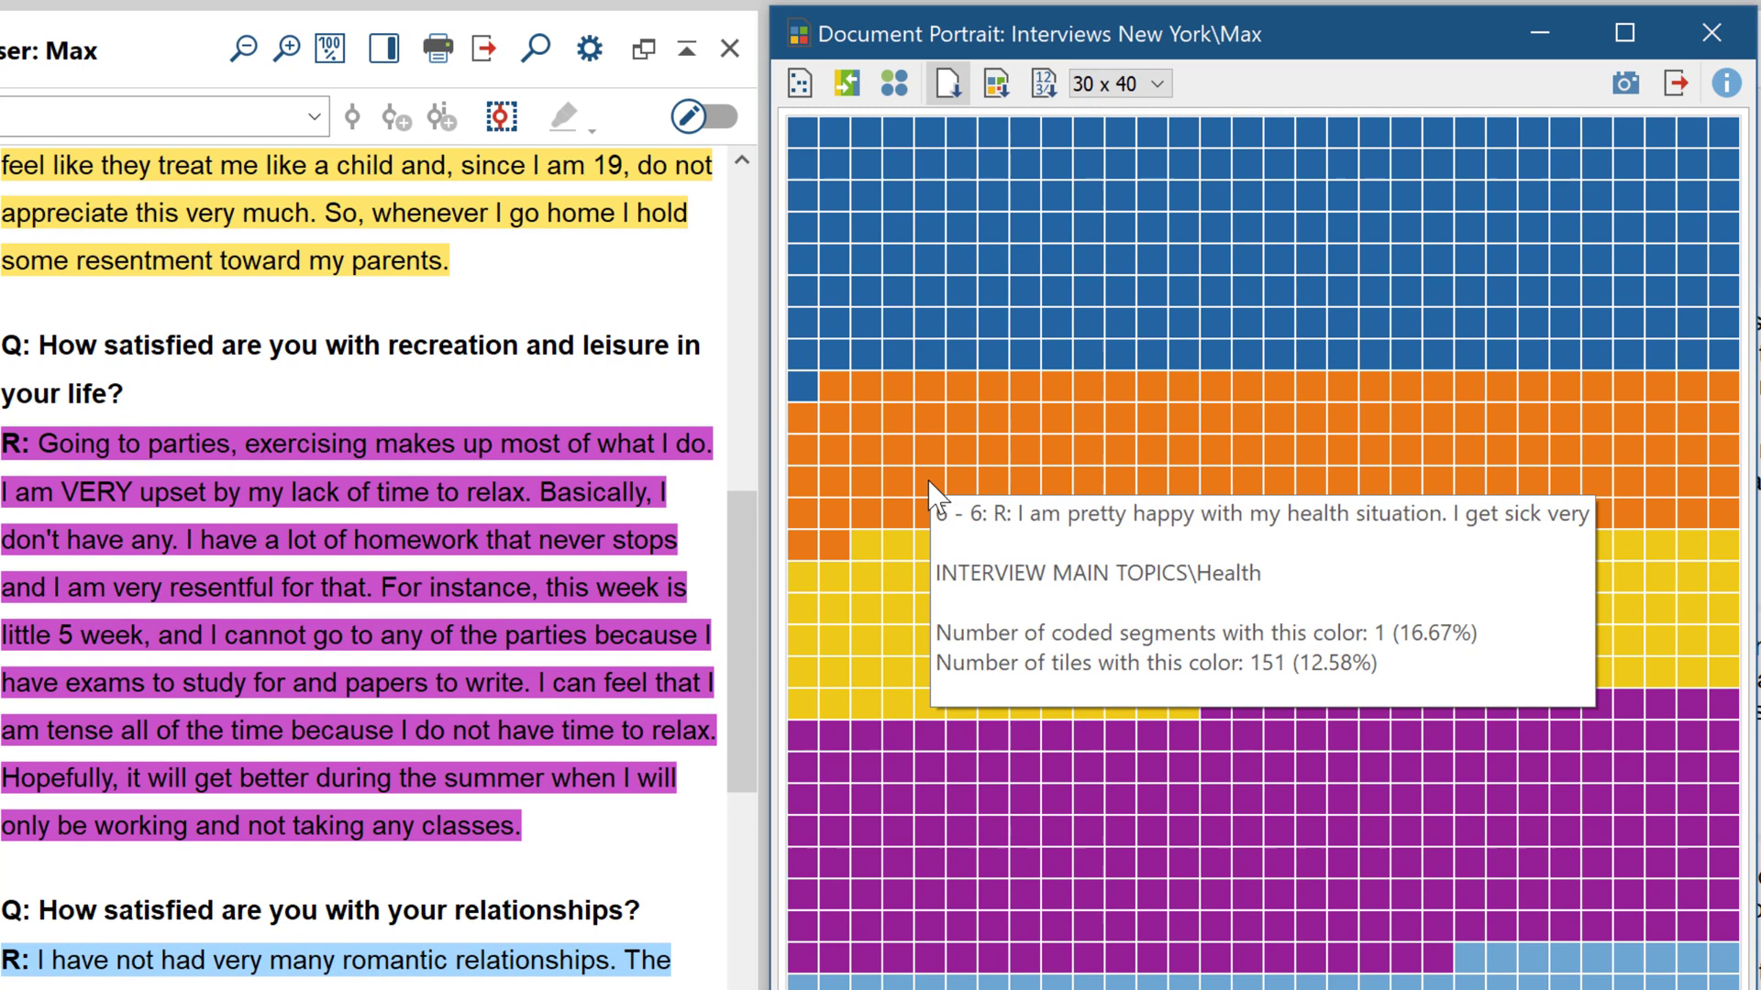
Show only coded text, jump to the Career, Health and home life segments, then order tiles by frequency
left_click(802, 100)
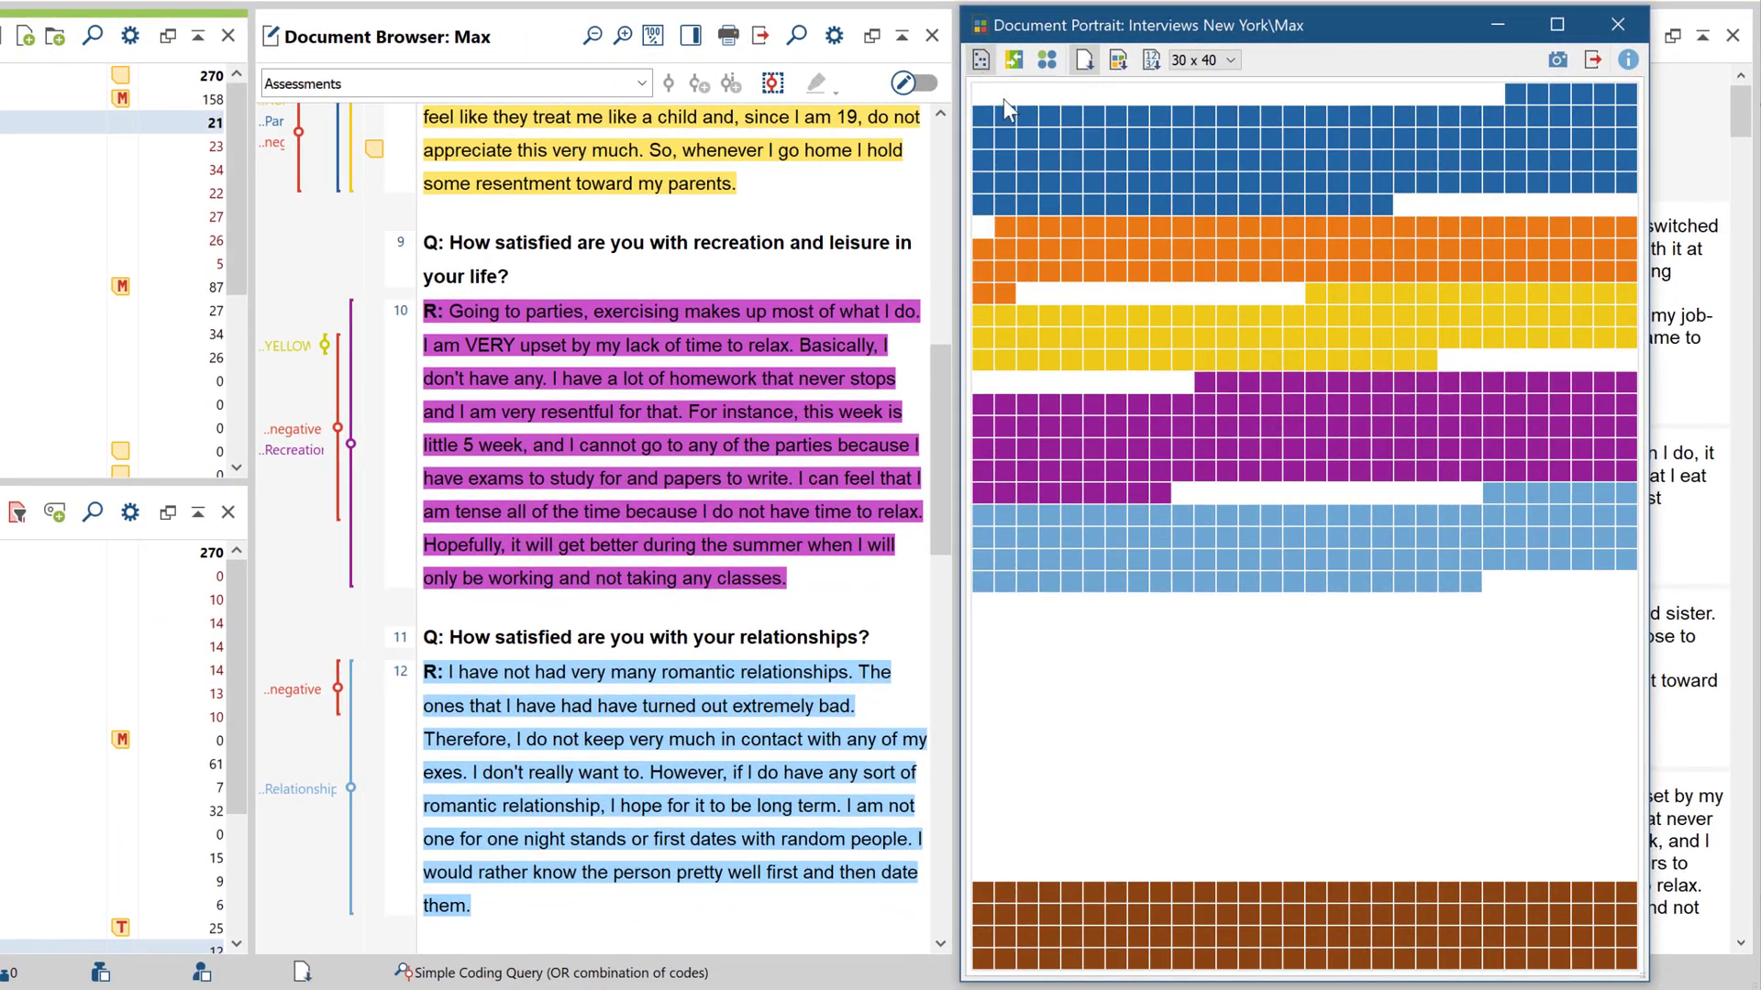
left_click(1028, 112)
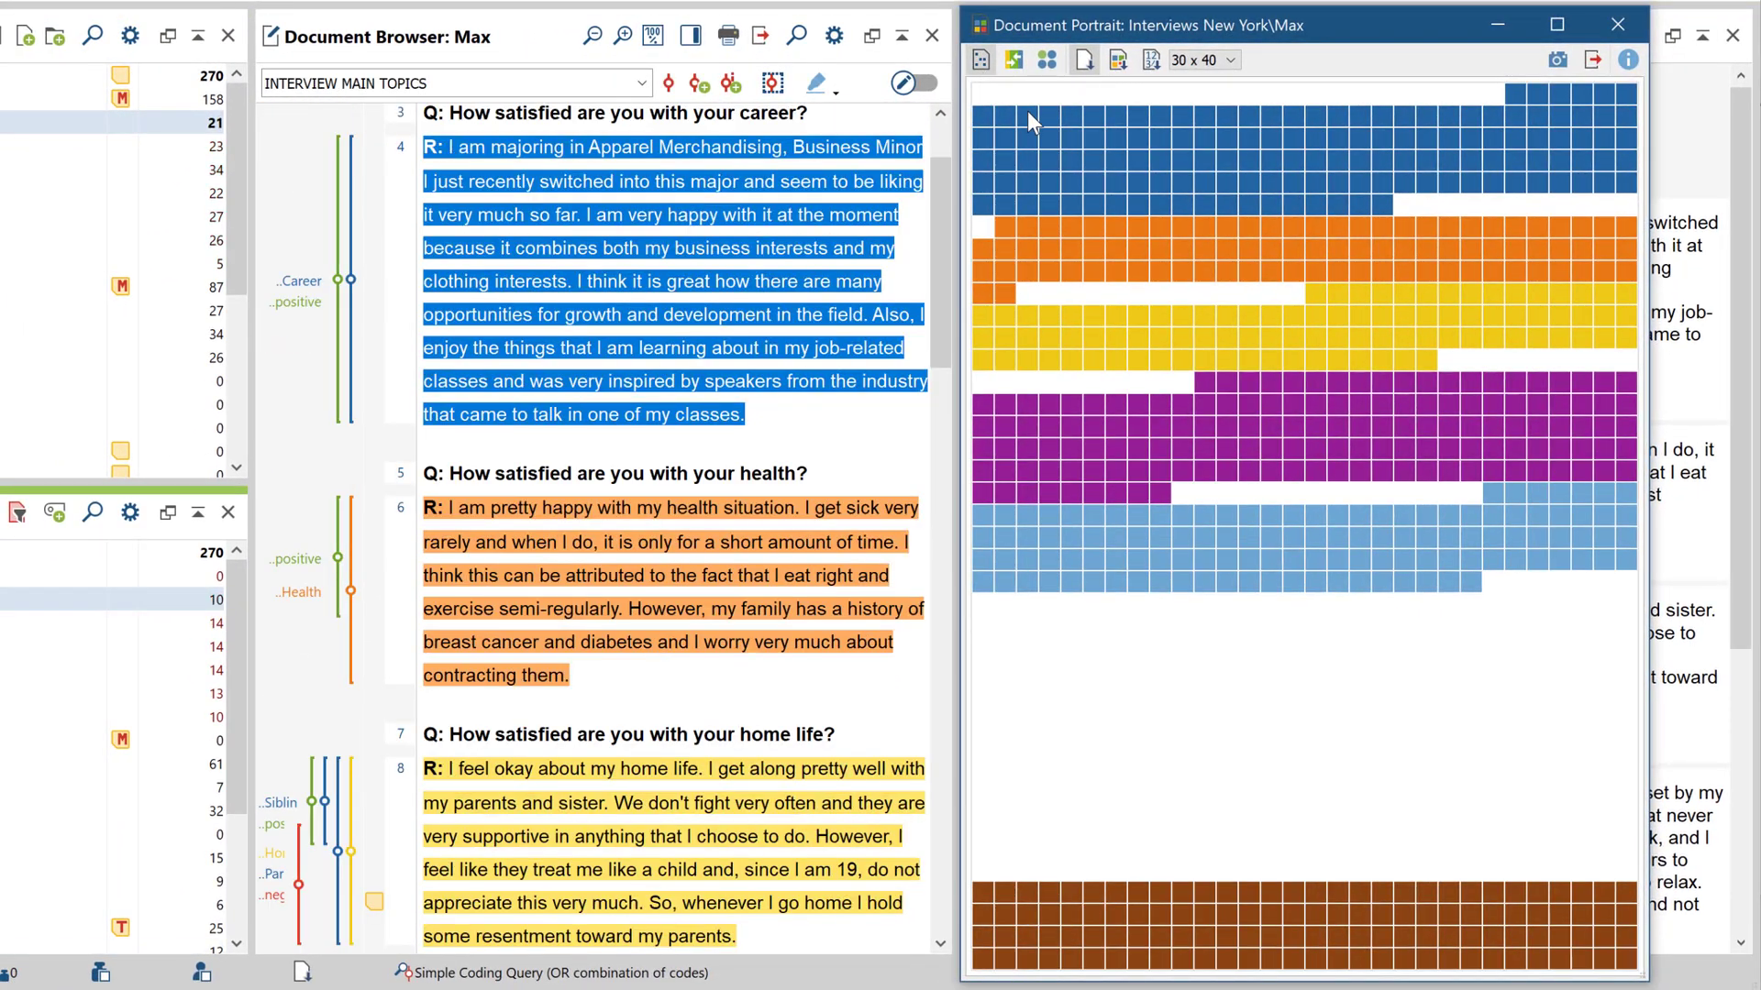
left_click(1049, 227)
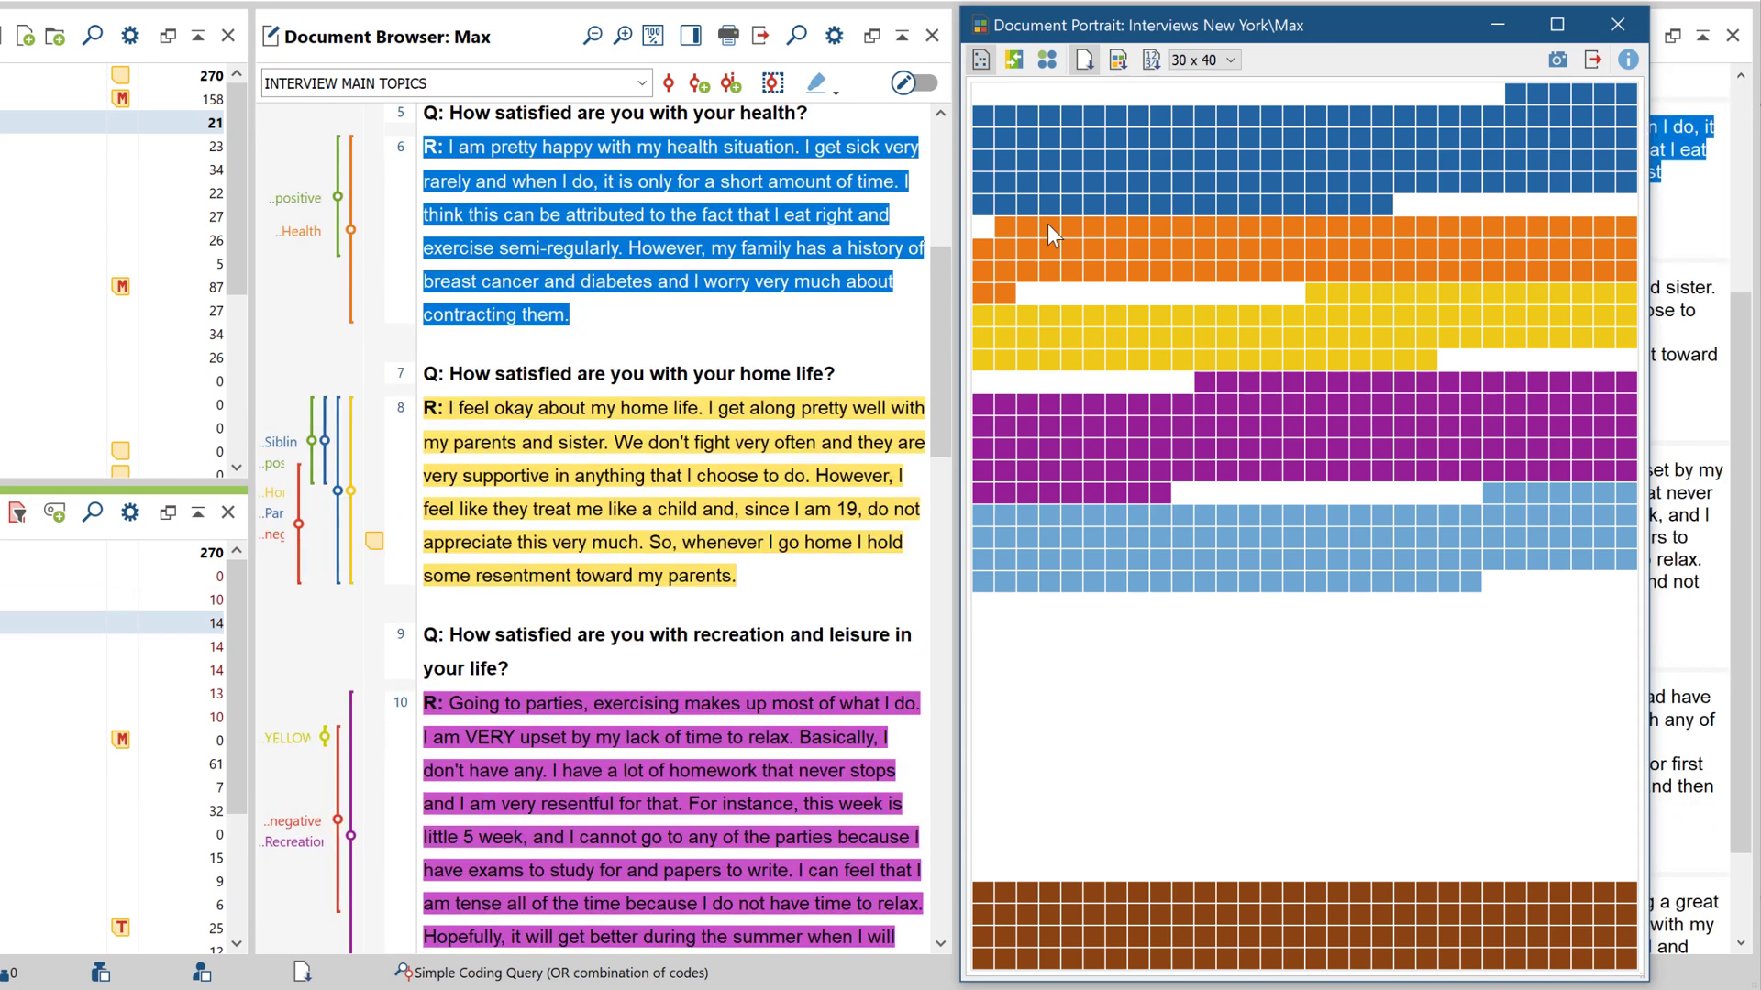
left_click(1061, 316)
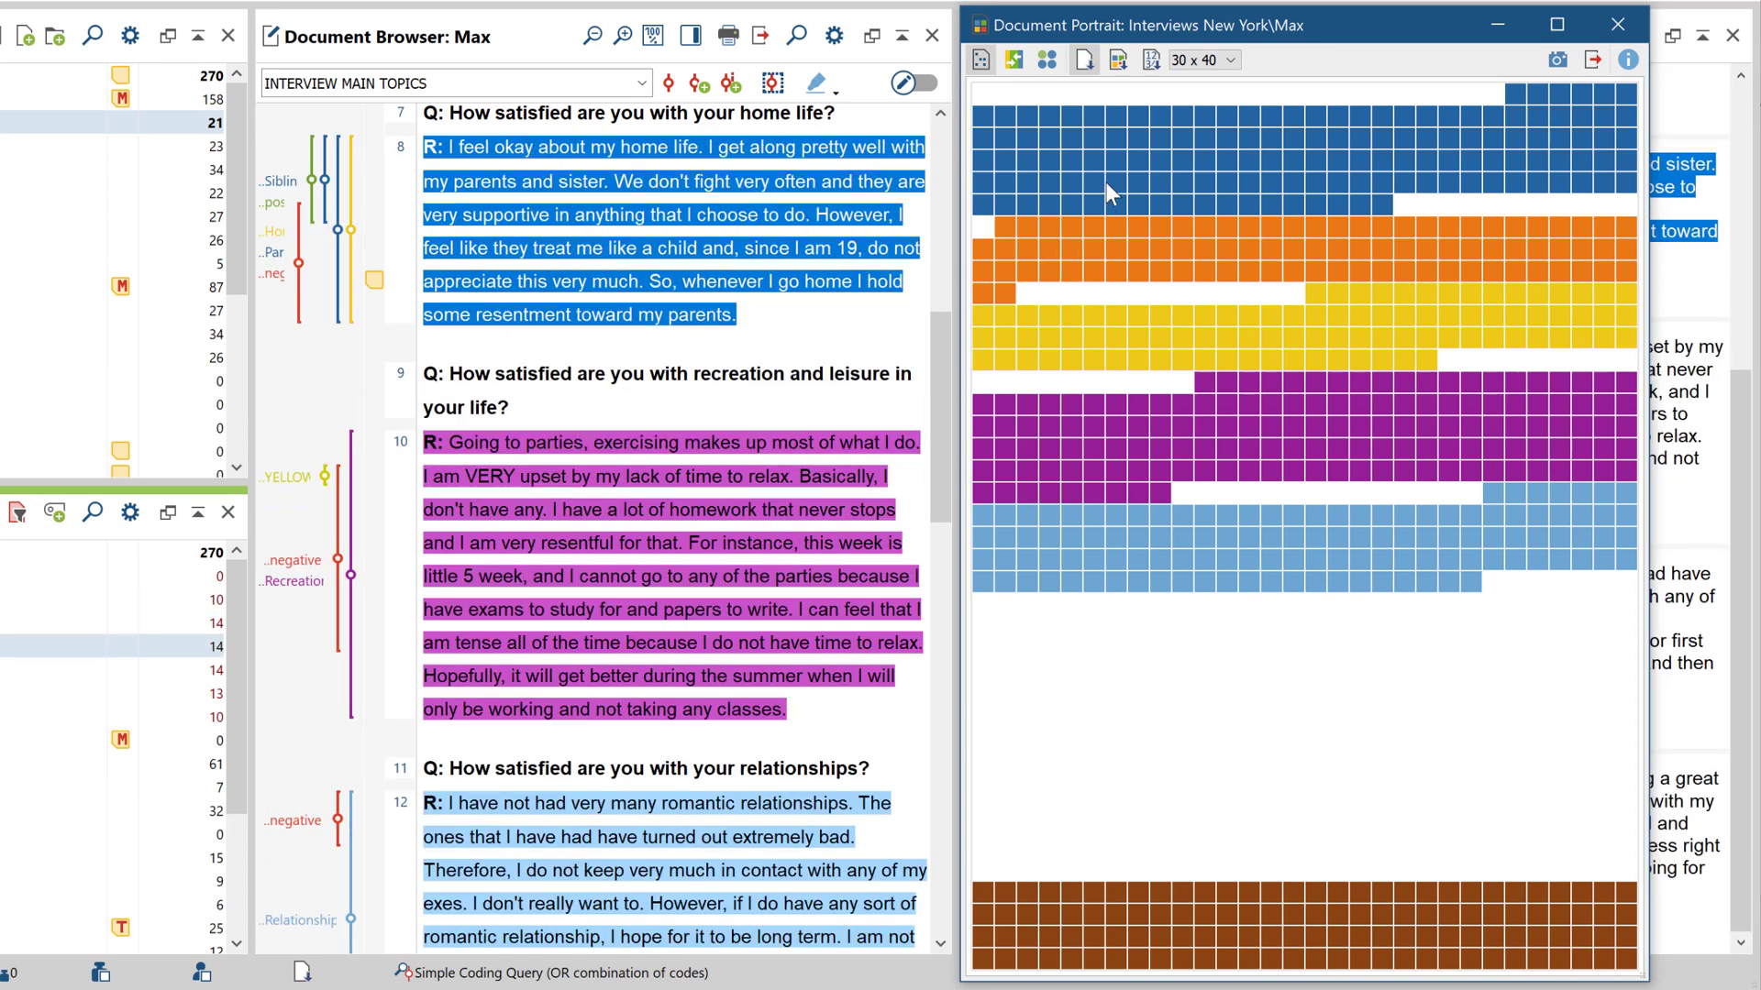
left_click(1150, 70)
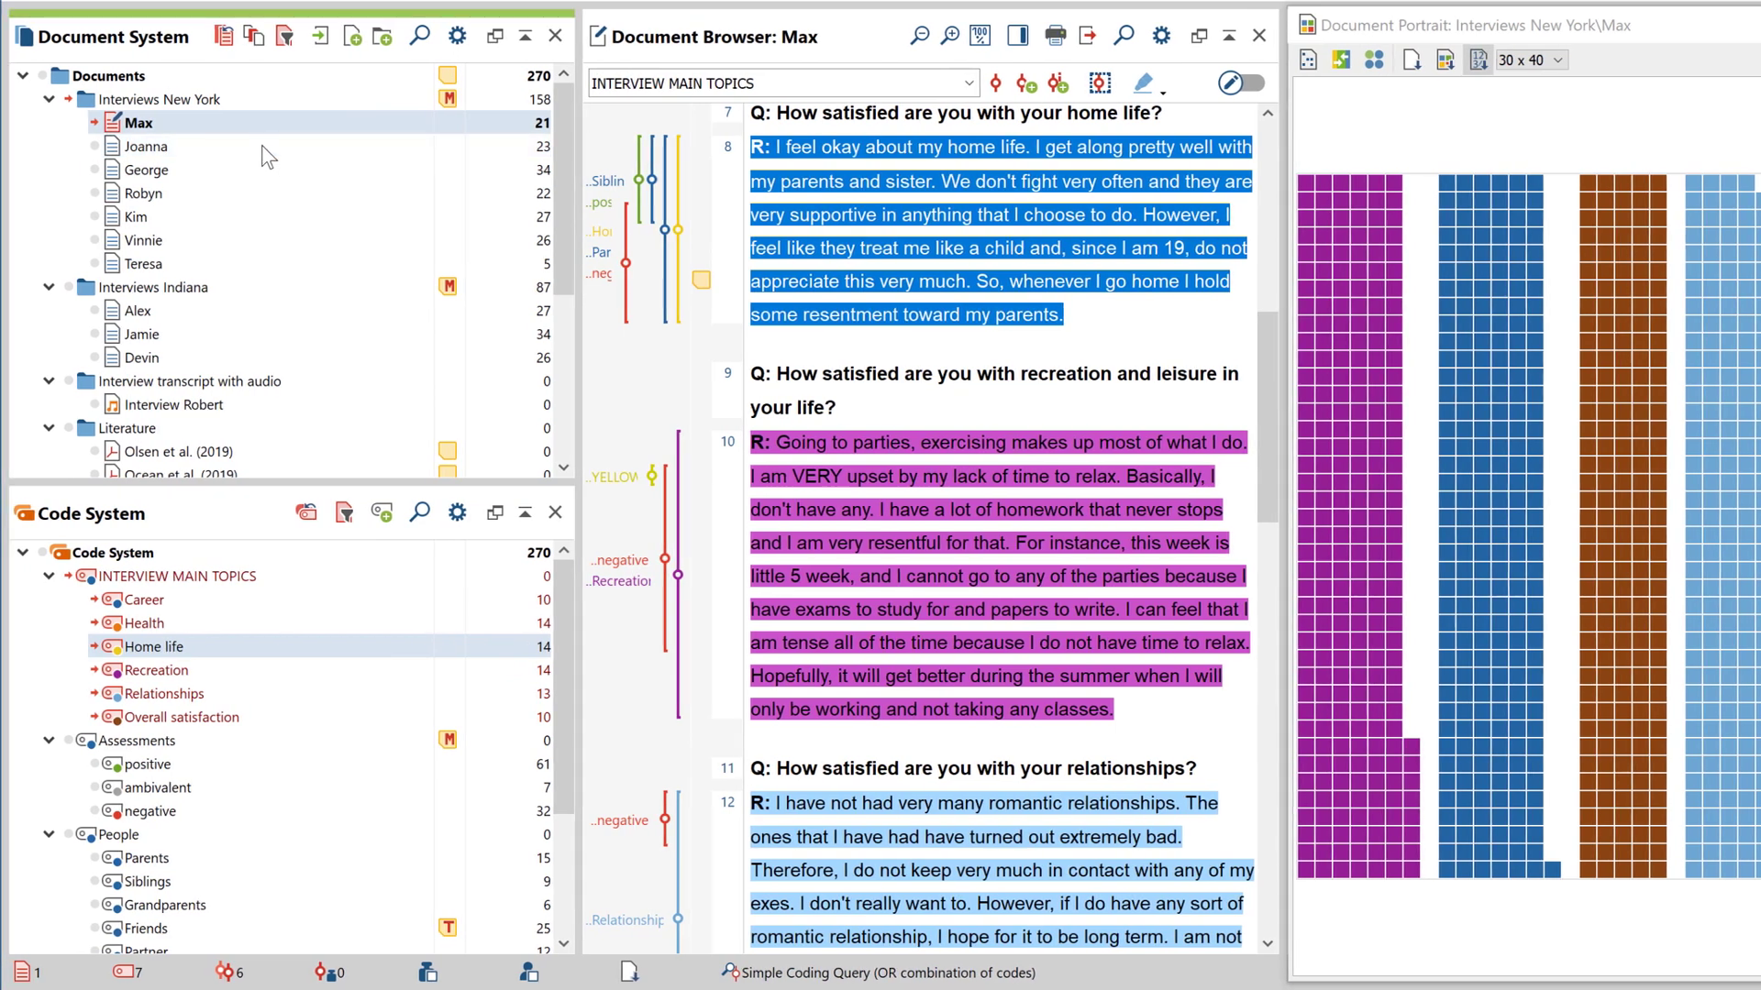
Create a Document Portrait of Joanna's interview from activated codes and place it beside Max's
right_click(227, 147)
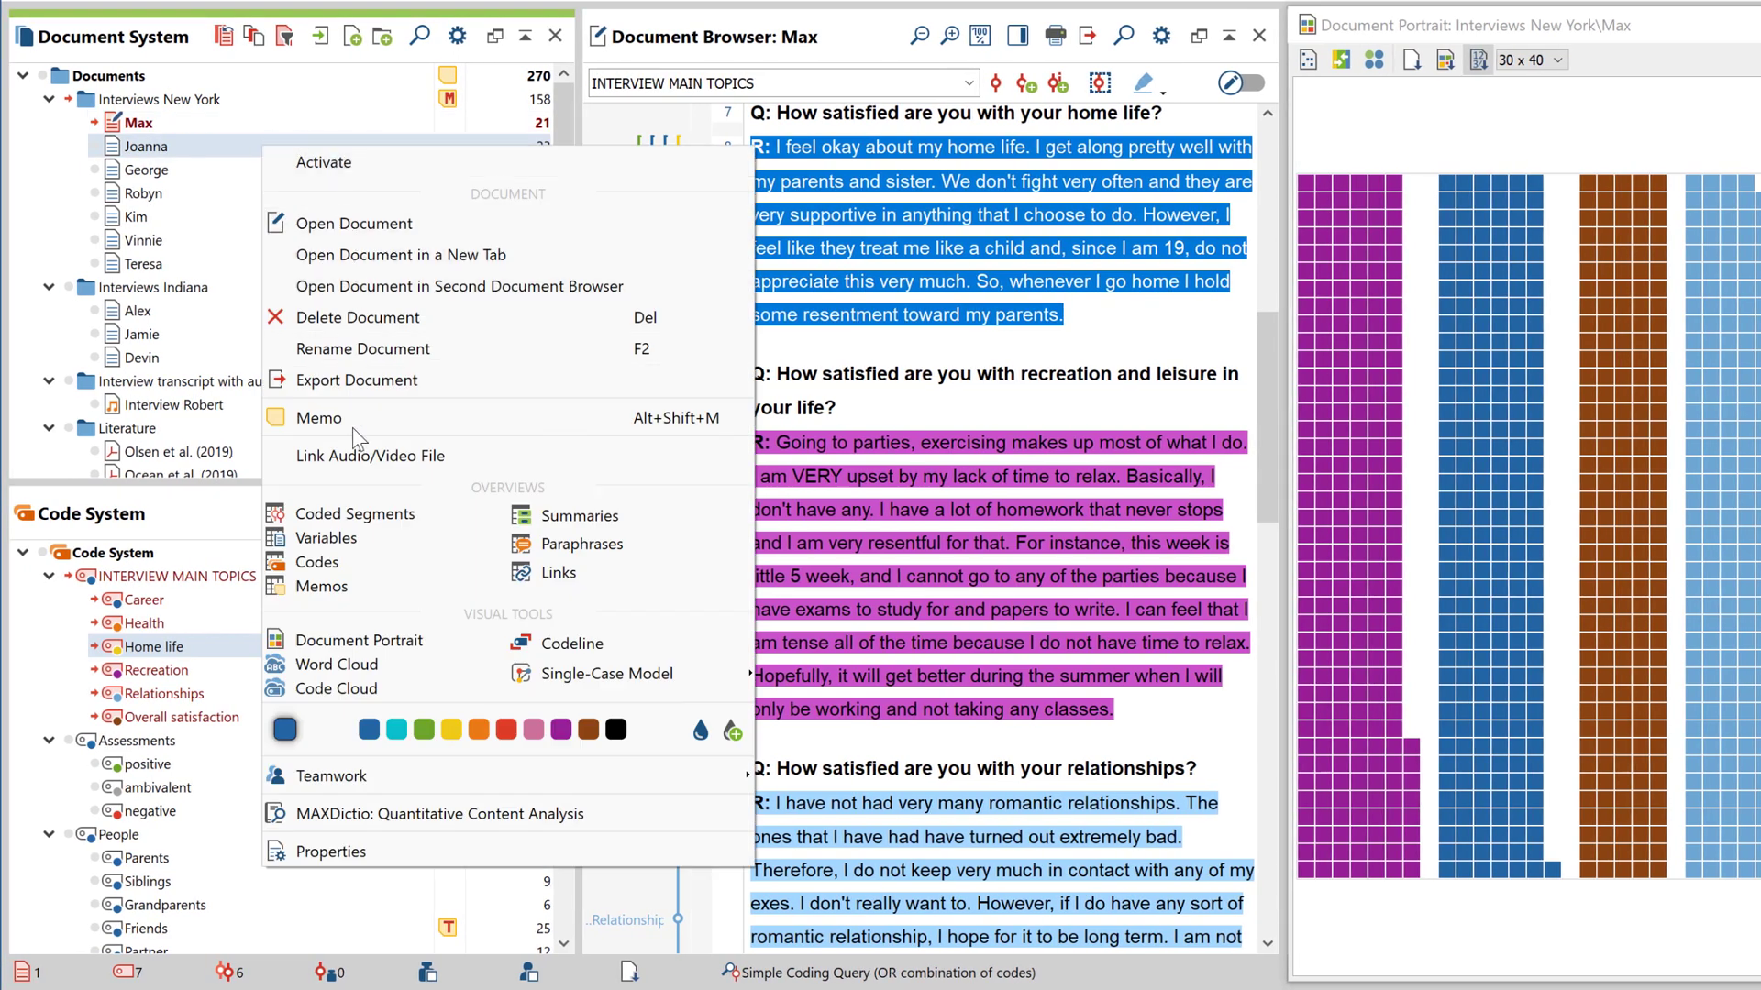
left_click(356, 648)
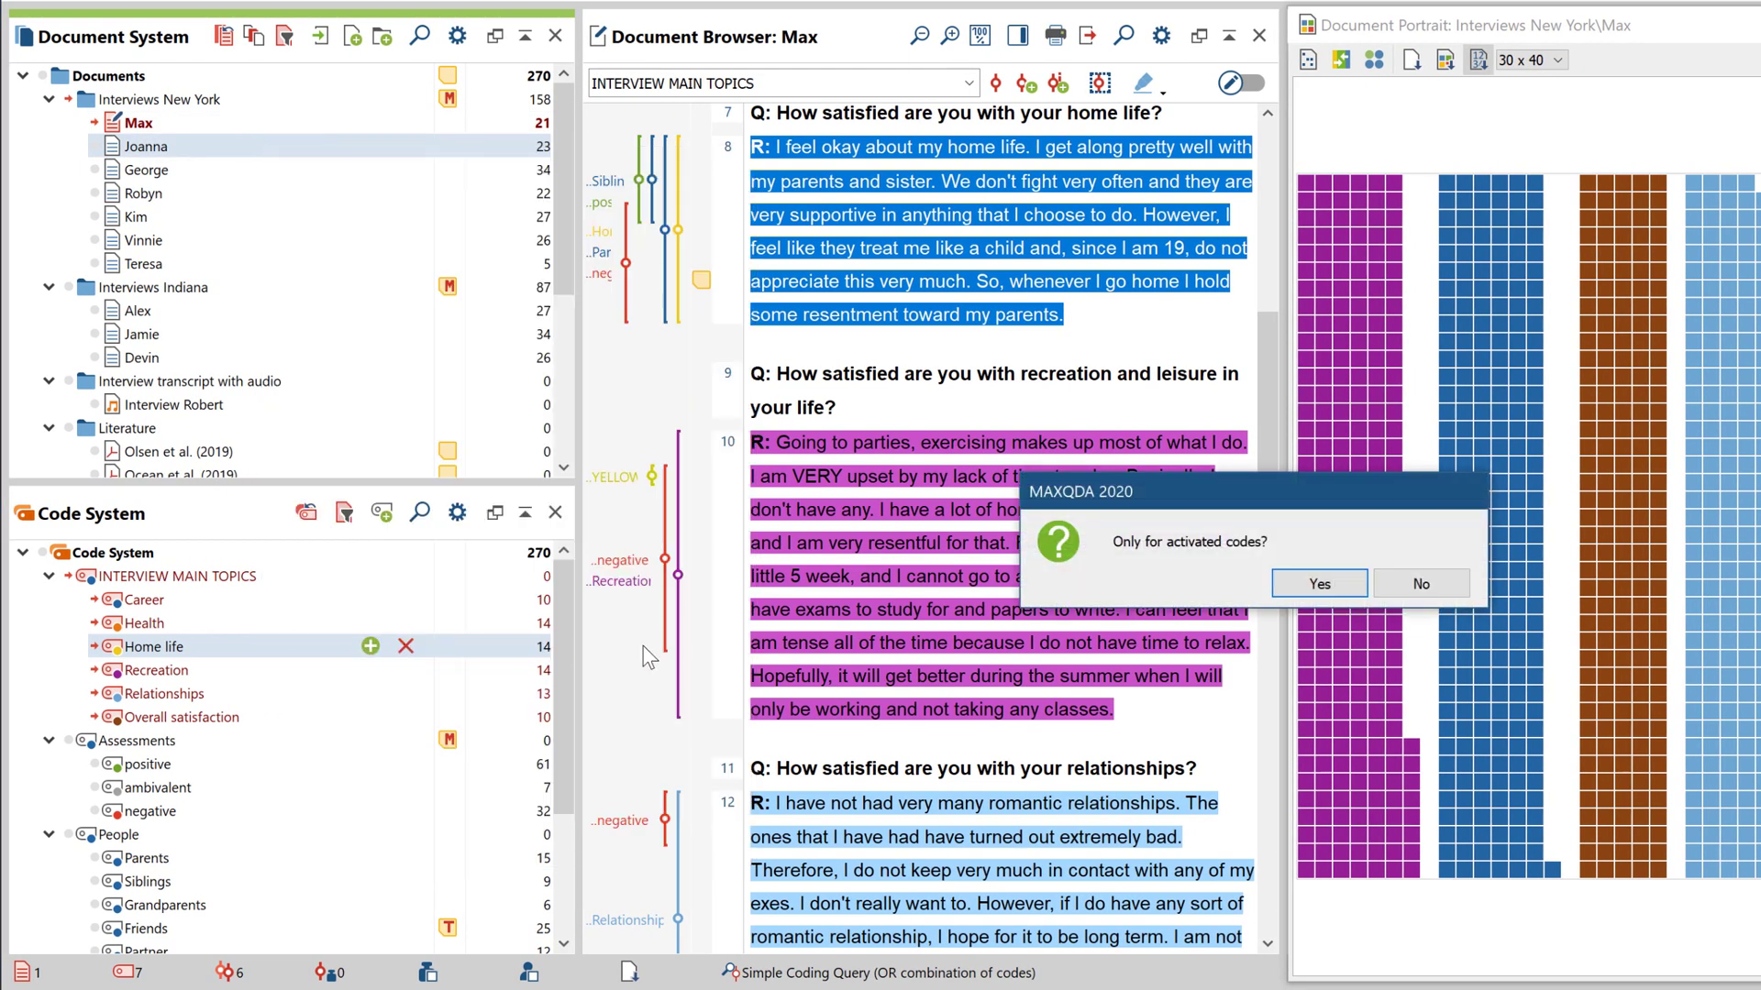
left_click(1320, 590)
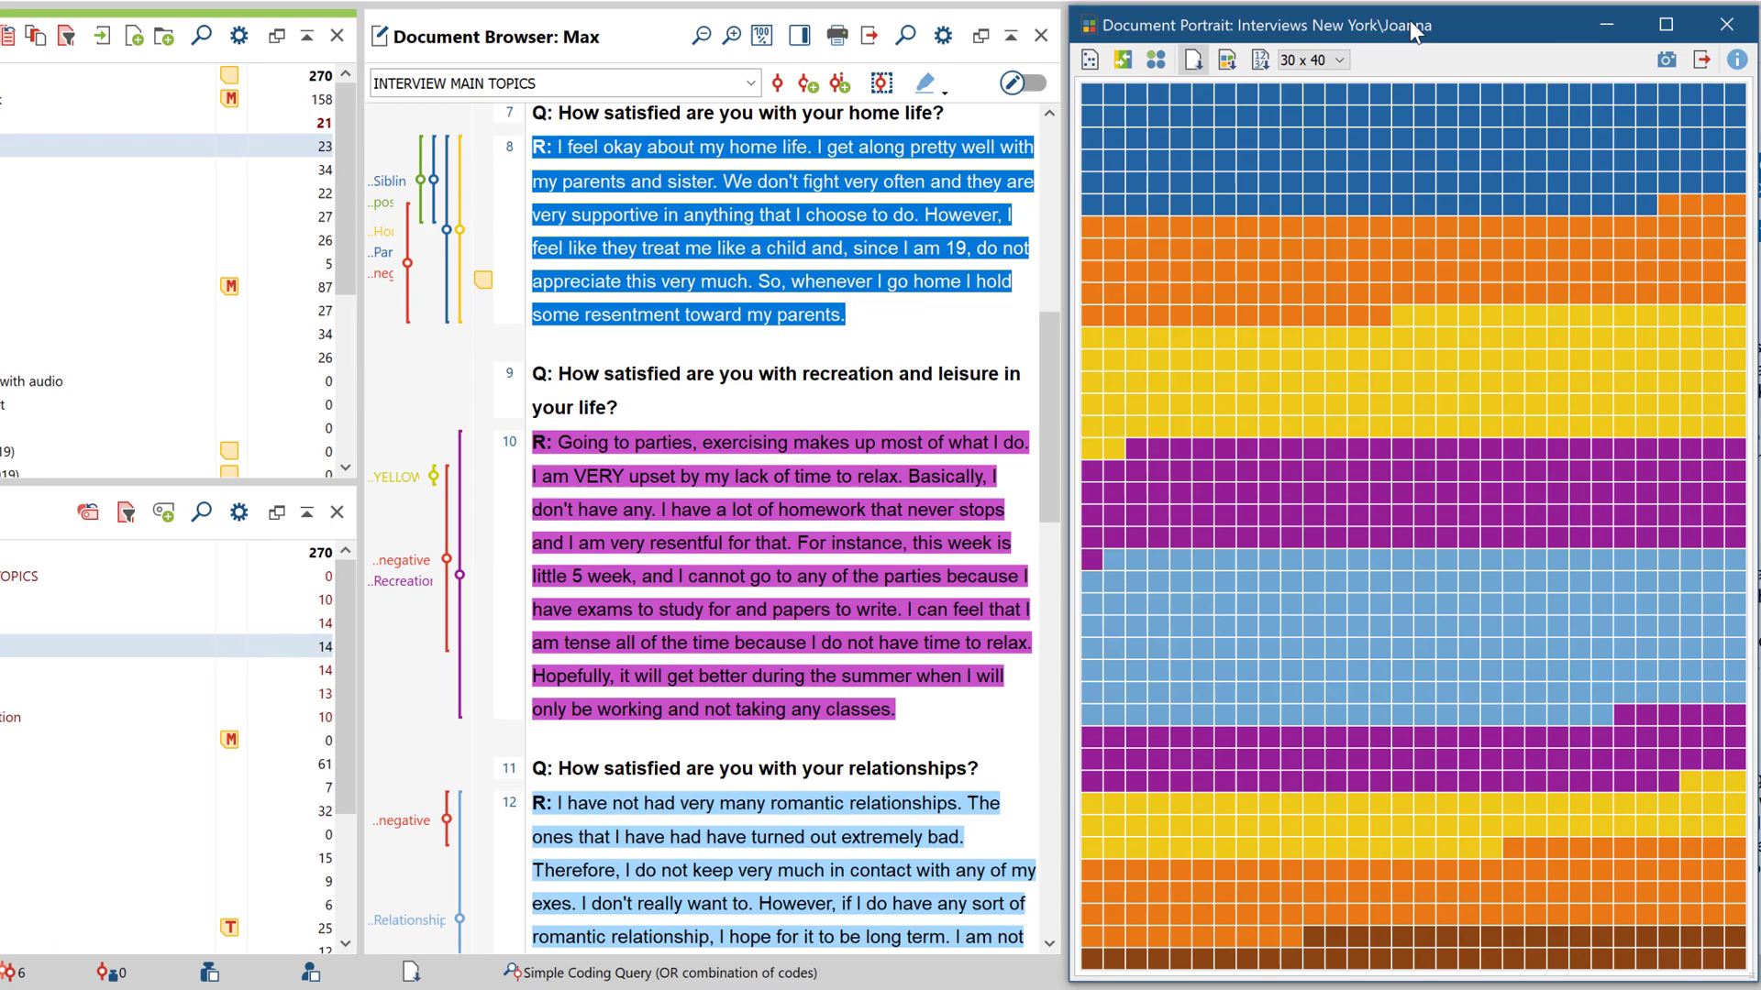
left_click_drag(1411, 20, 710, 24)
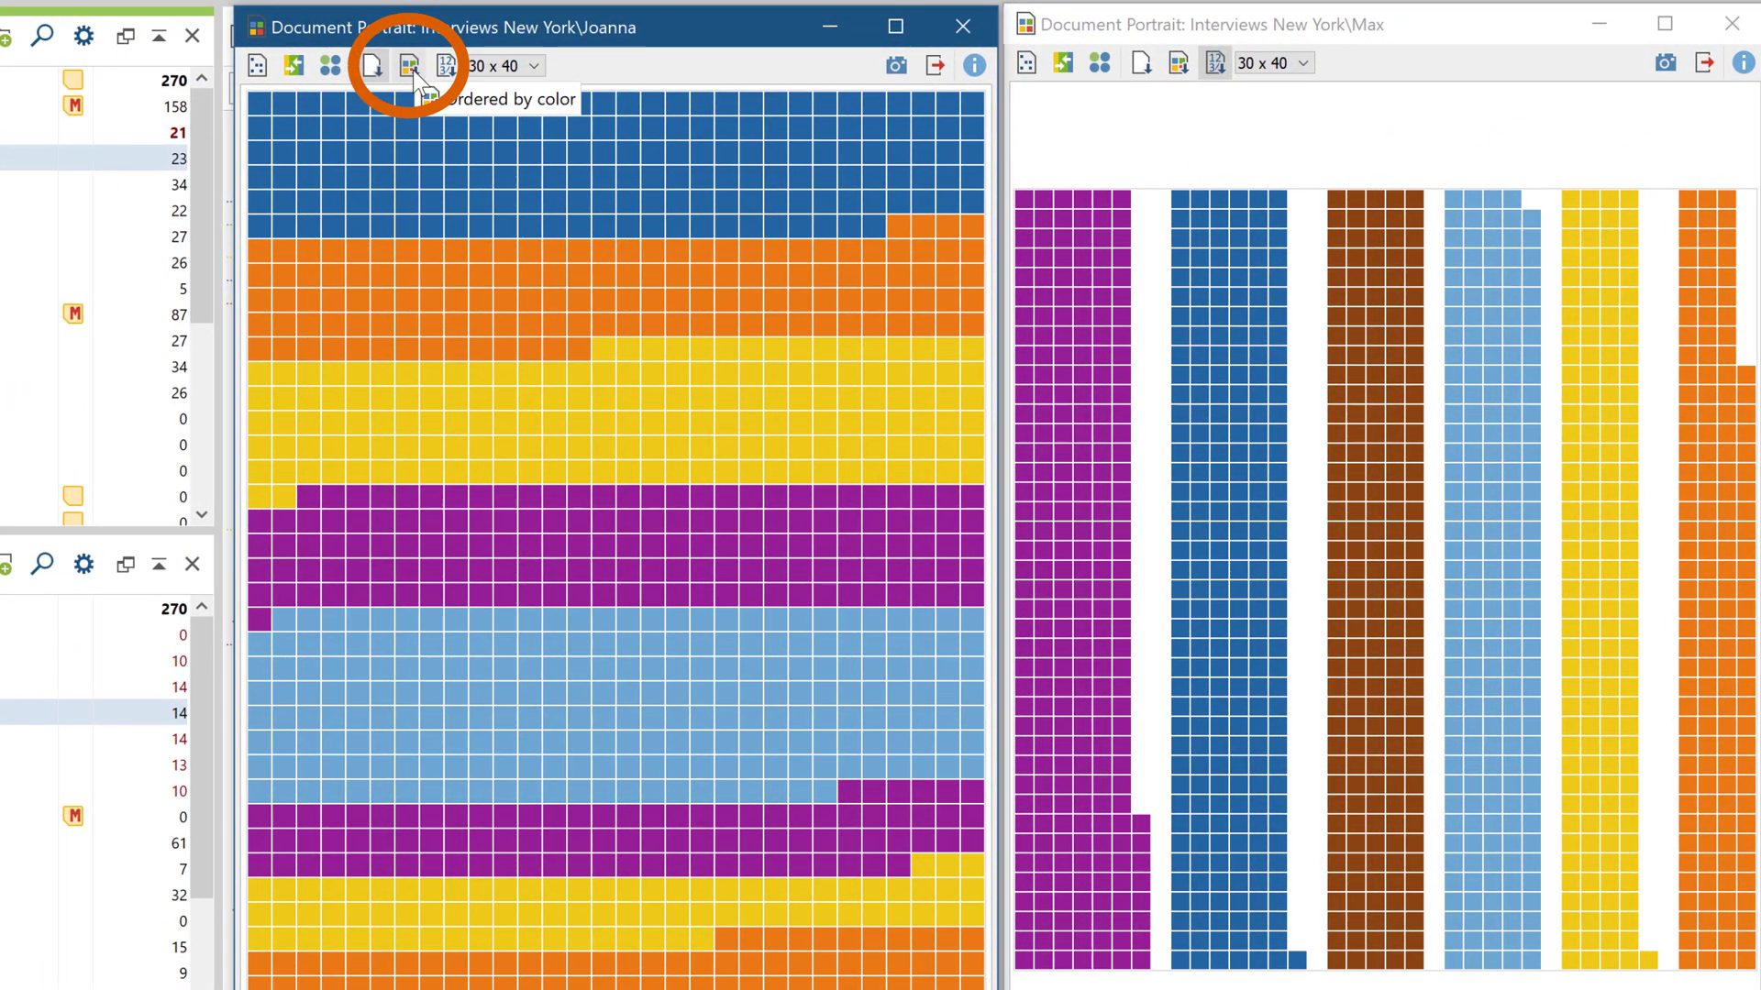
Order both portraits by colour and begin exporting Joanna's portrait as an image
left_click(410, 66)
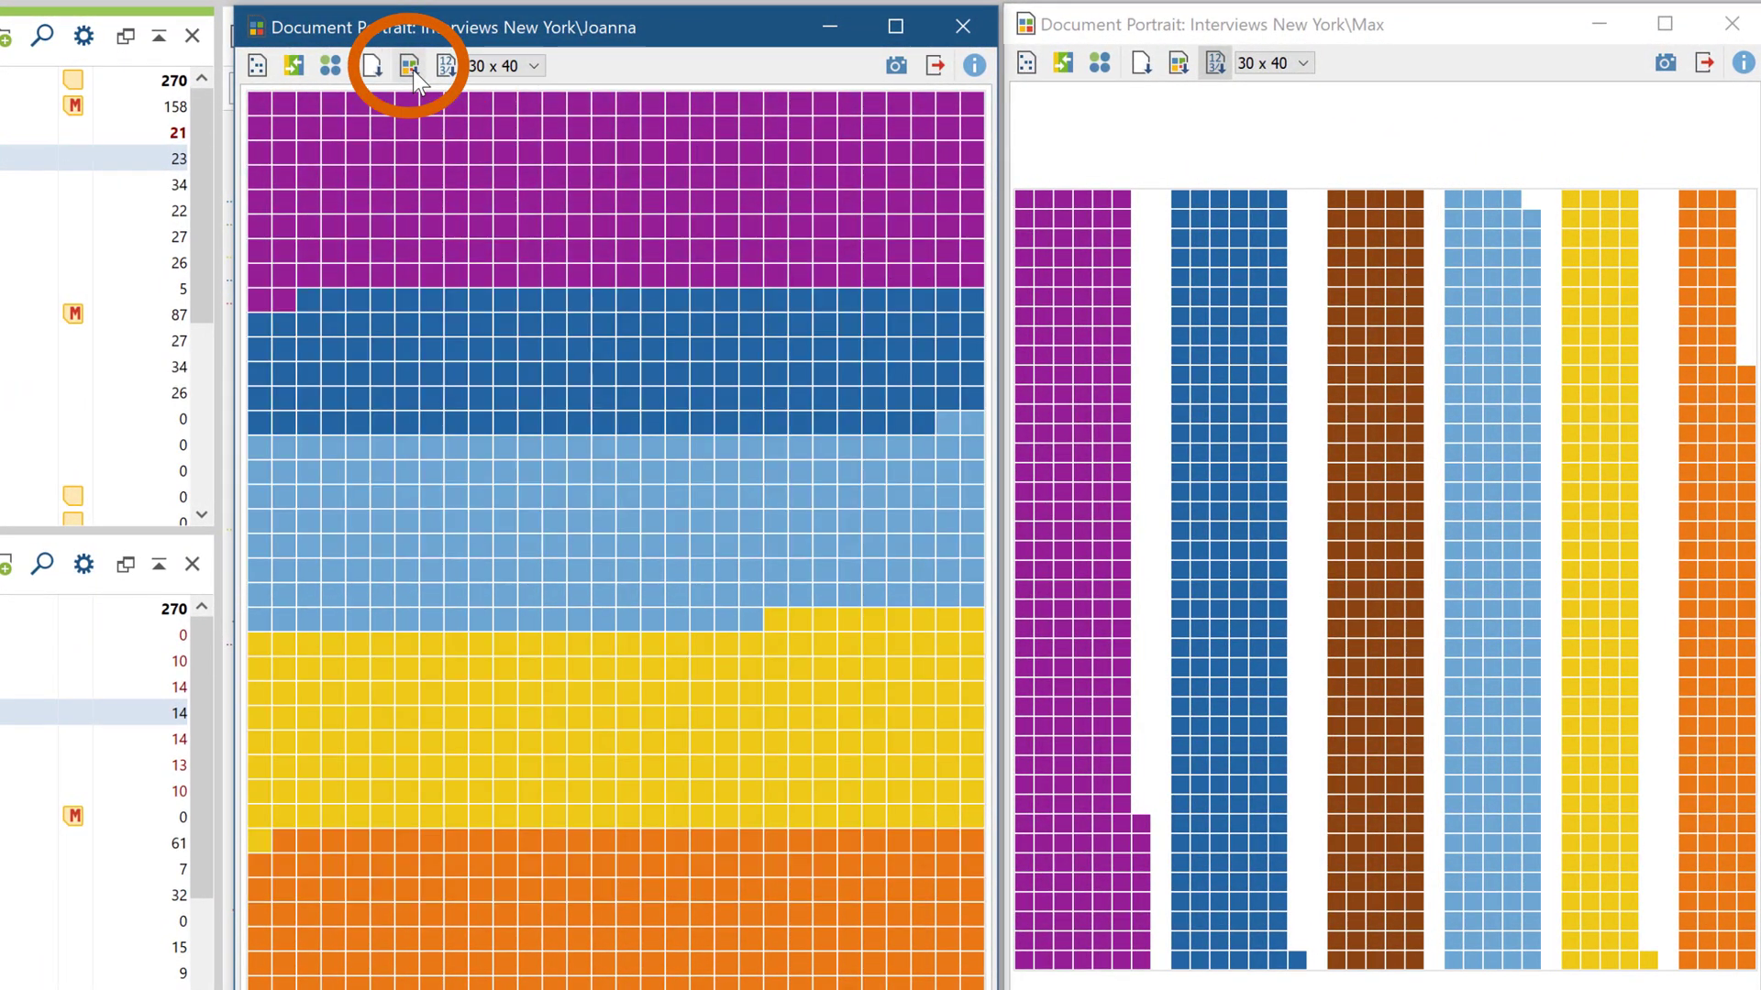
left_click(1174, 72)
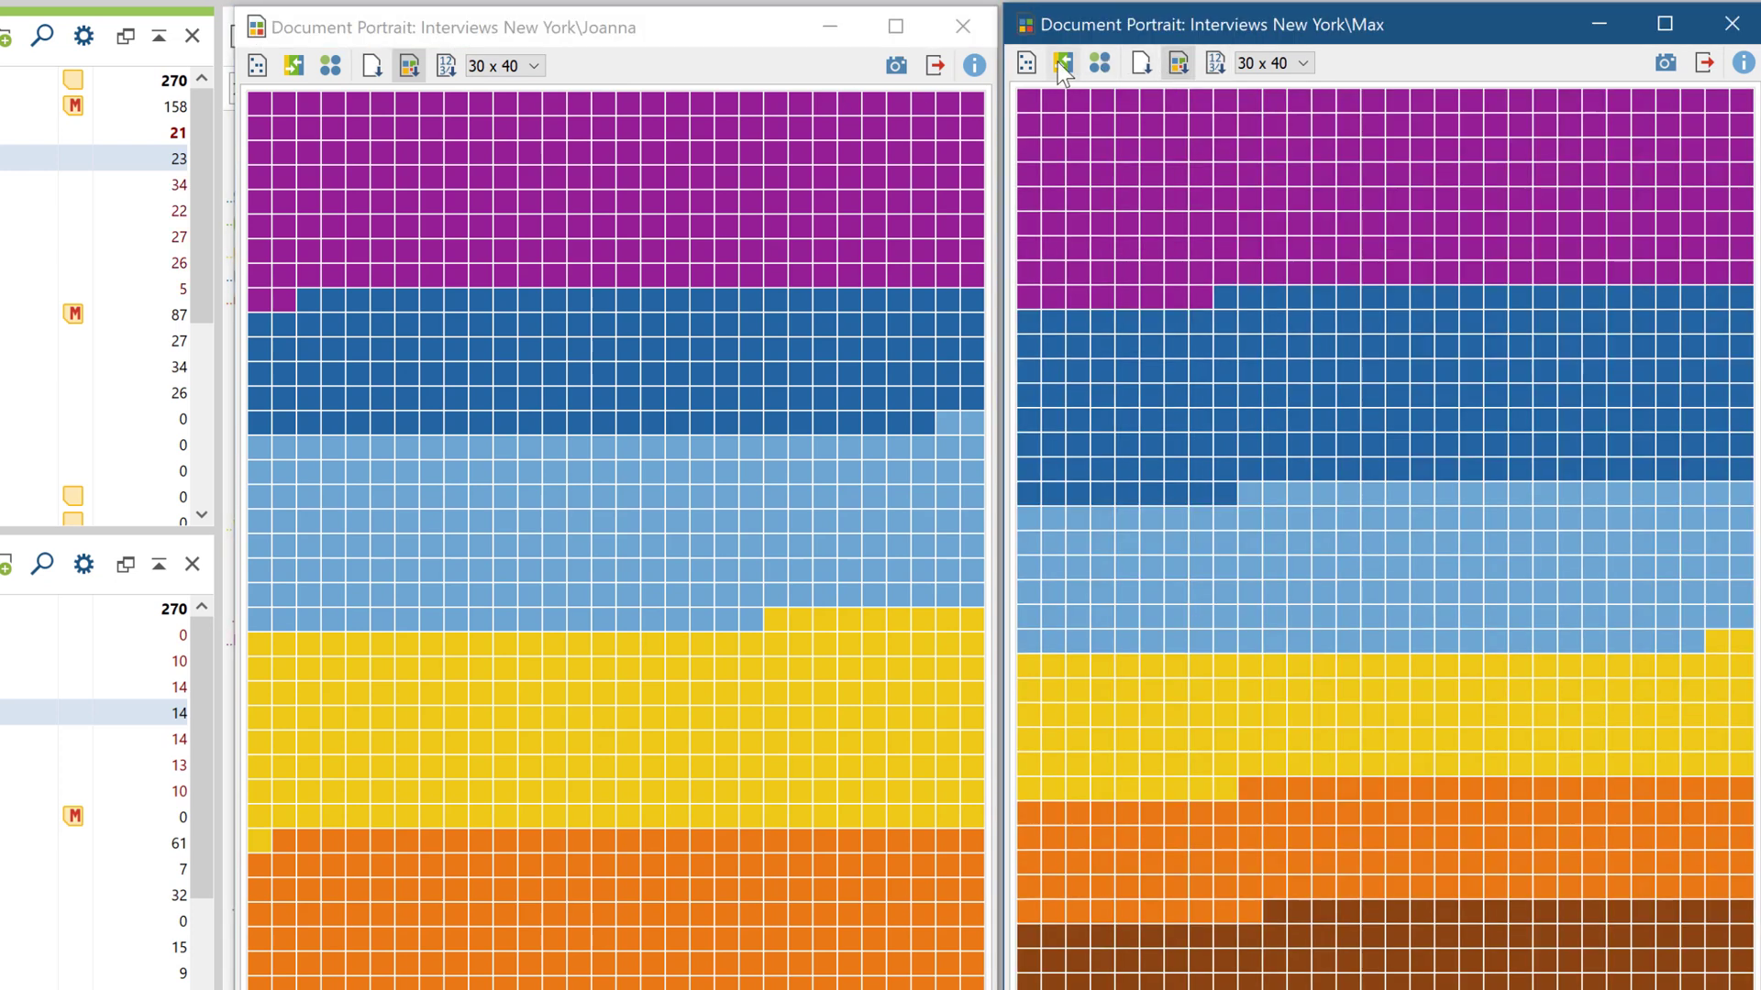
left_click(935, 65)
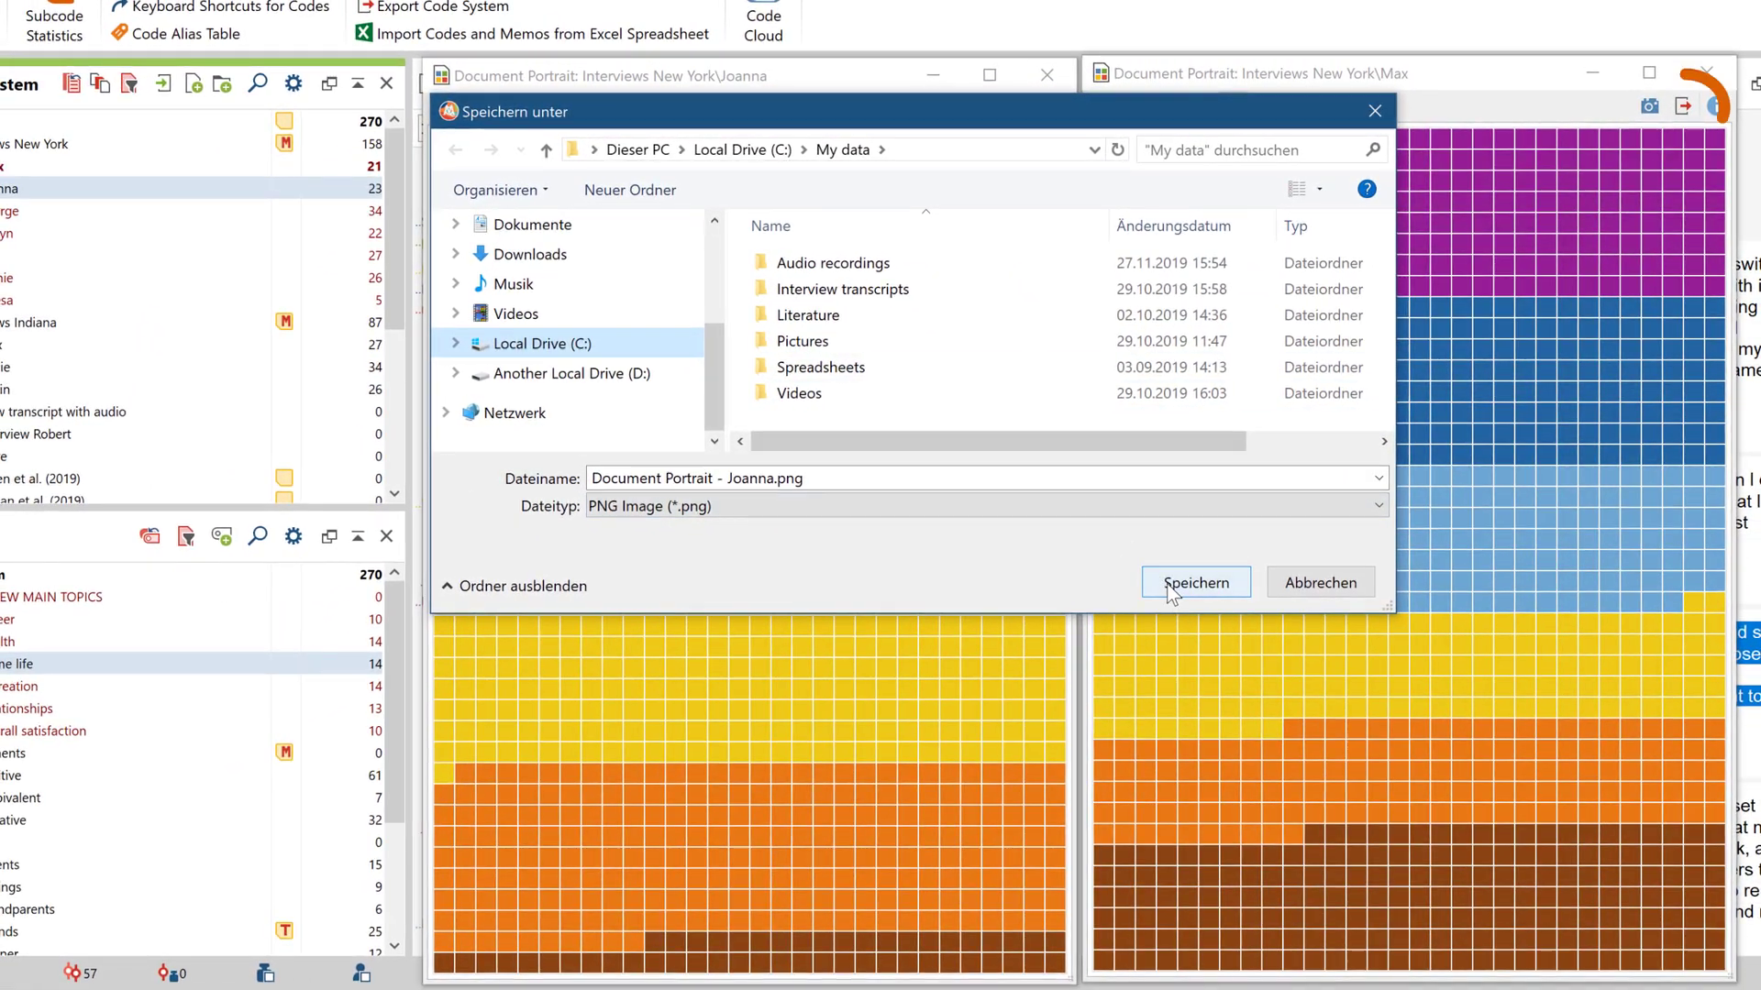
Save Joanna's portrait as 'Document Portrait - Joanna.png', then close the viewer and both portraits
left_click(1169, 585)
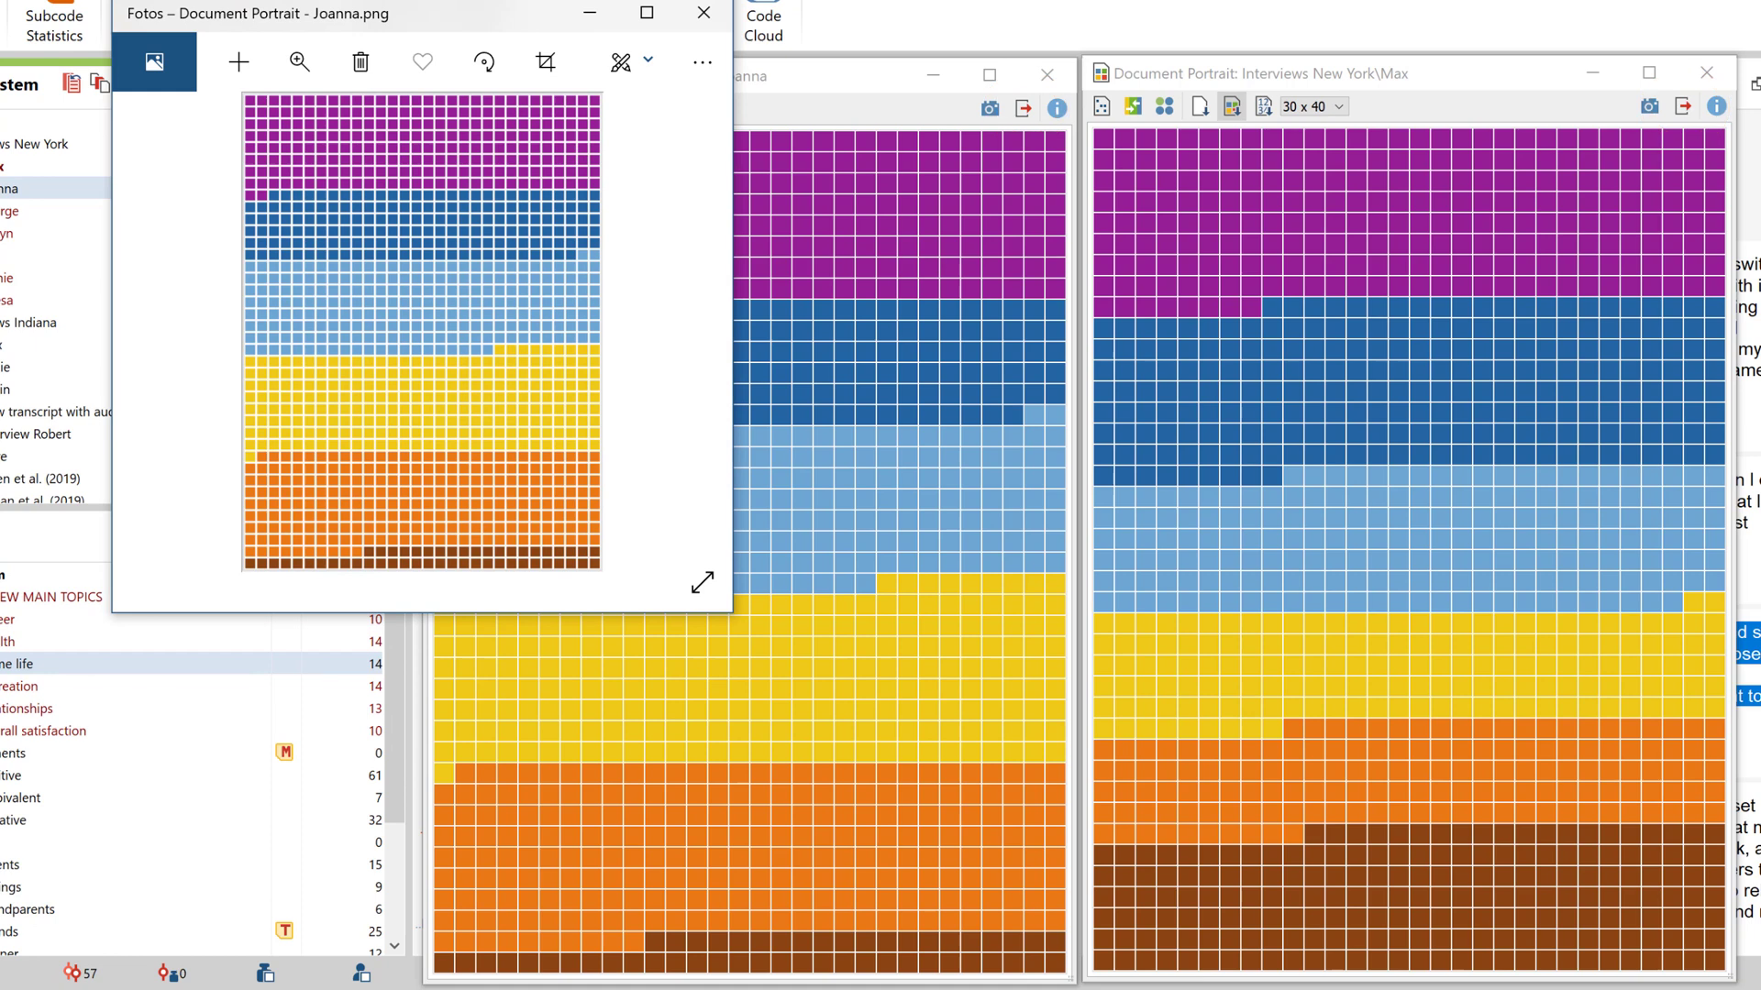
left_click(703, 13)
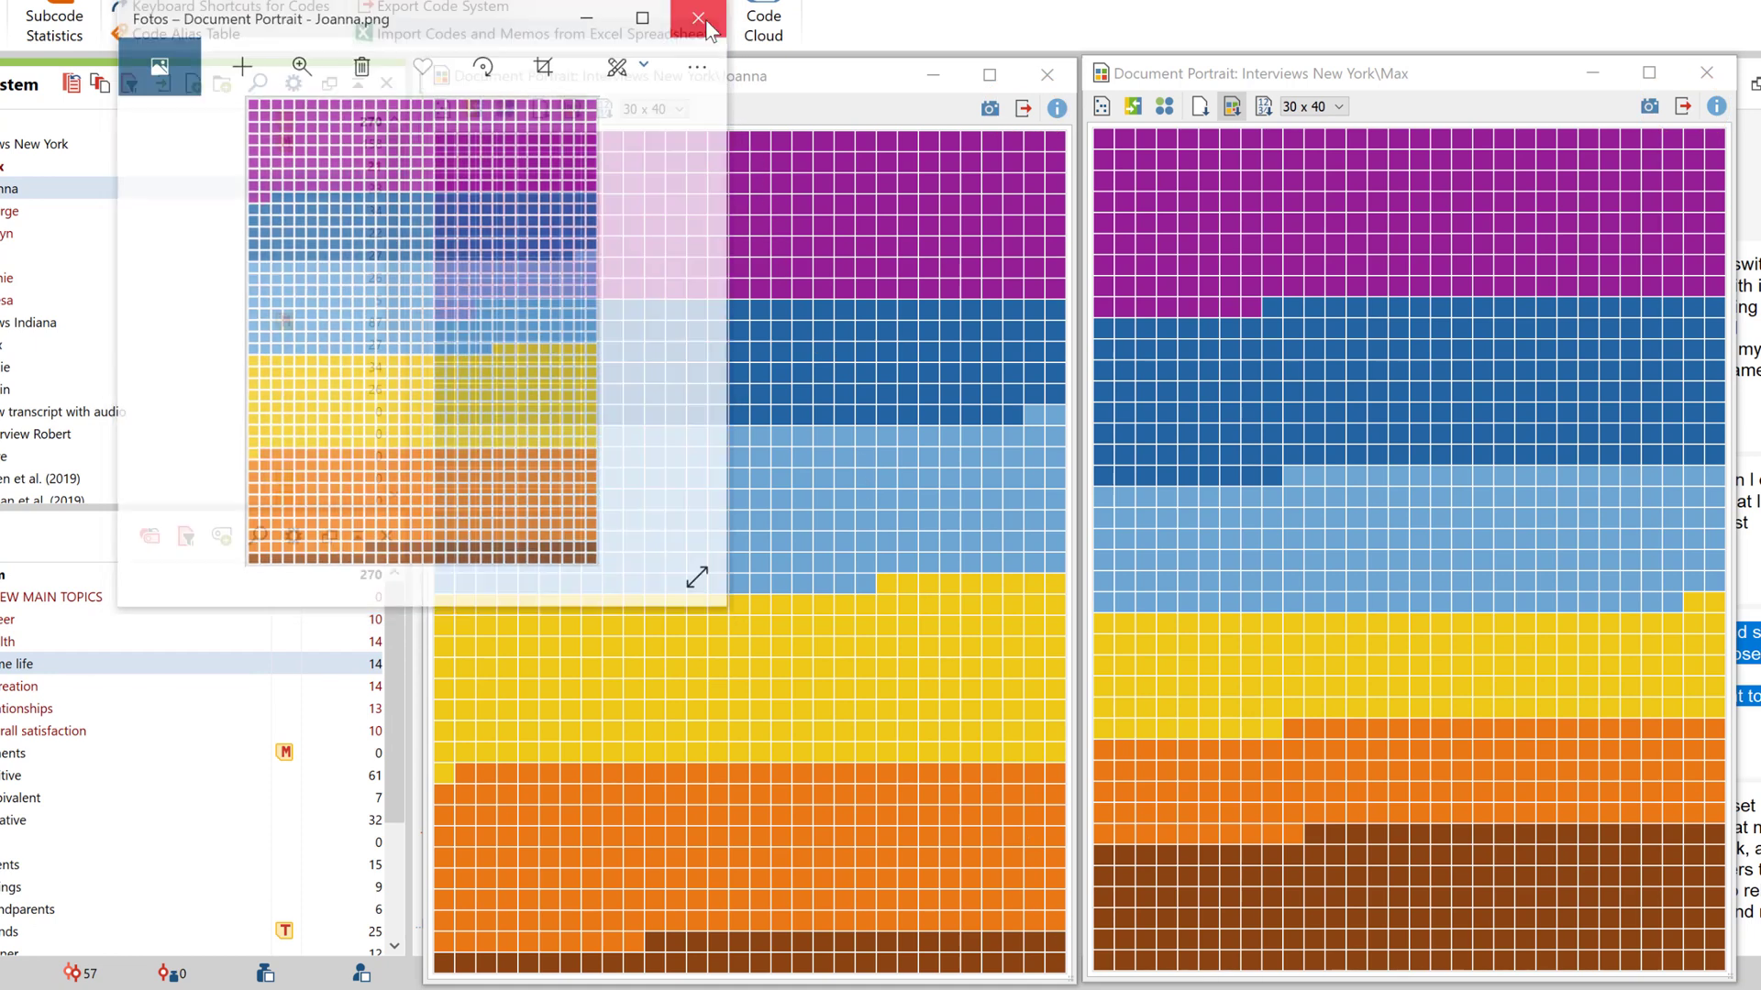
left_click(1045, 76)
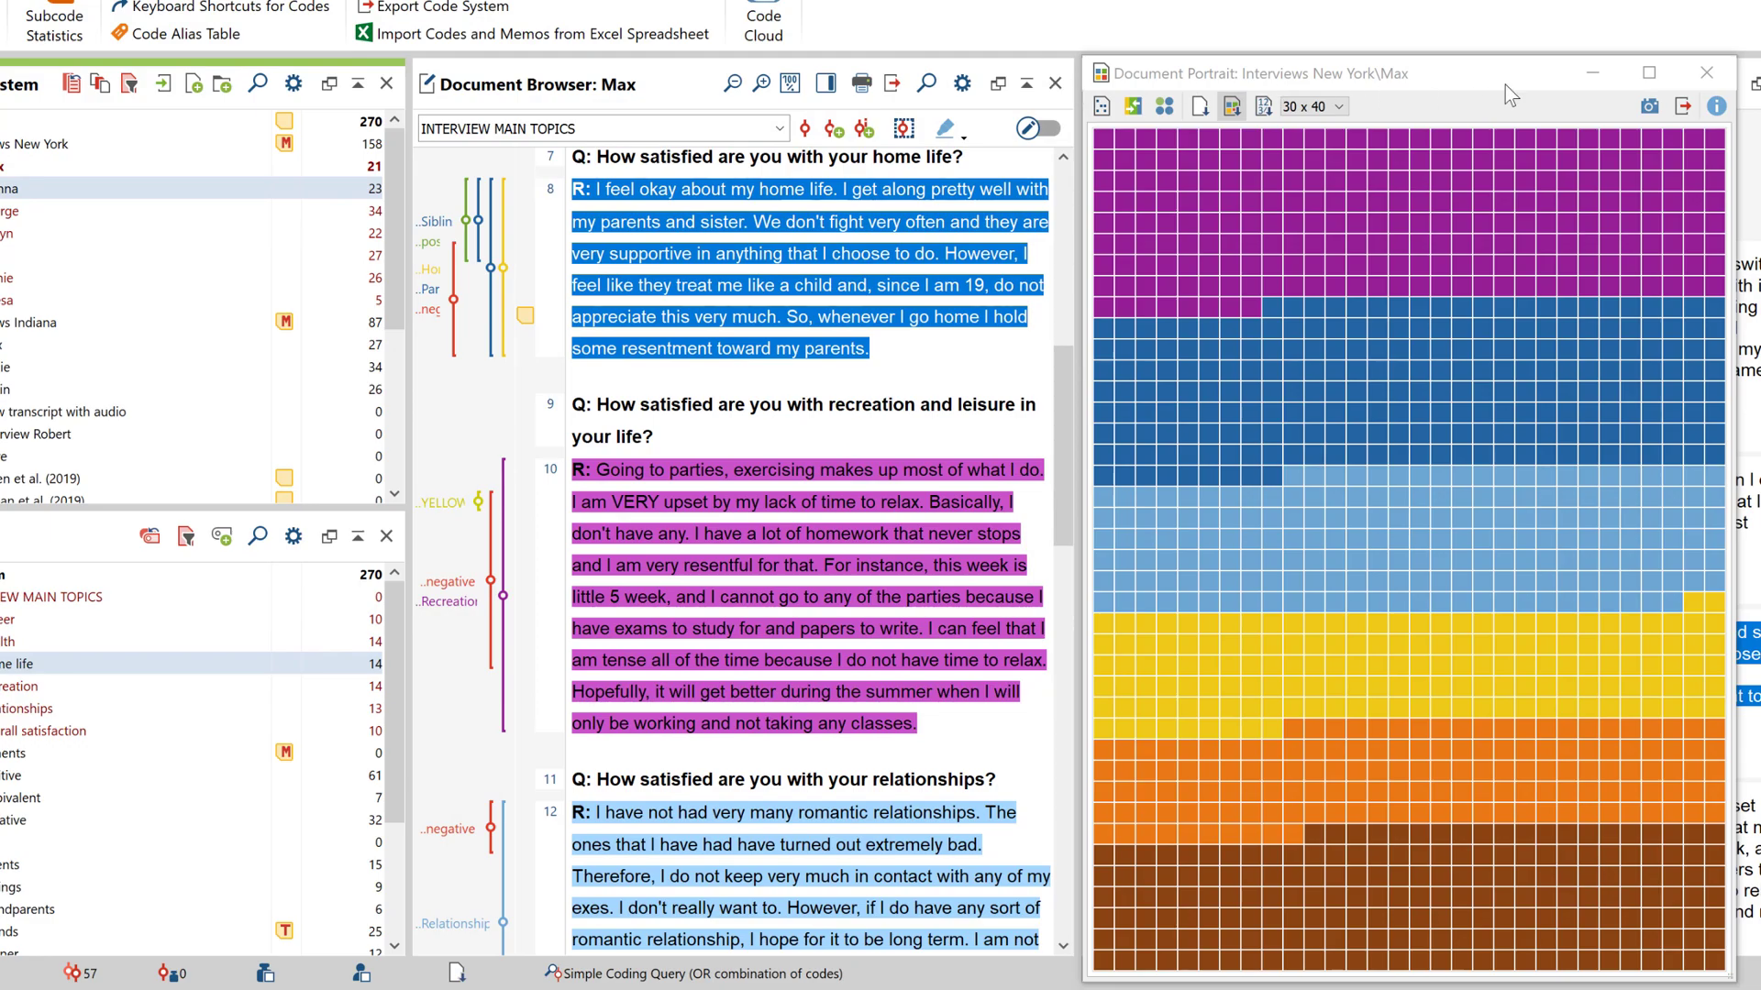
left_click(1705, 73)
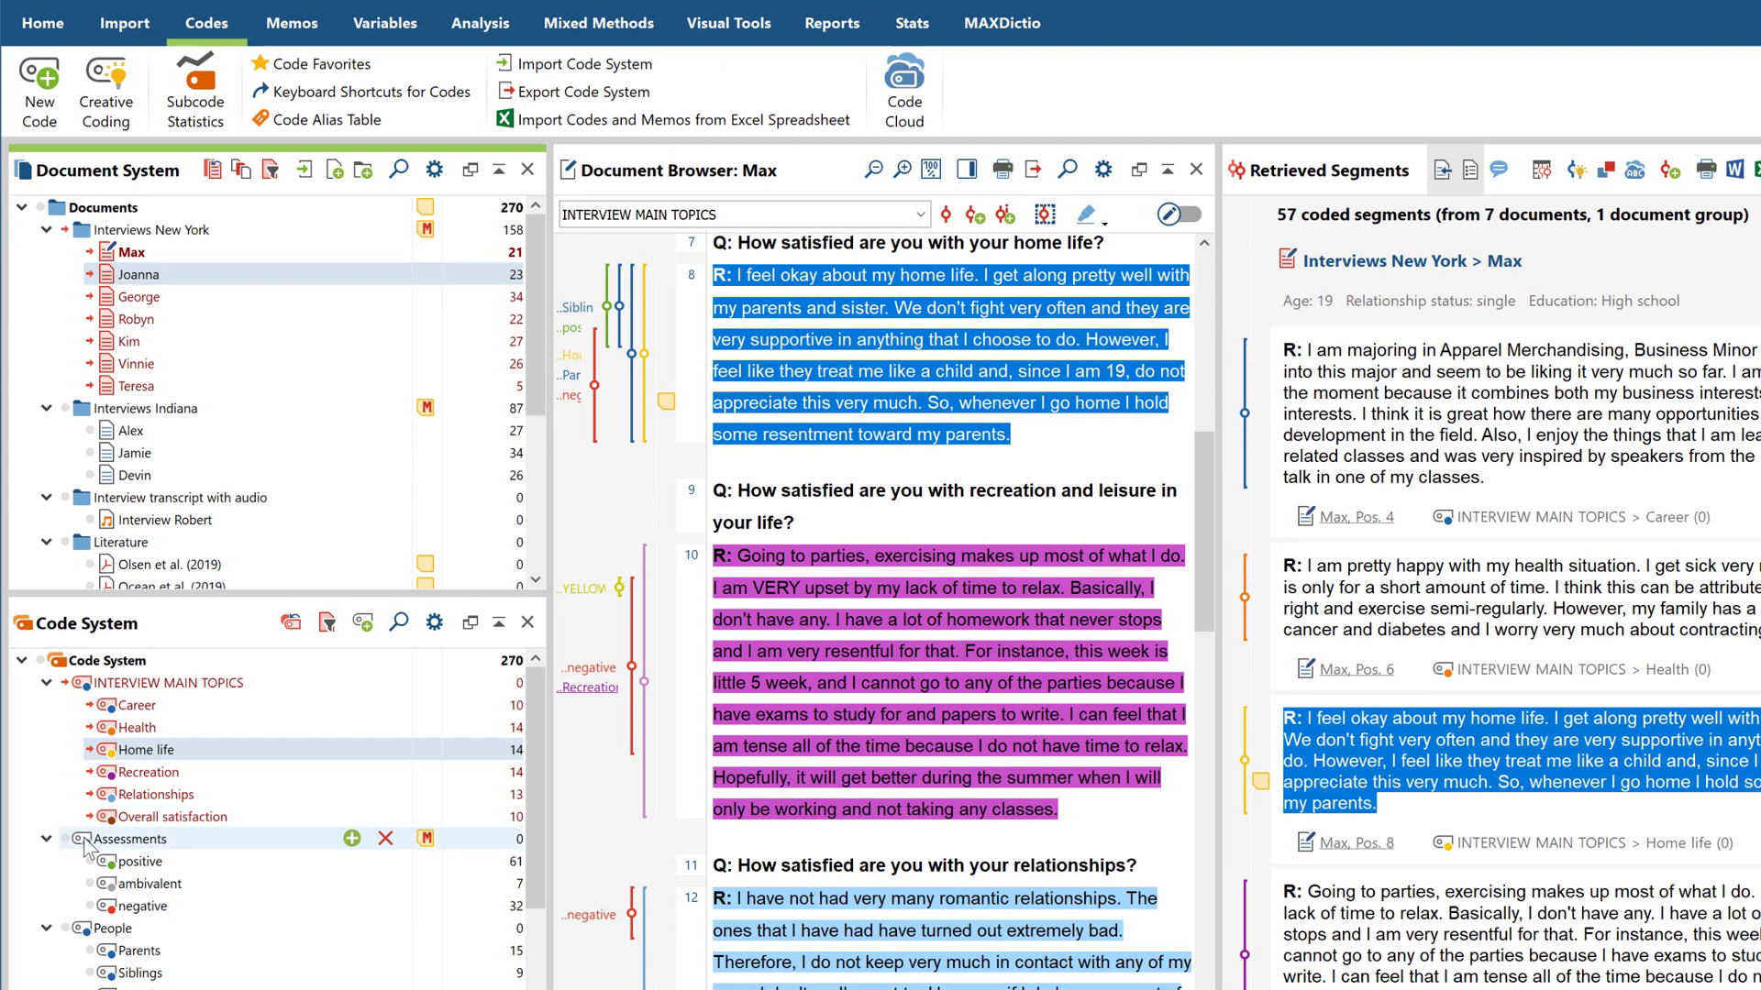
Activate the Assessments codes and draw a Codeline of Max's interview for activated codes only
left_click(85, 842)
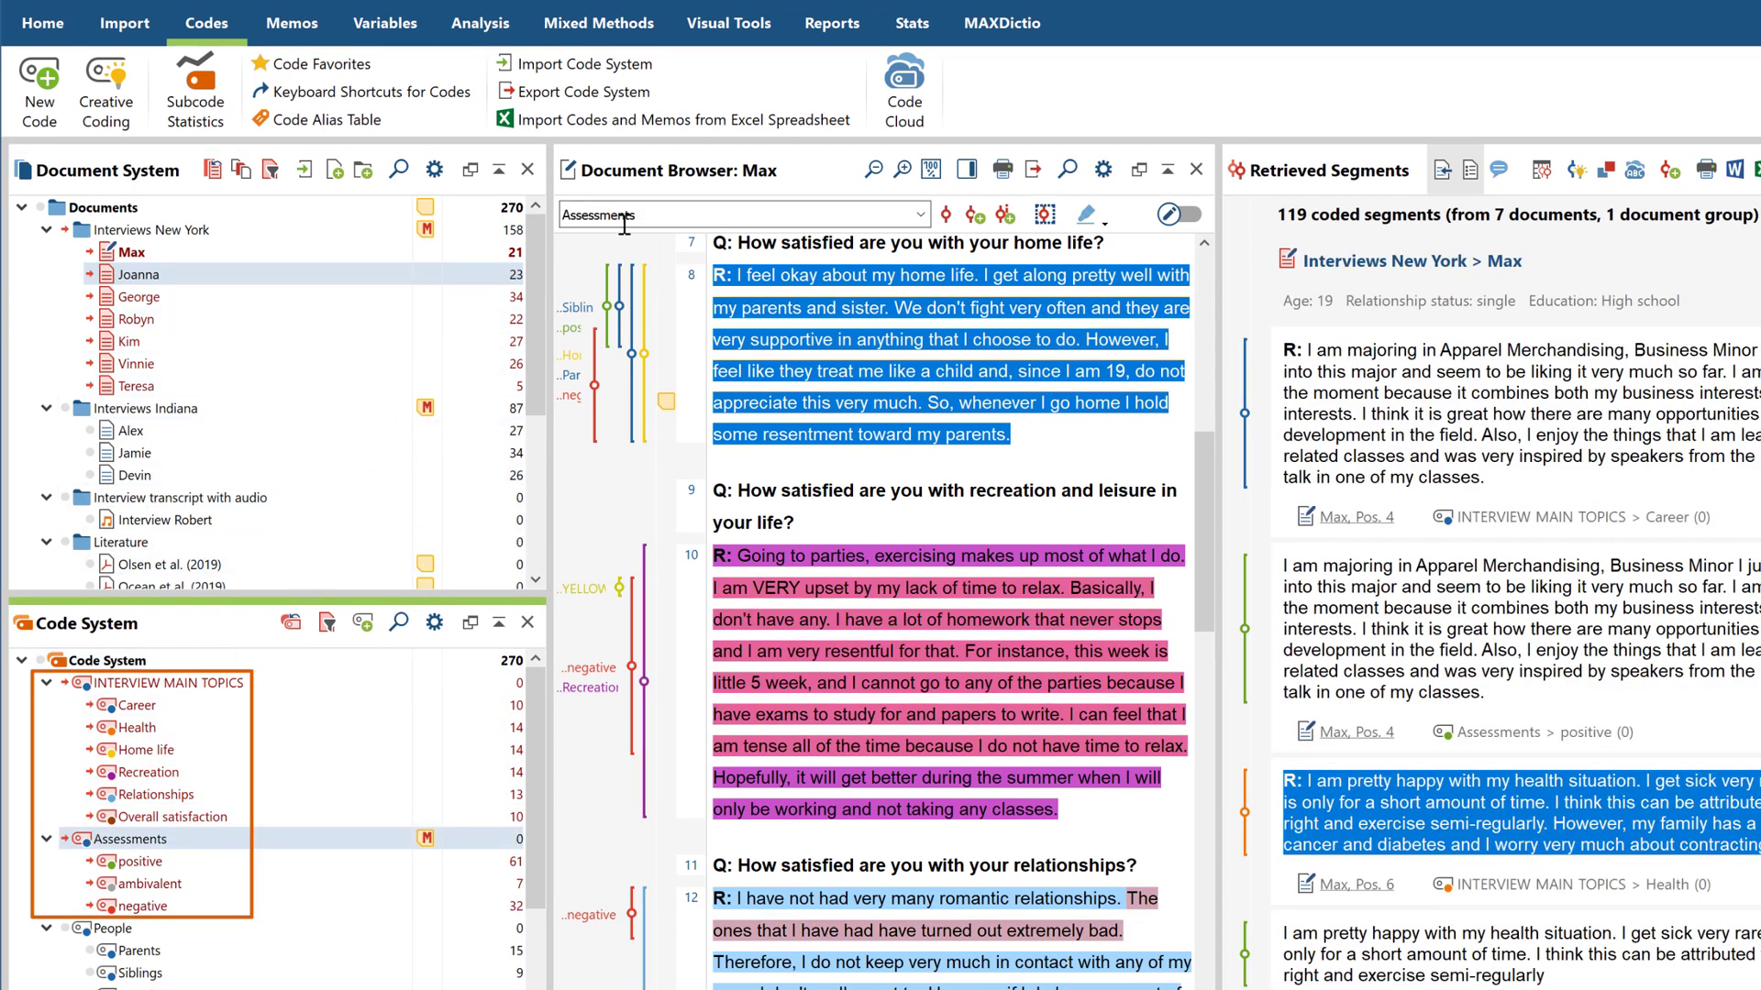
left_click(726, 28)
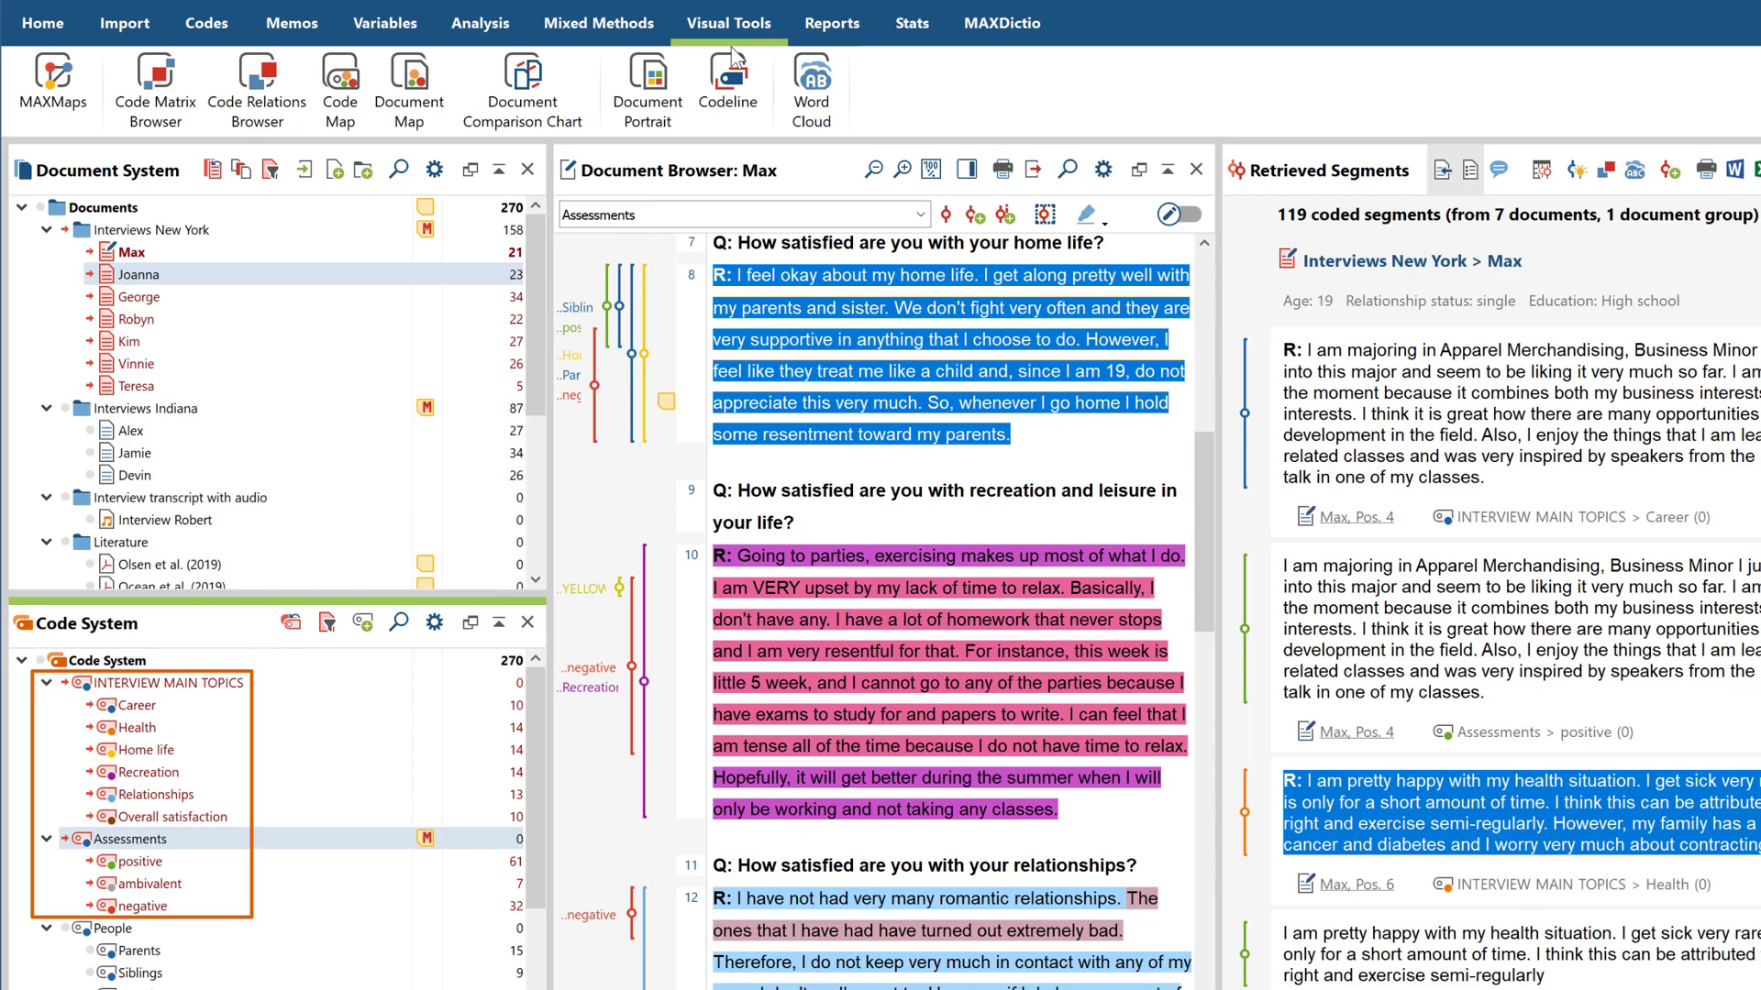
left_click(724, 102)
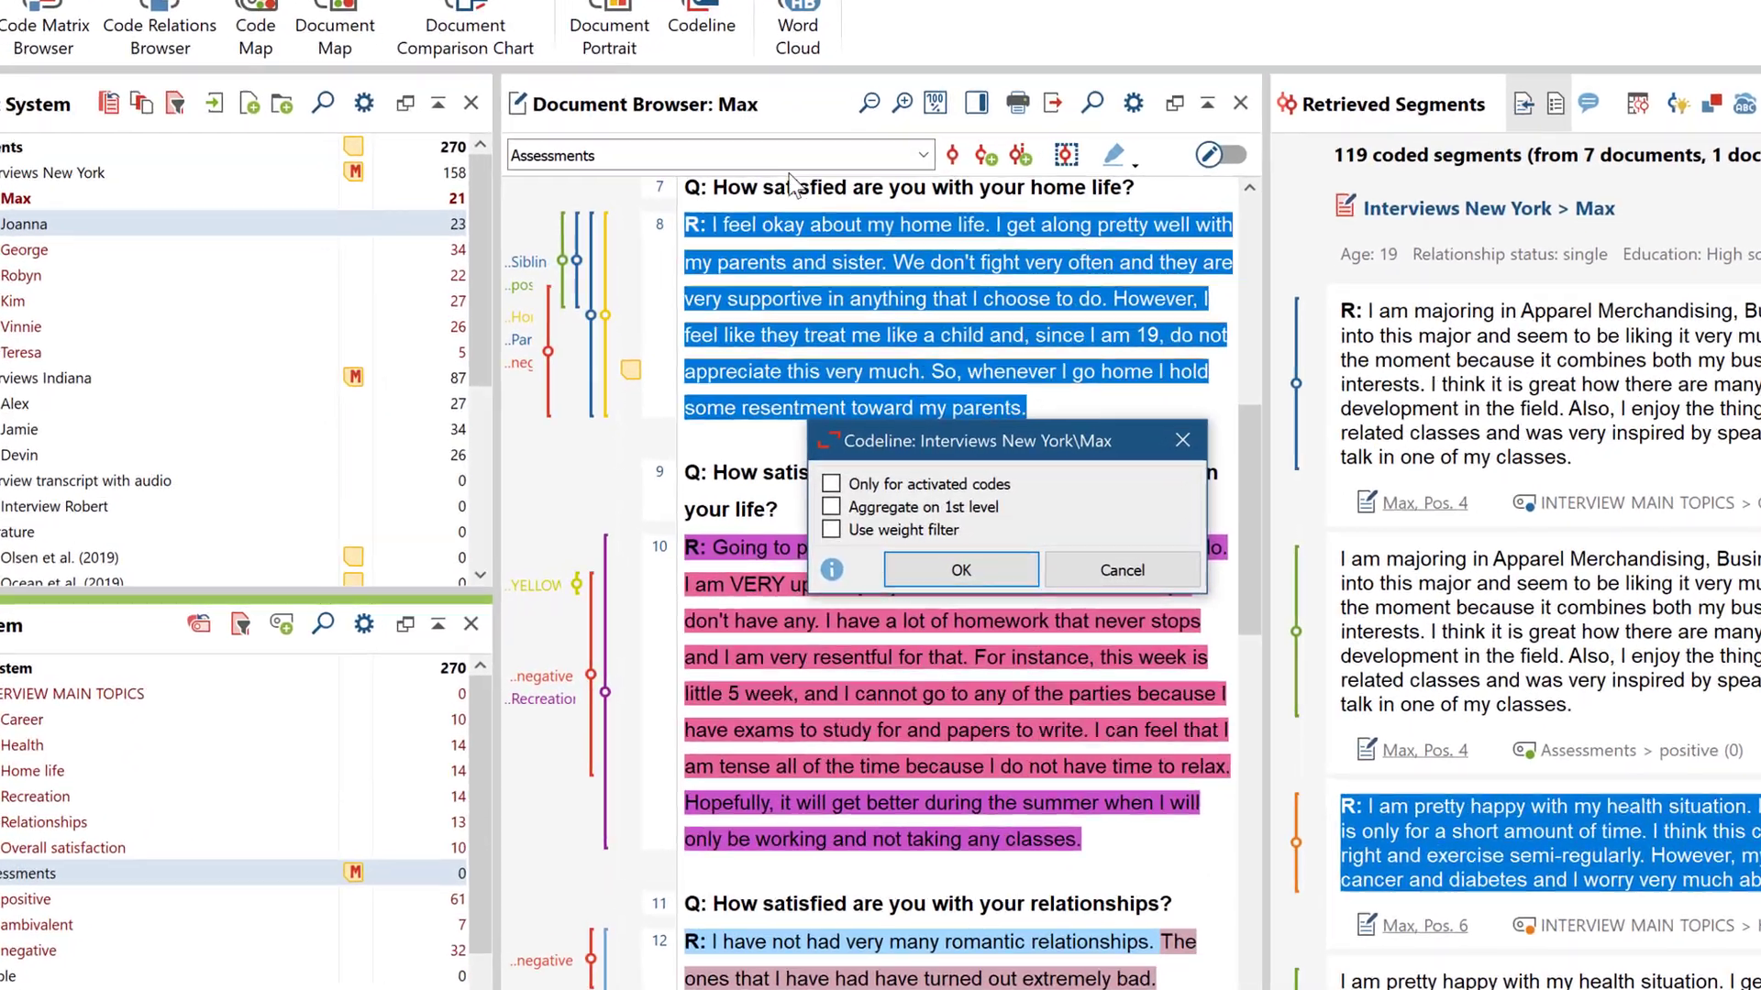
left_click(831, 484)
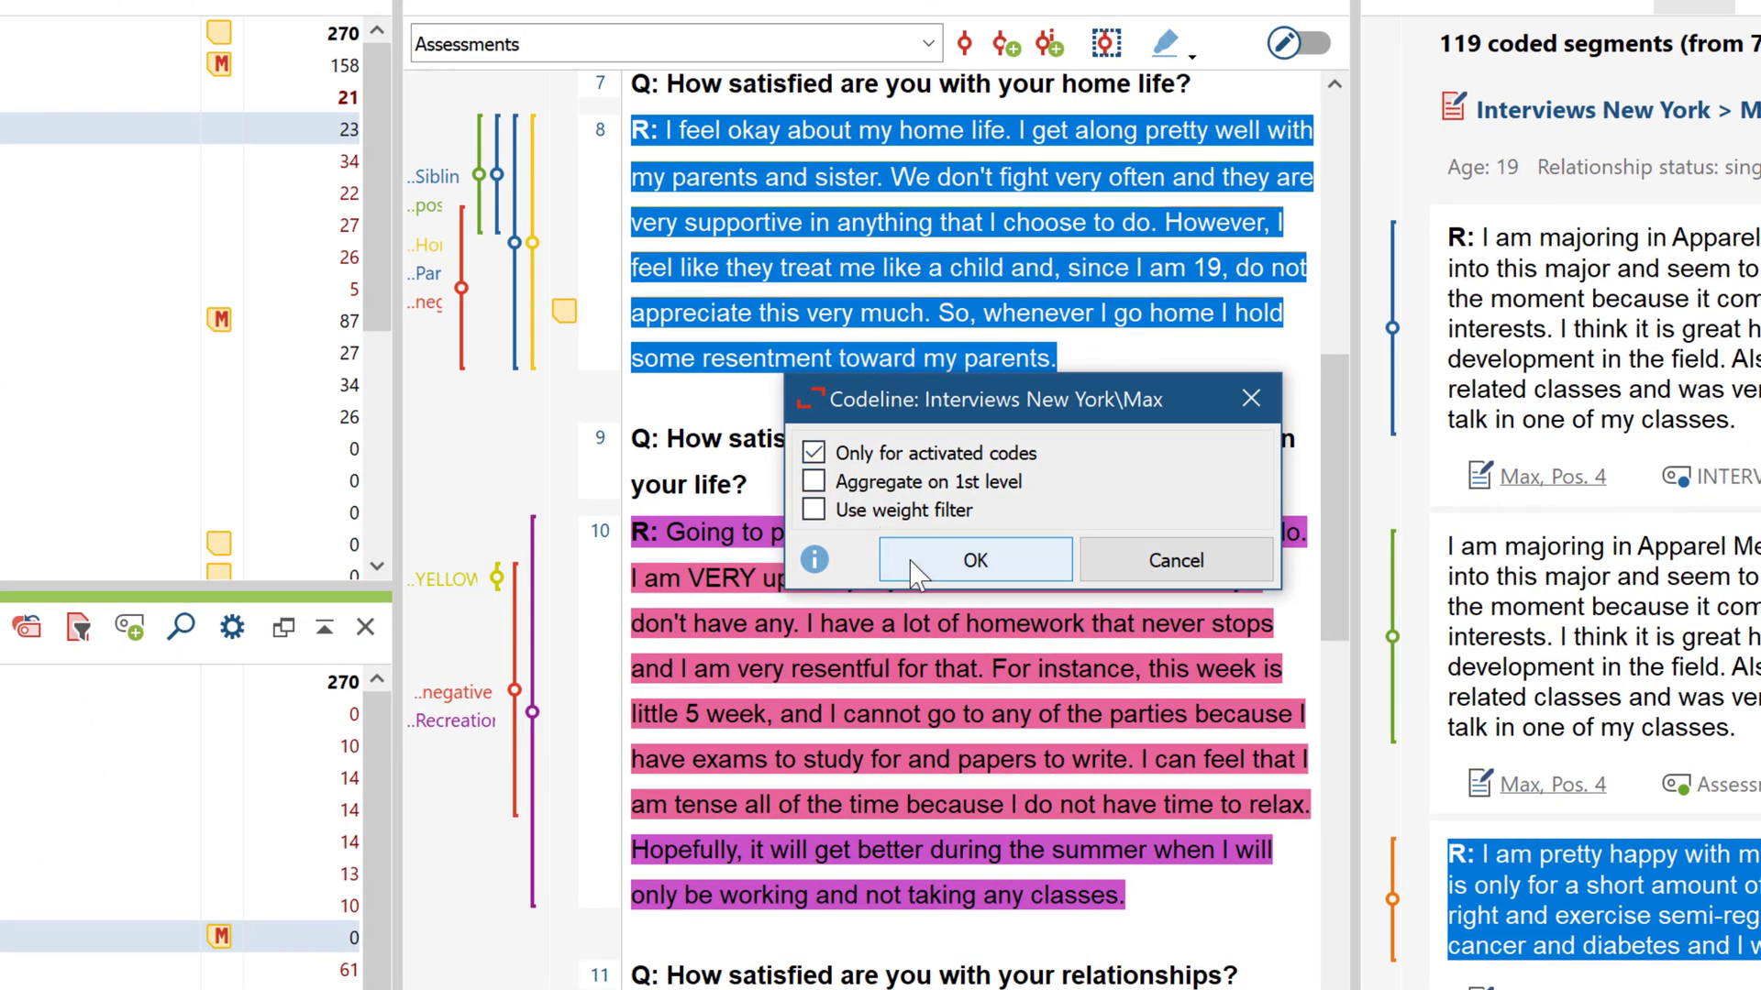
left_click(974, 560)
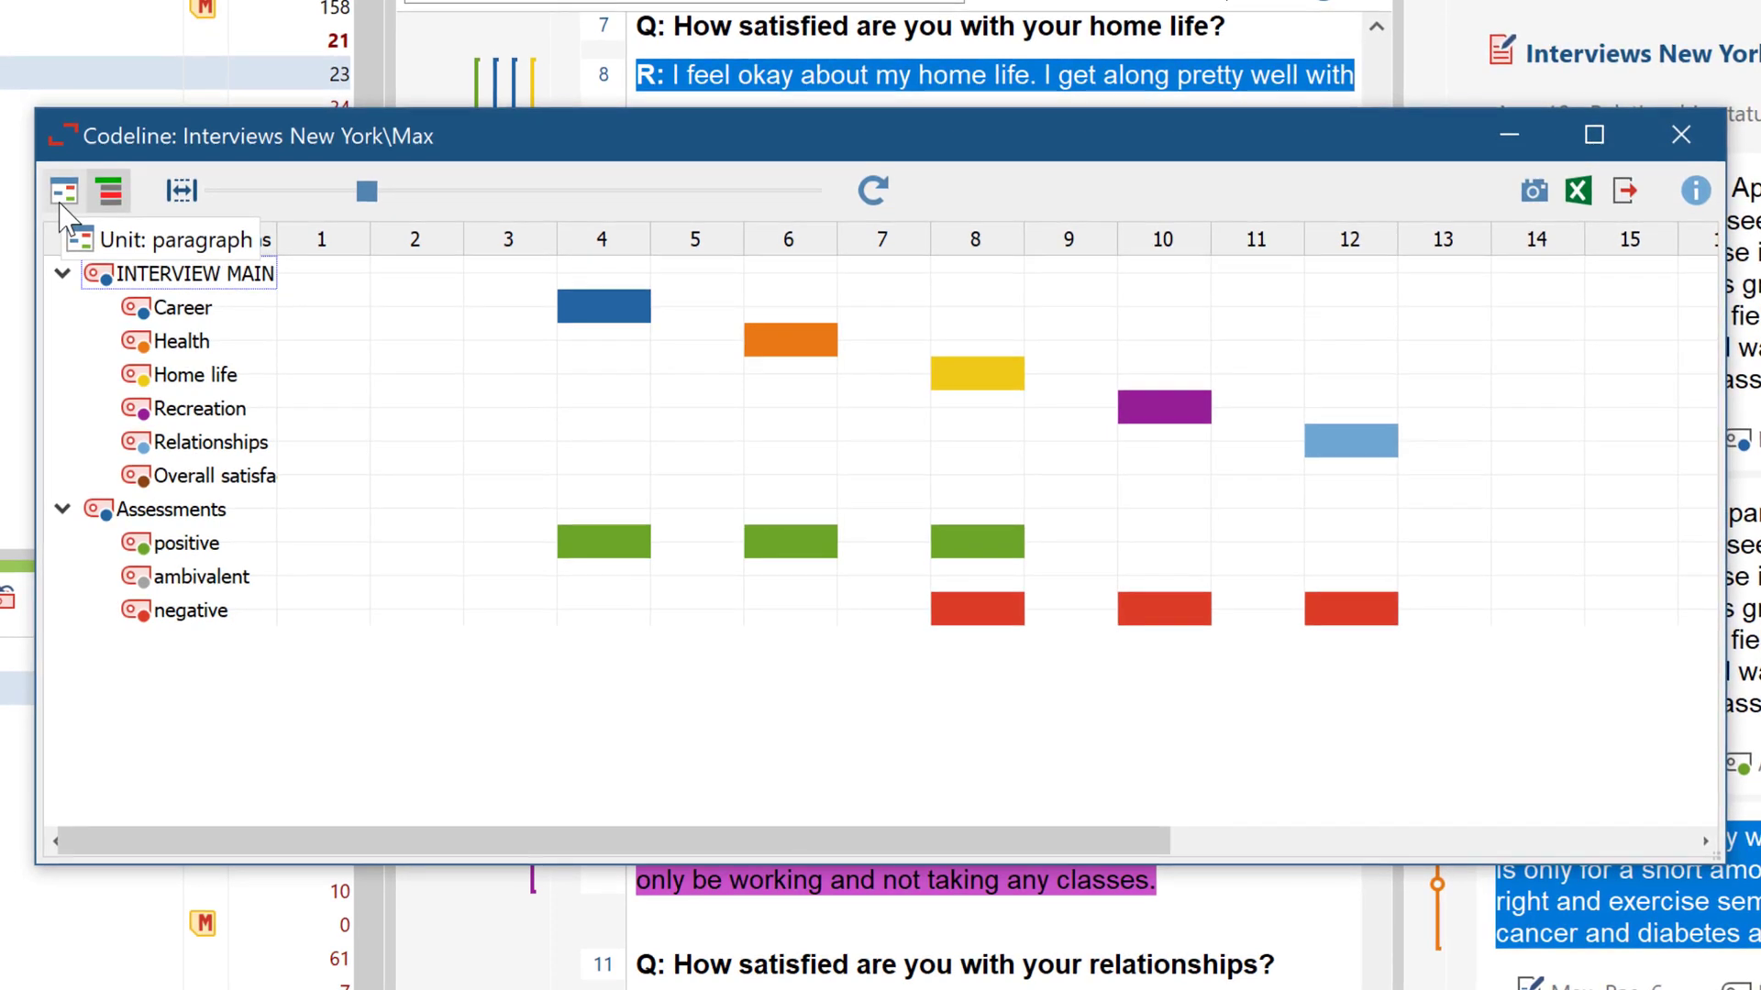
Group the Codeline paragraphs into ranges and fit the chart to the window width
left_click(61, 204)
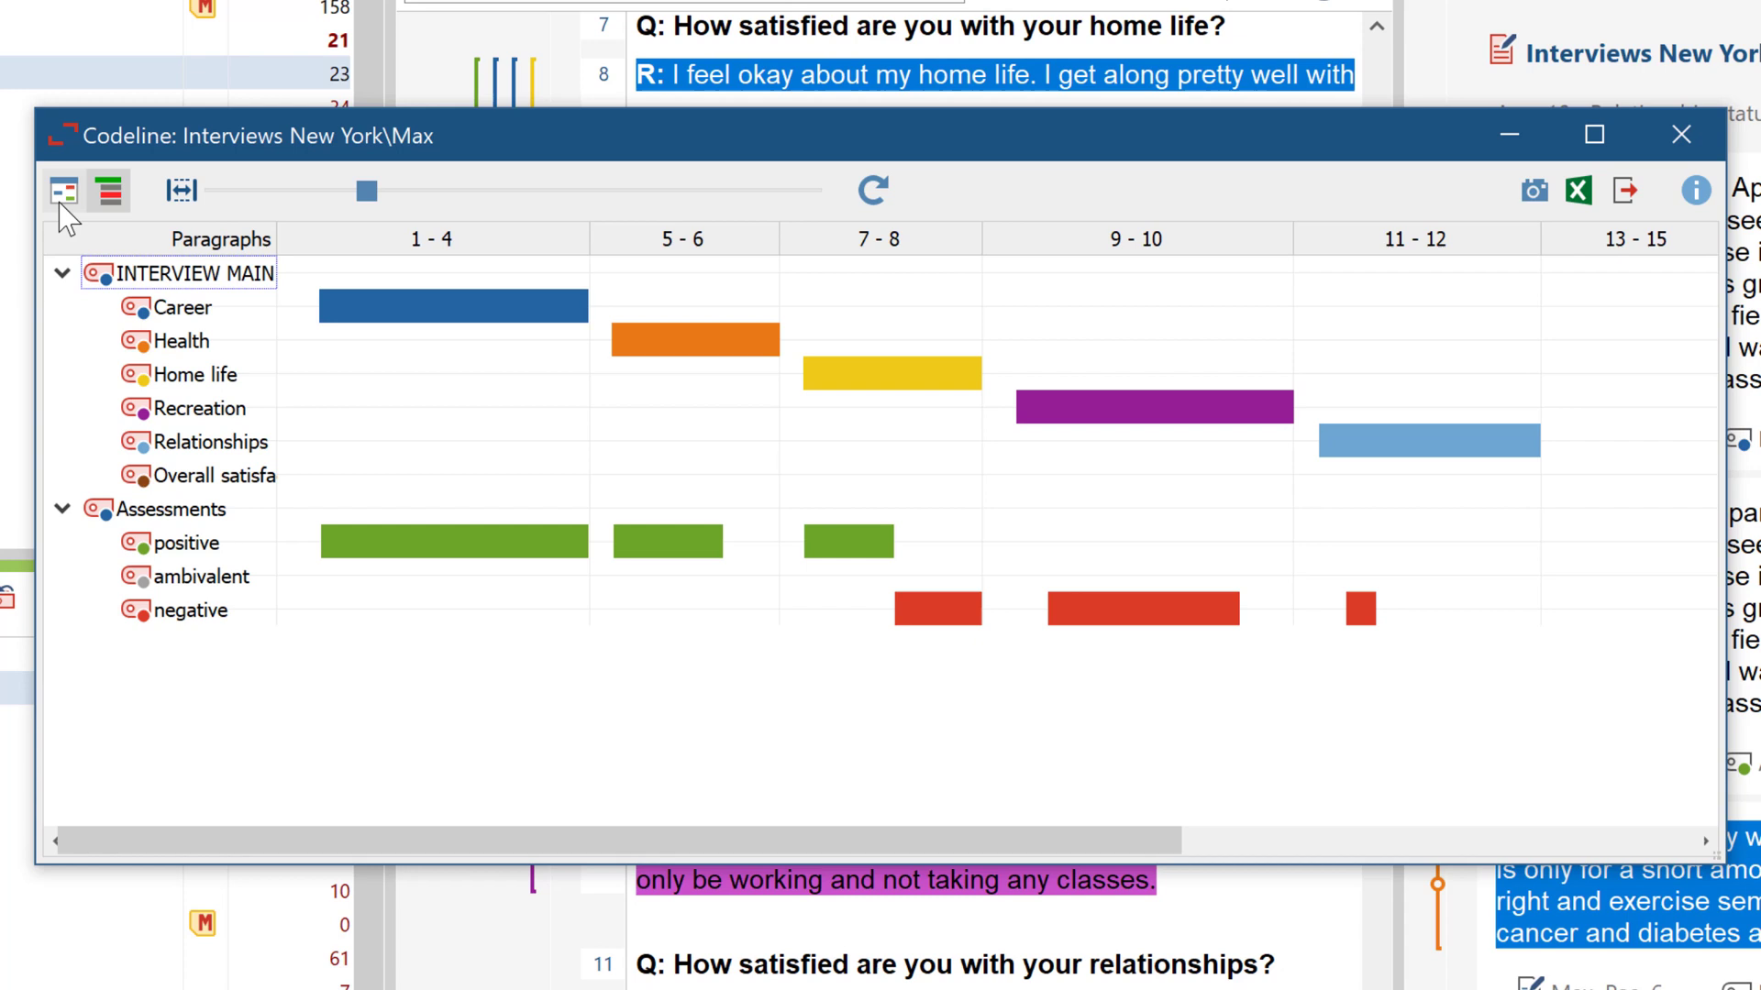
left_click(182, 192)
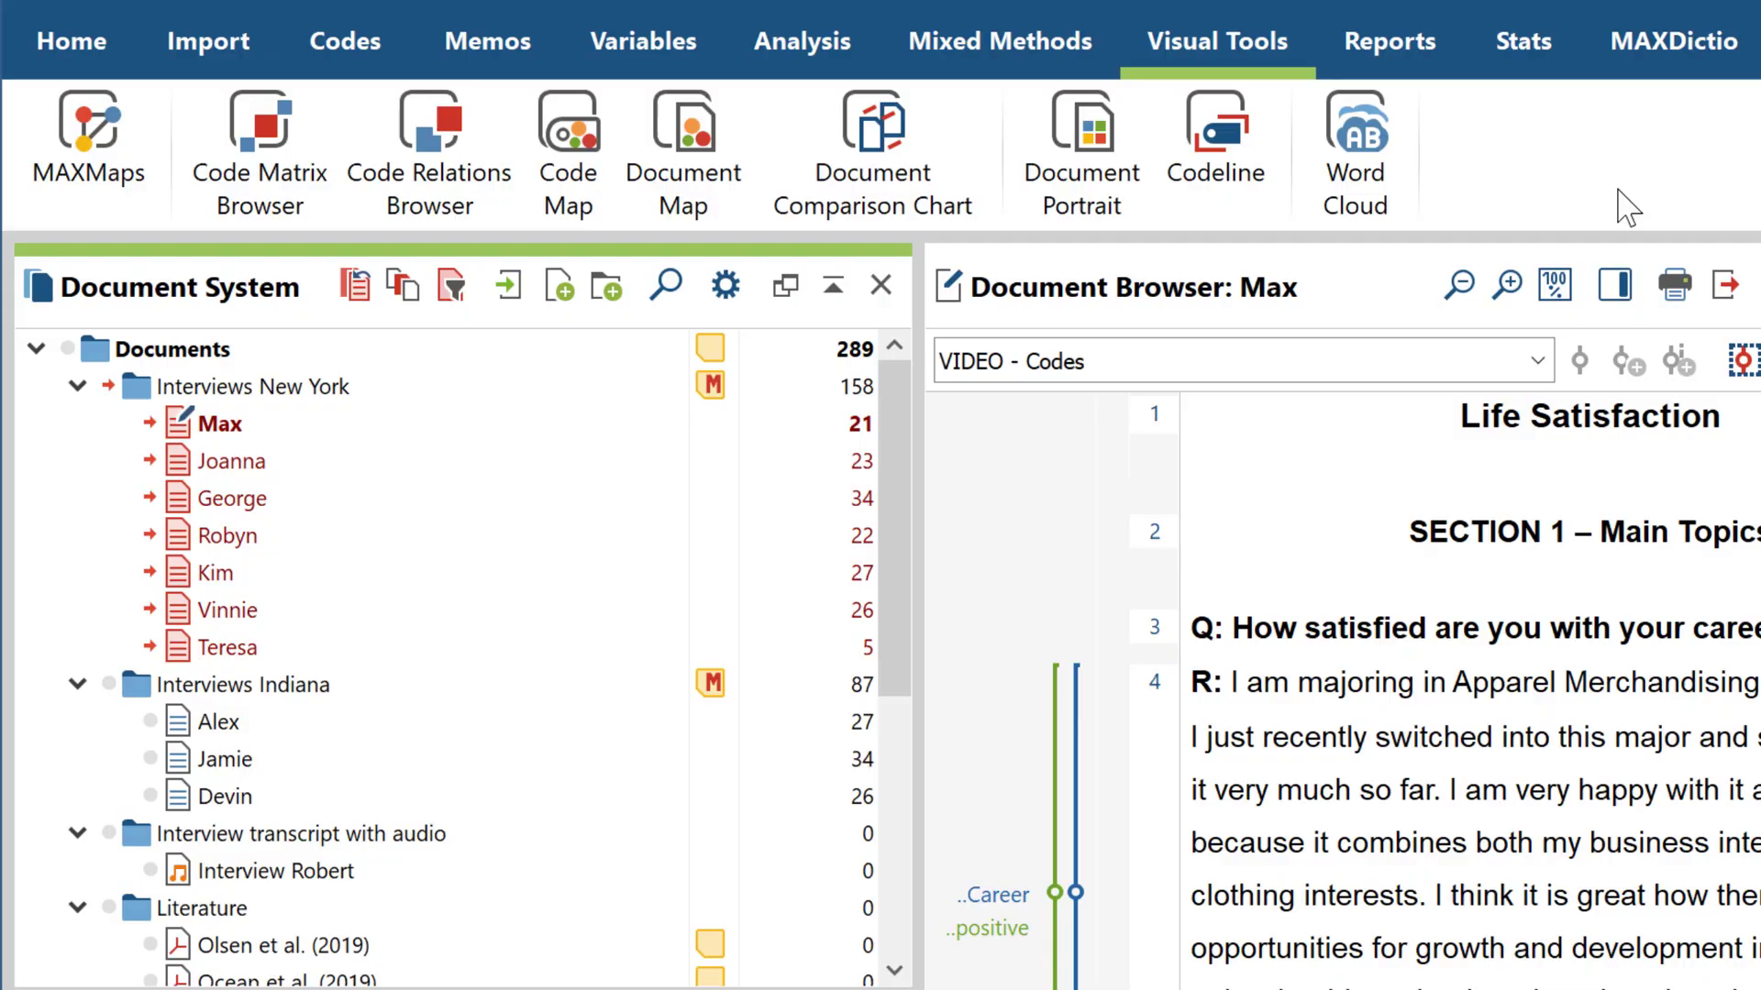
Create a Document Comparison Chart limited to activated documents and codes, then review it
left_click(903, 206)
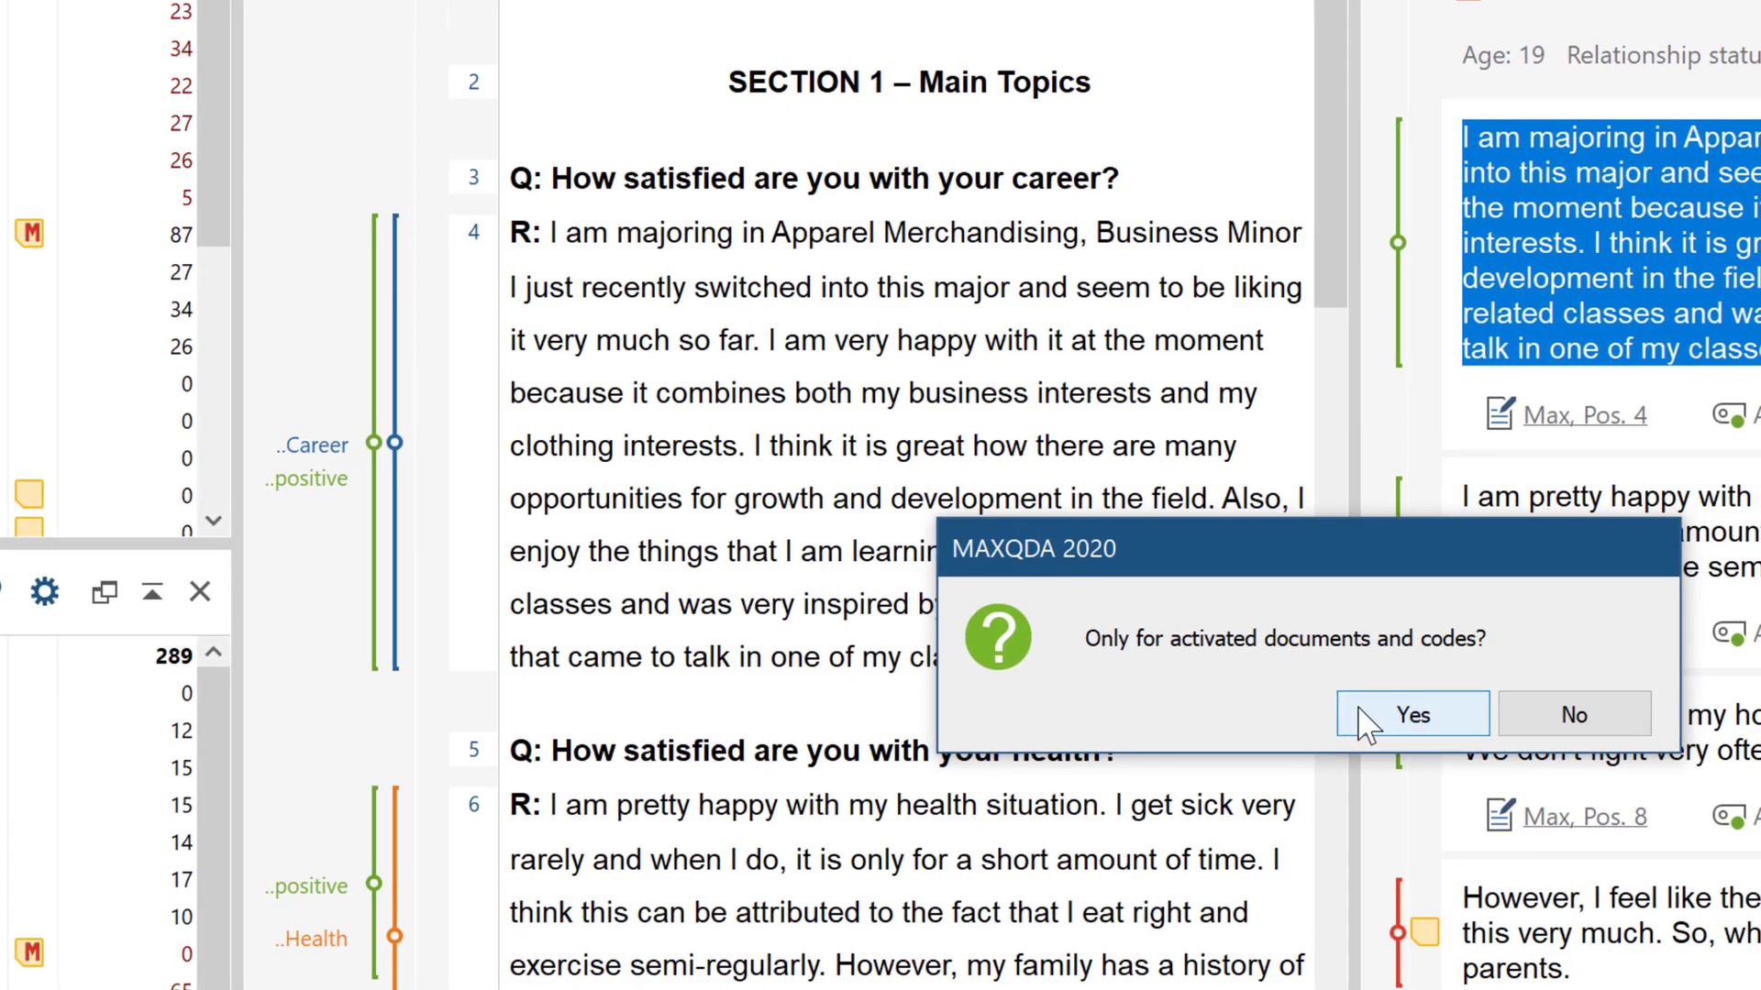
left_click(1412, 714)
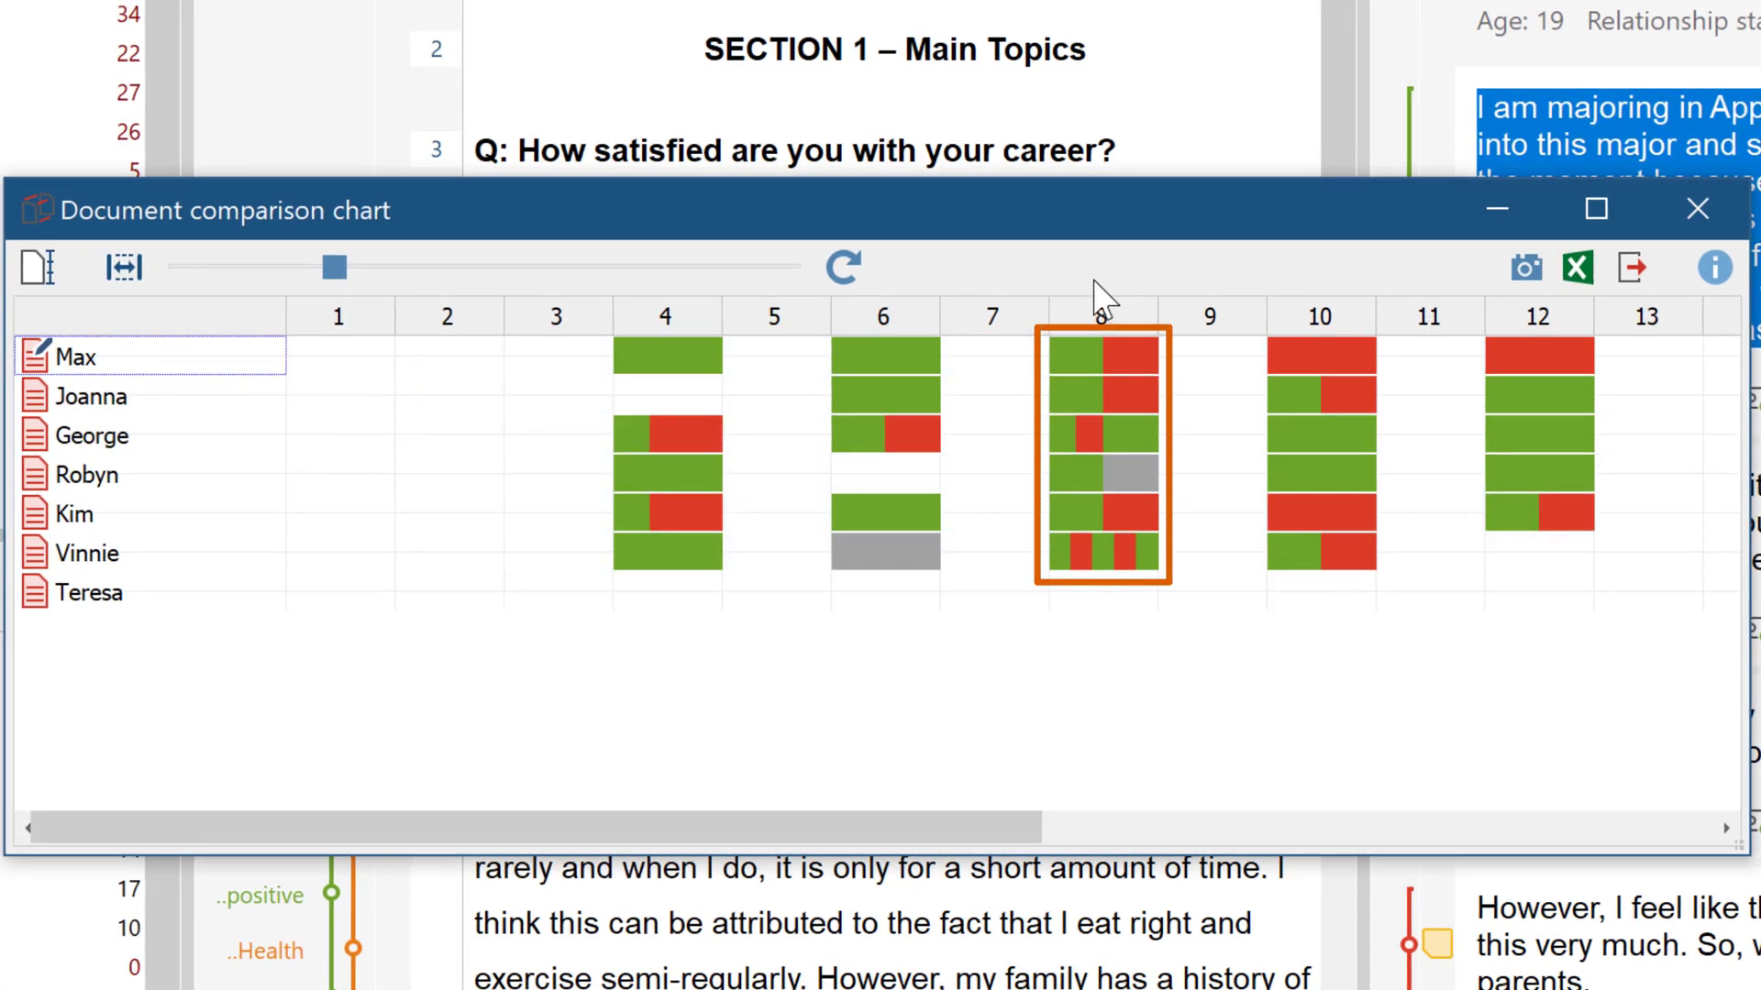
left_click_drag(992, 205, 981, 655)
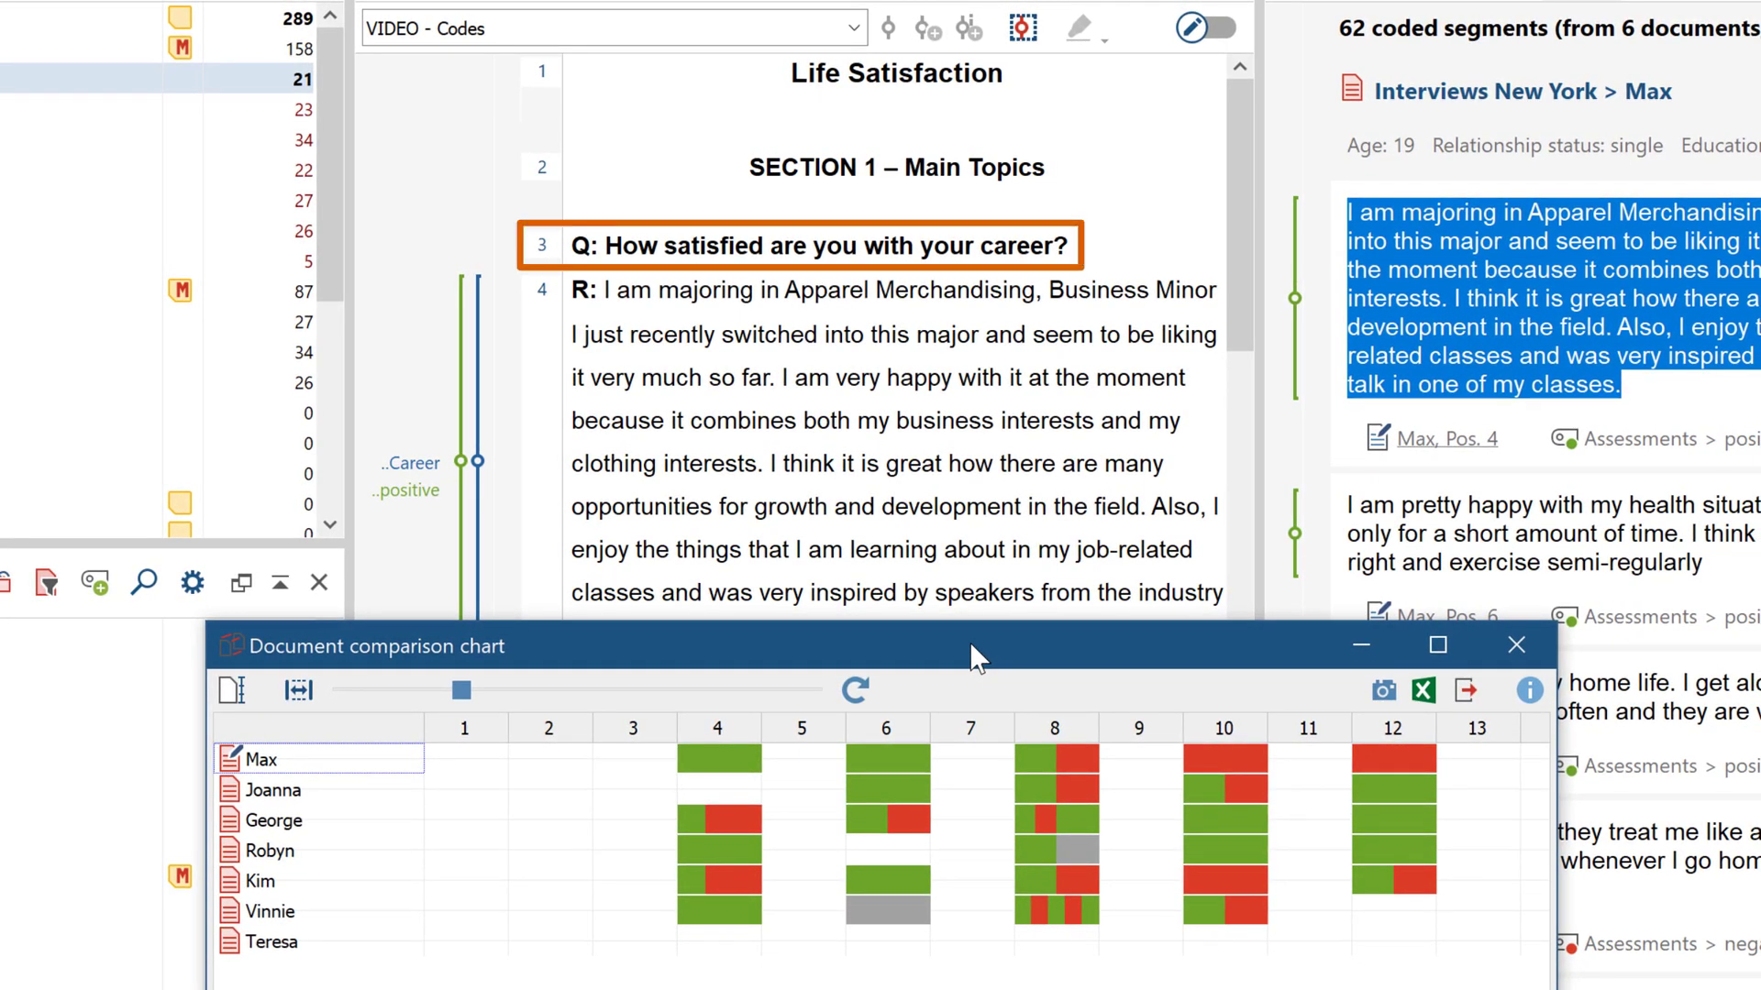
left_click_drag(1236, 321, 1241, 350)
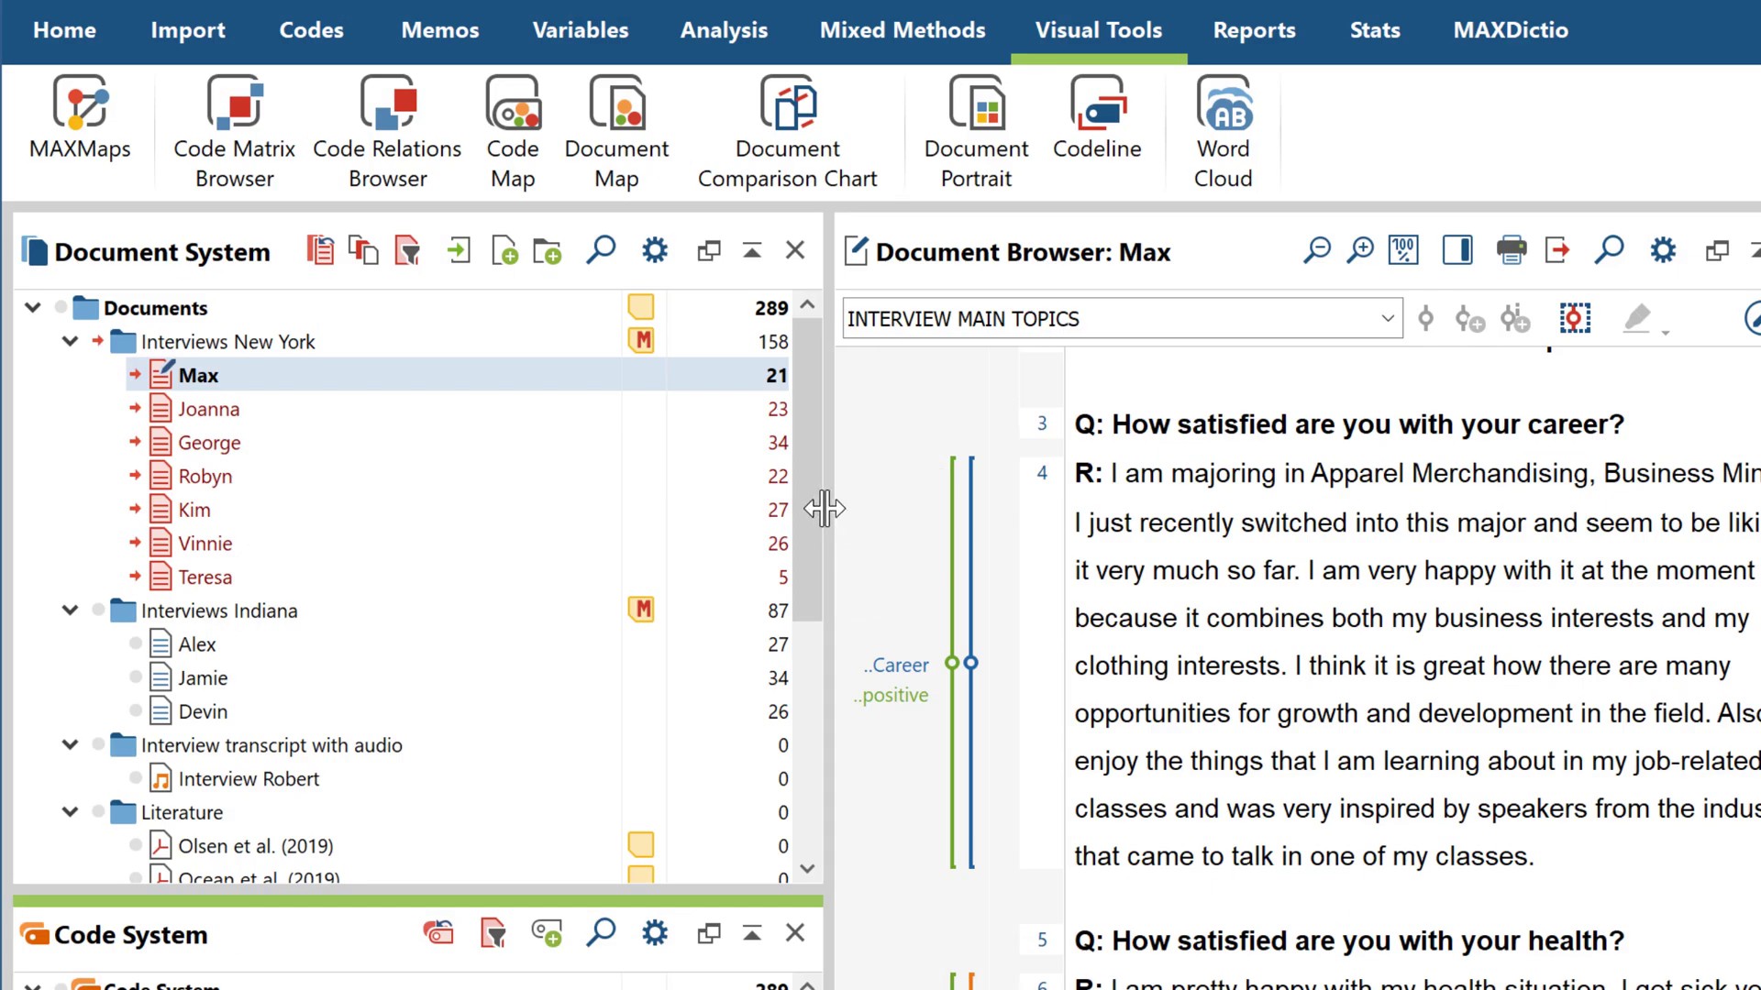
Build a Code Matrix Browser with documents as columns, only activated documents and codes
left_click(291, 189)
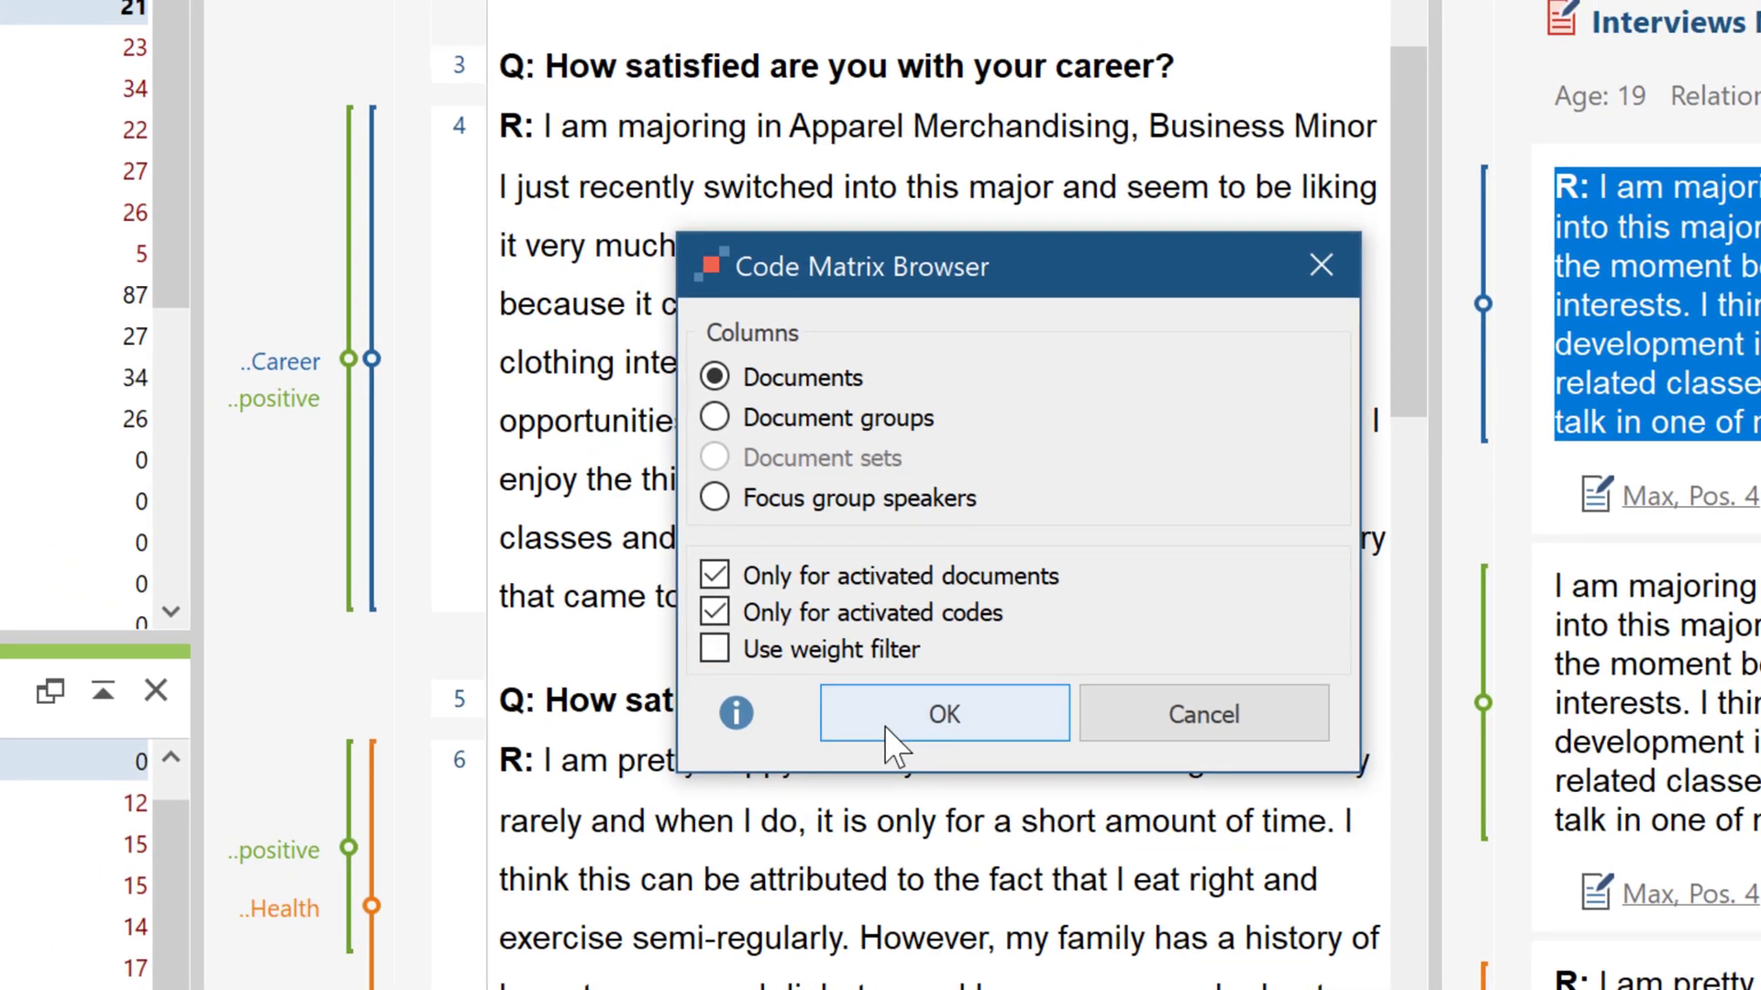
left_click(885, 728)
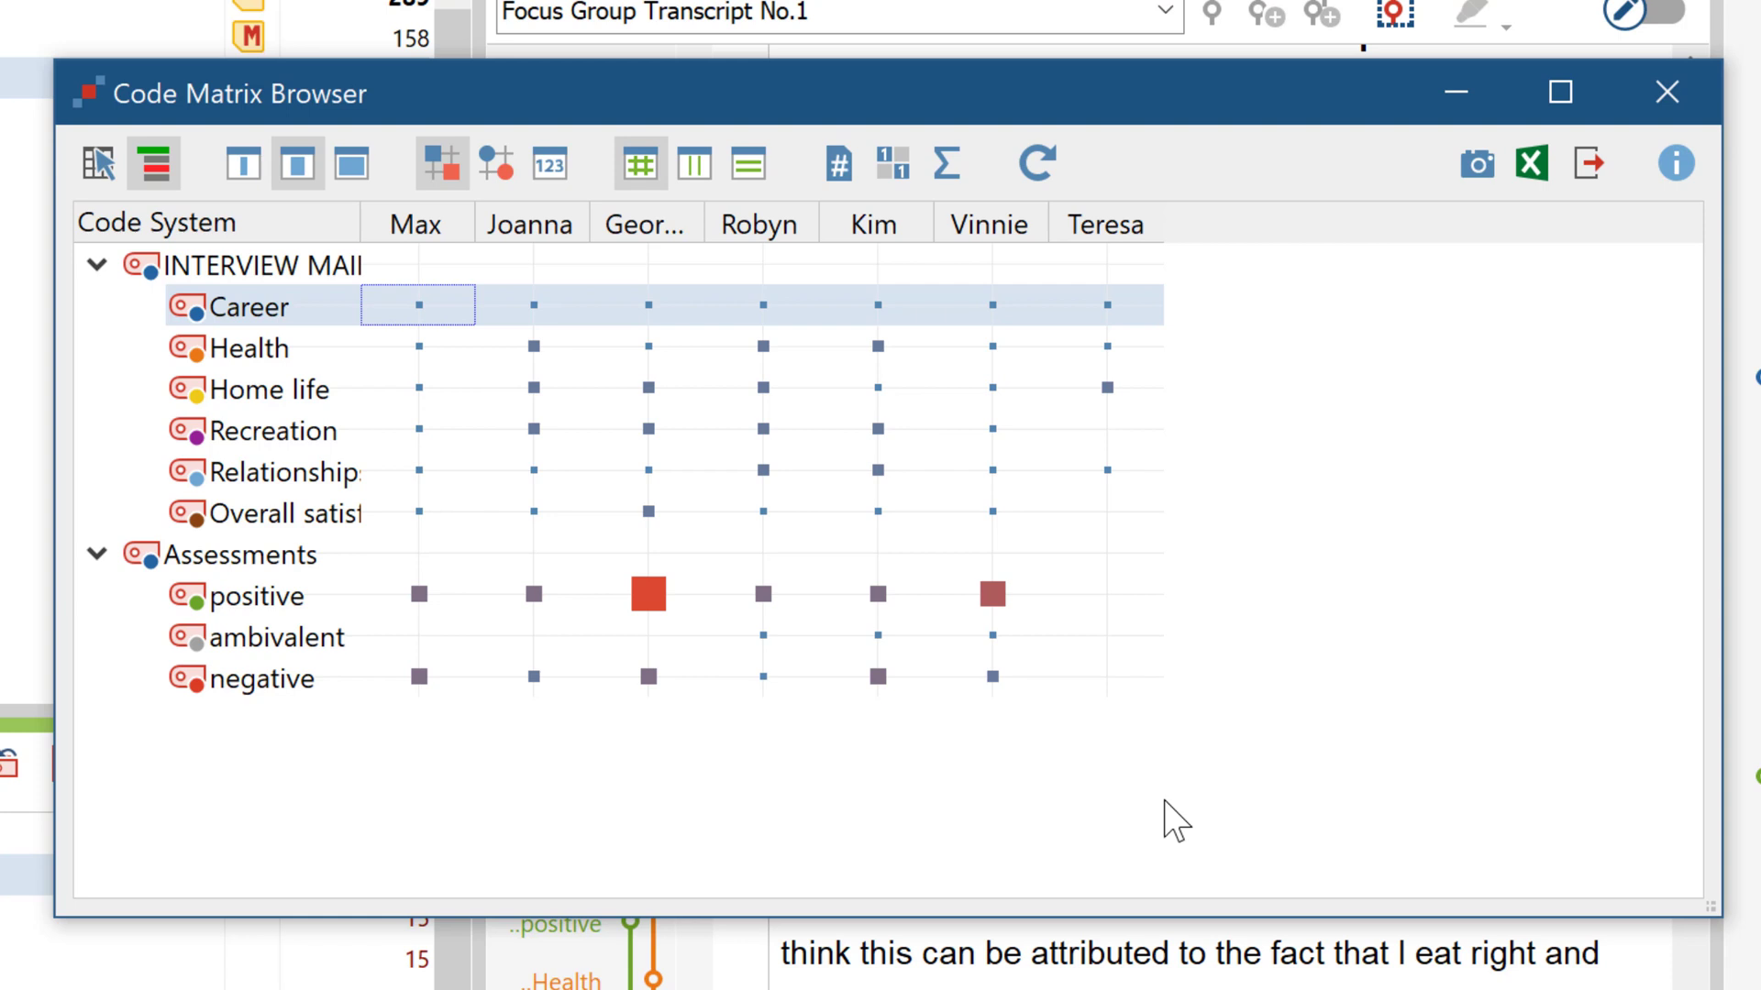
Toggle numbers and symbols, scale symbols per column then row, add SUM totals, and binarize the matrix
left_click(550, 165)
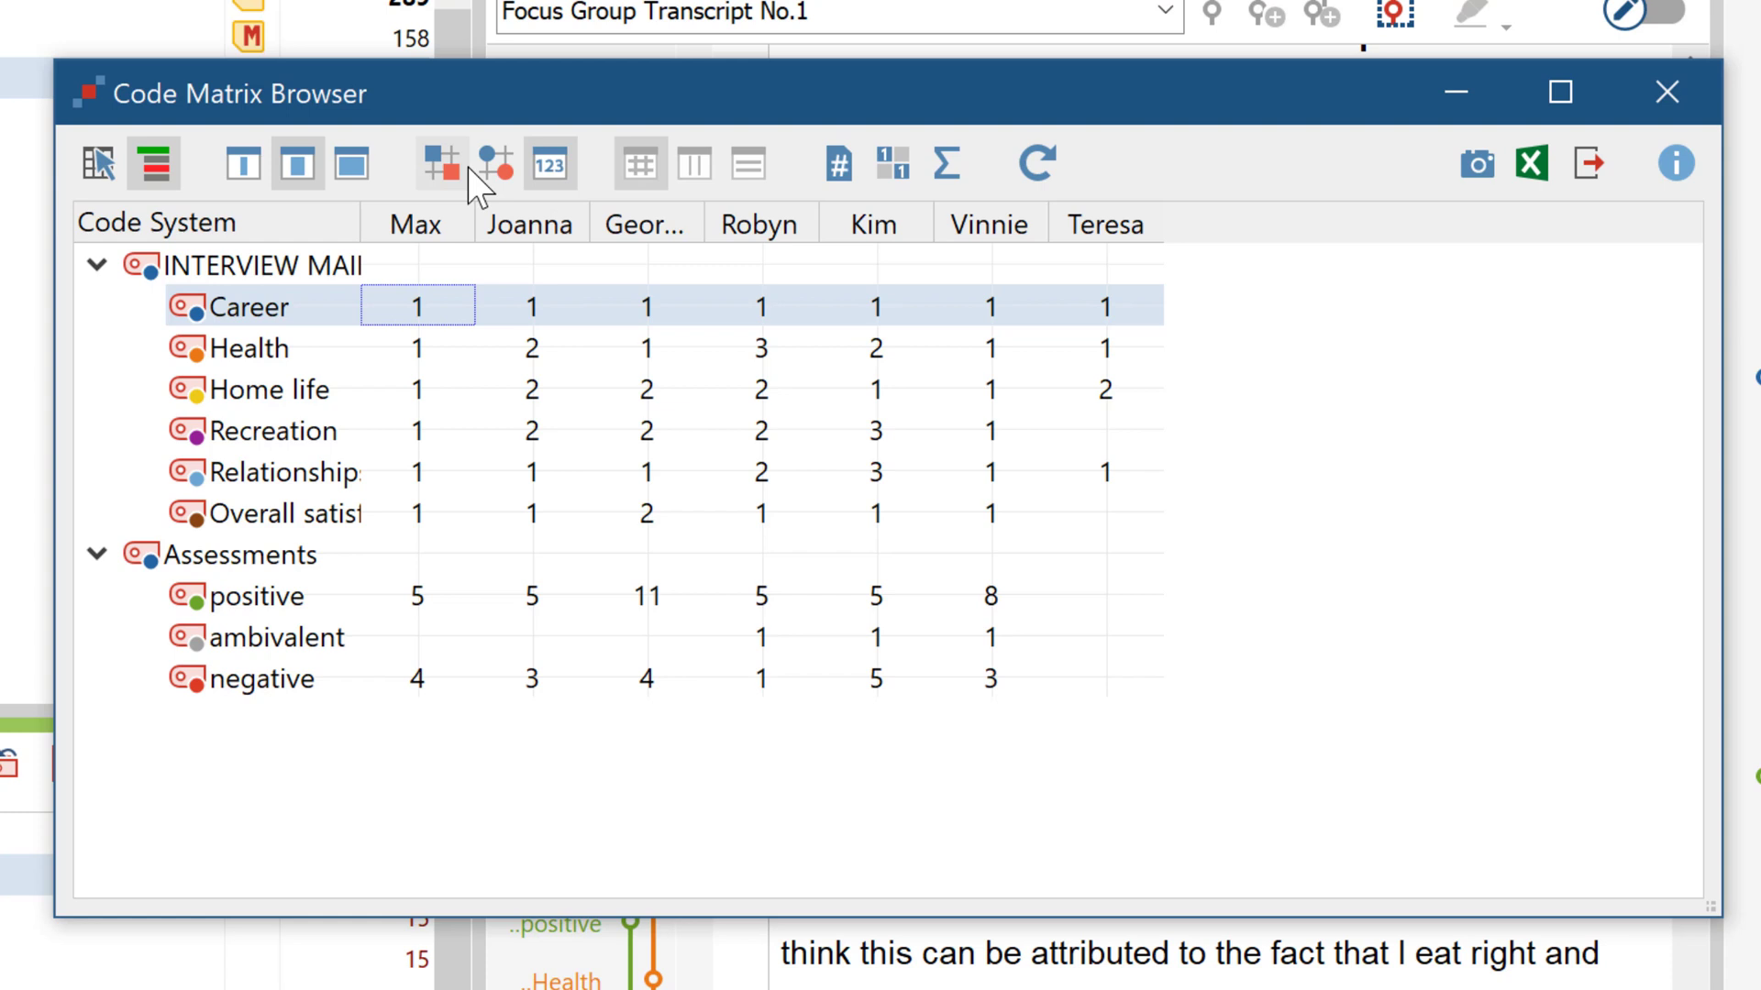
left_click(441, 175)
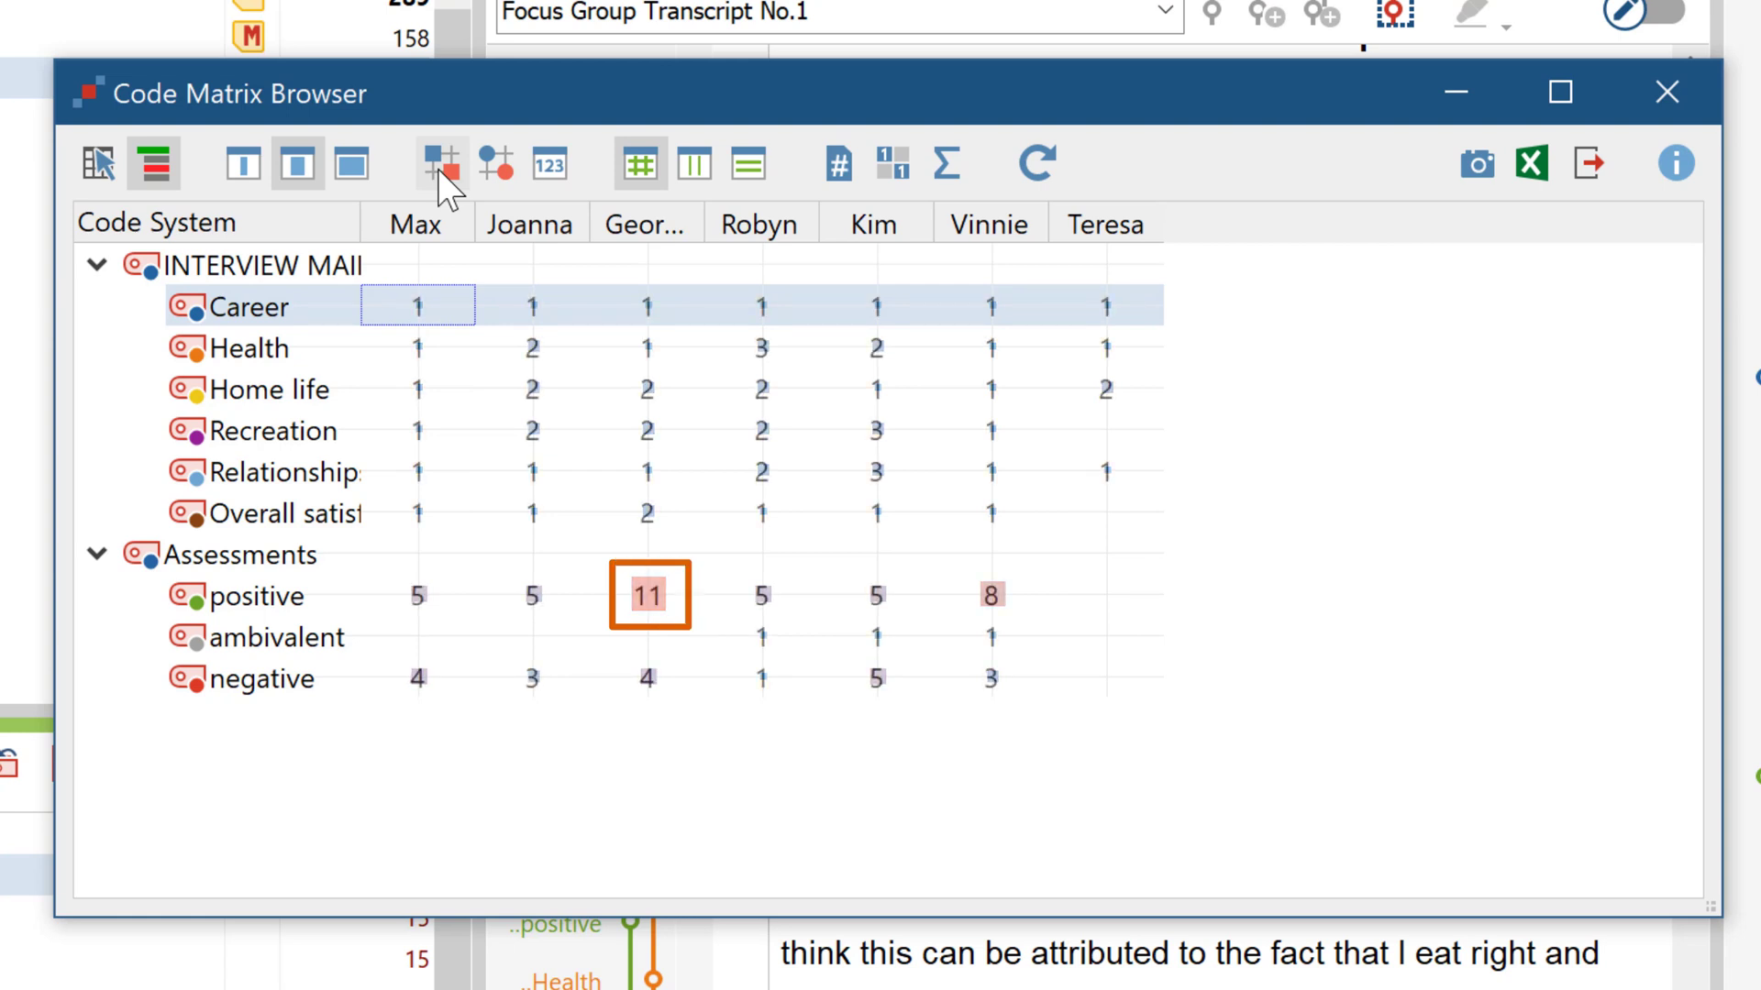
left_click(441, 165)
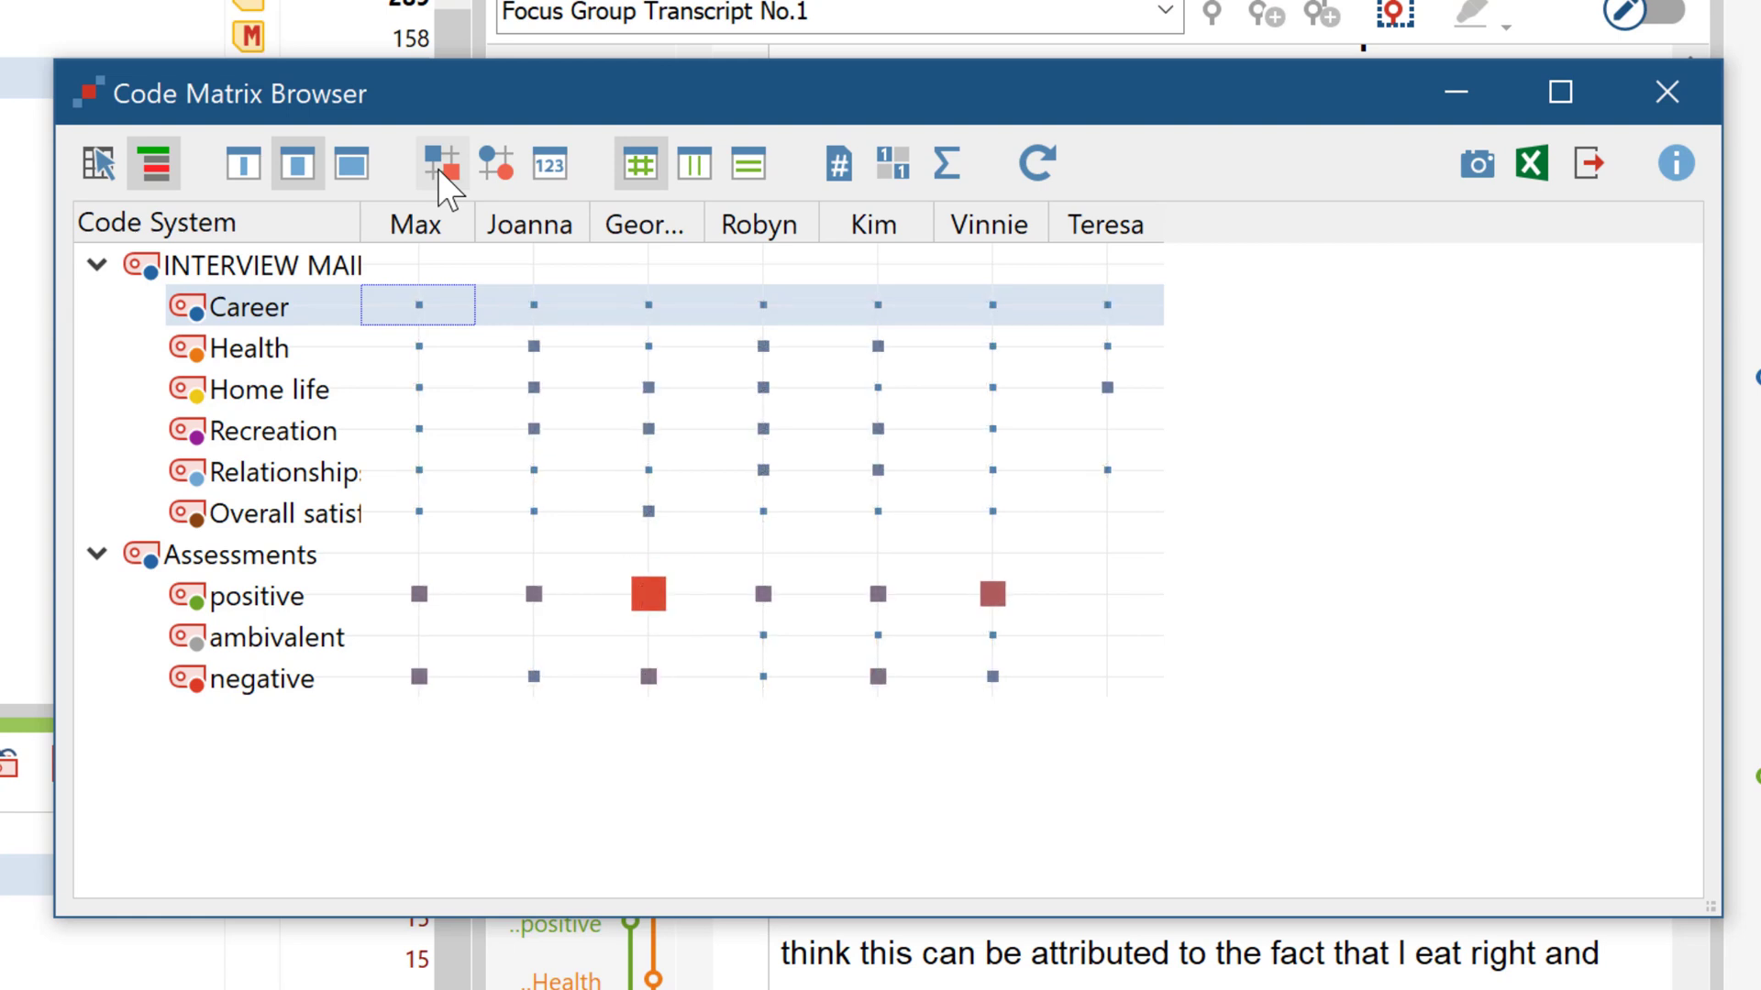
left_click(695, 165)
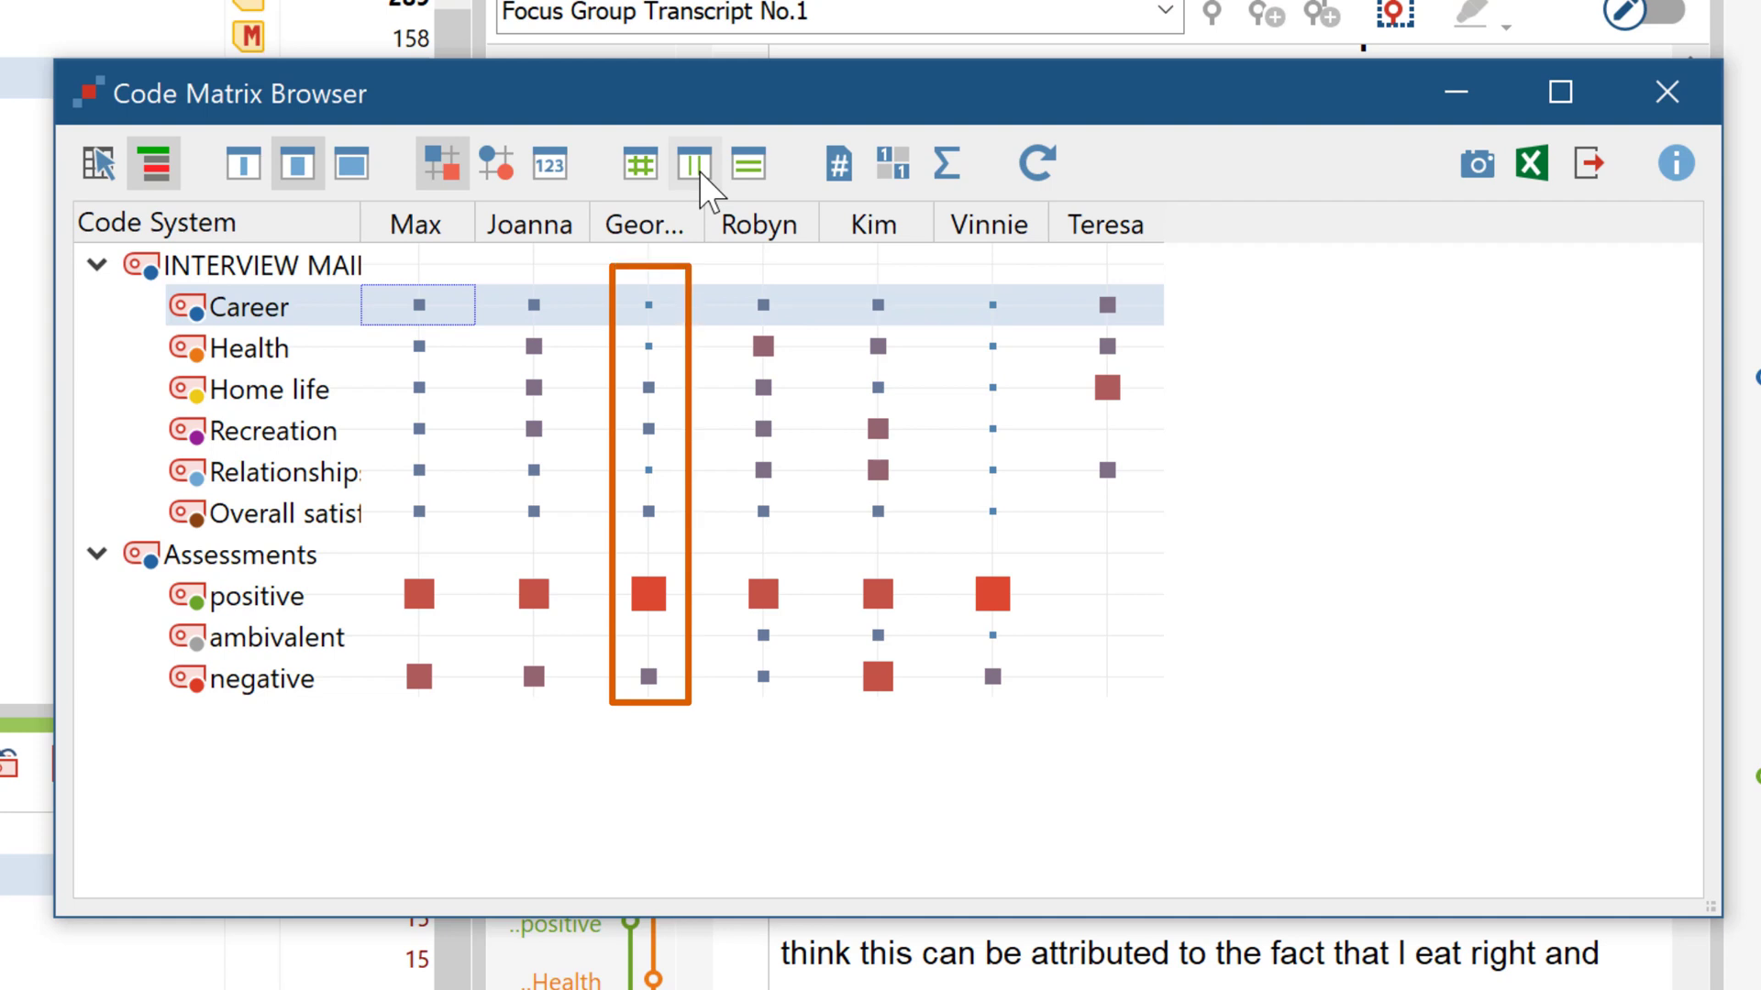
left_click(748, 165)
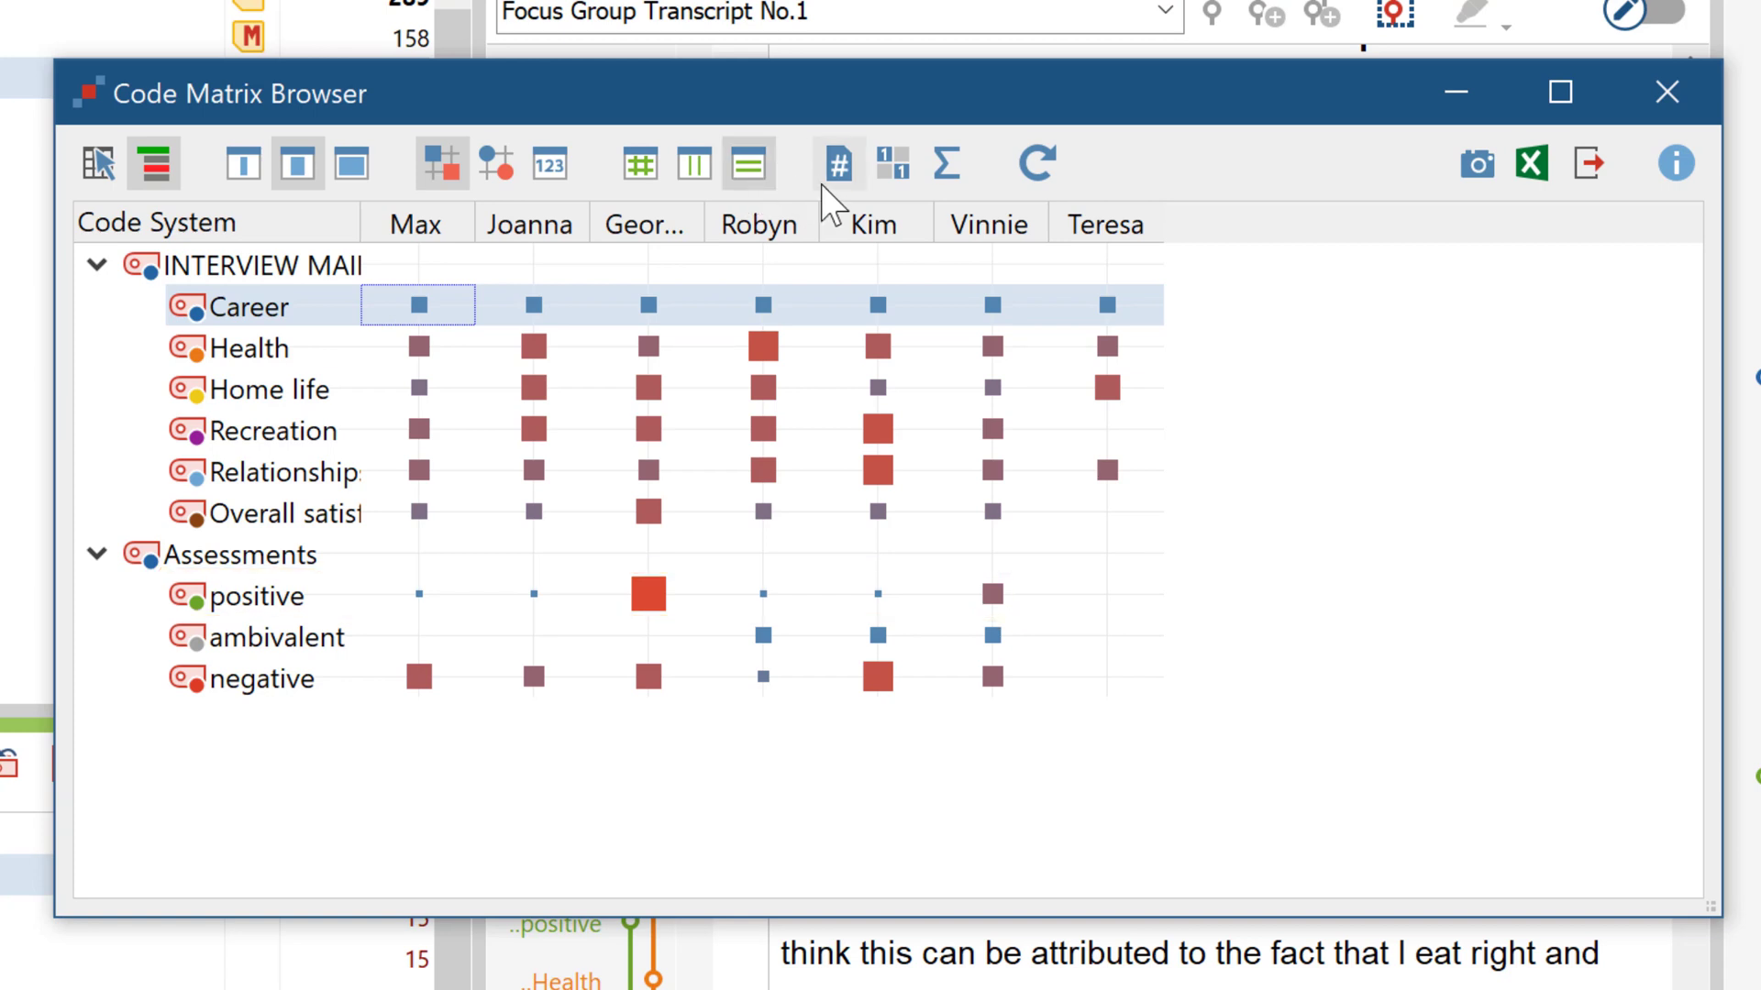
left_click(949, 176)
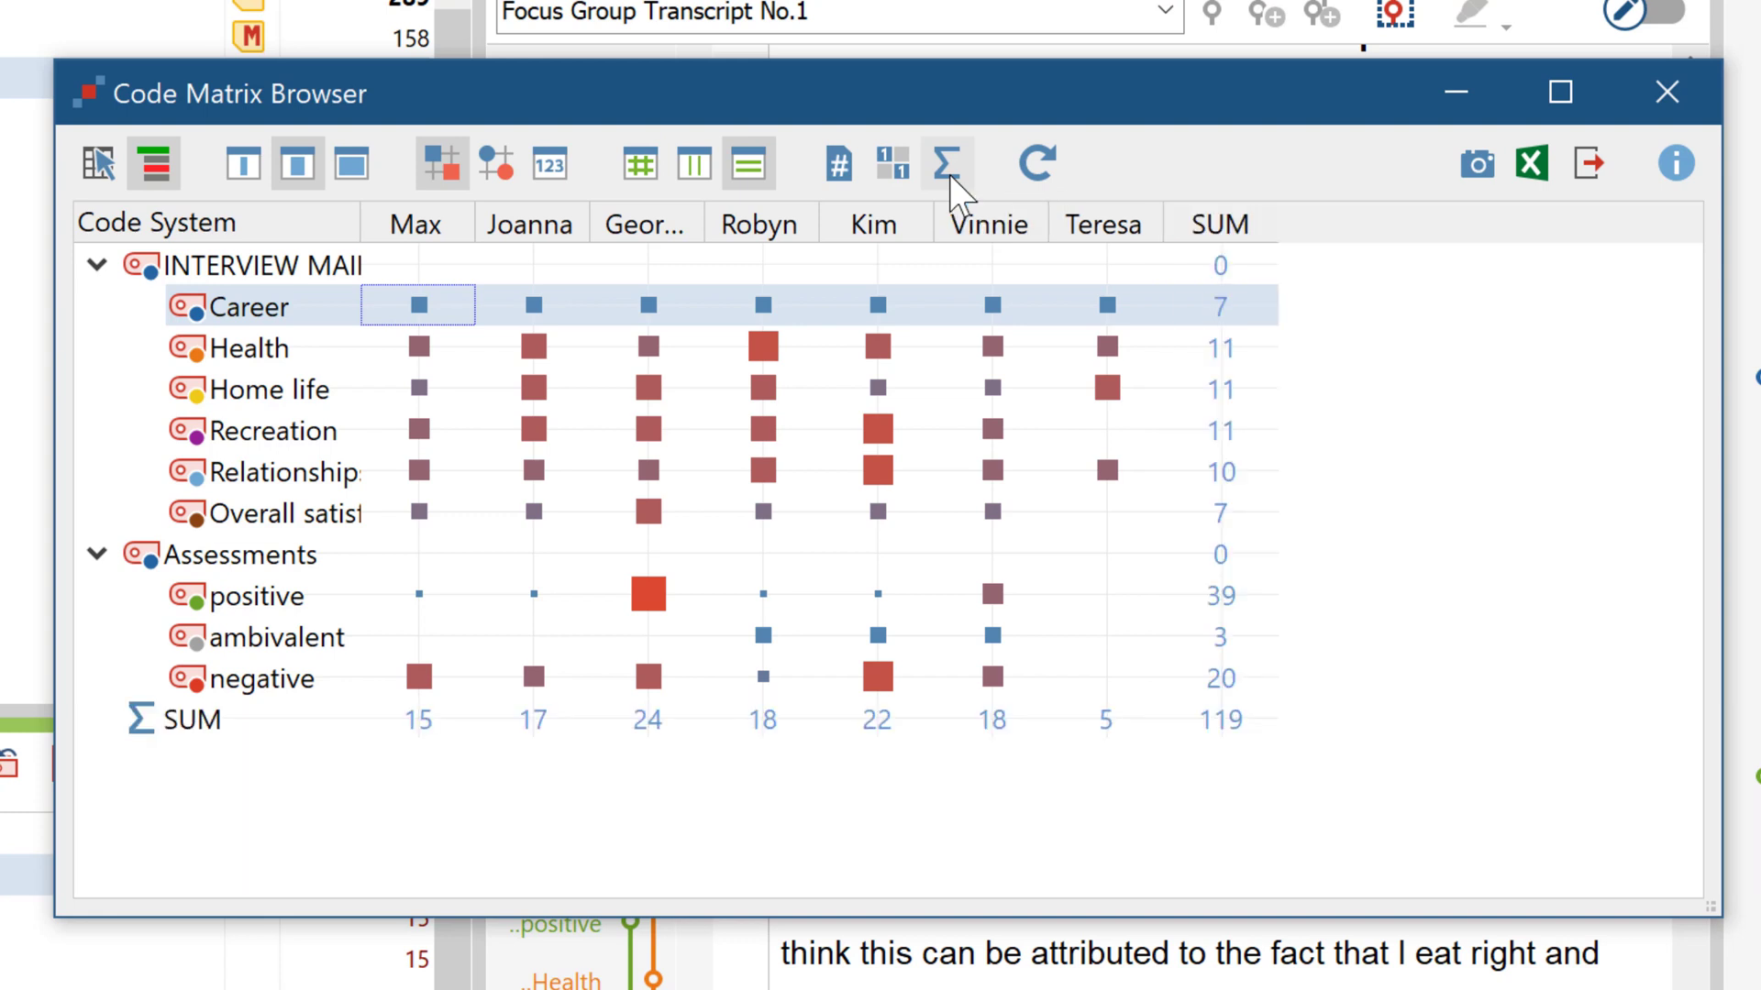
left_click(894, 165)
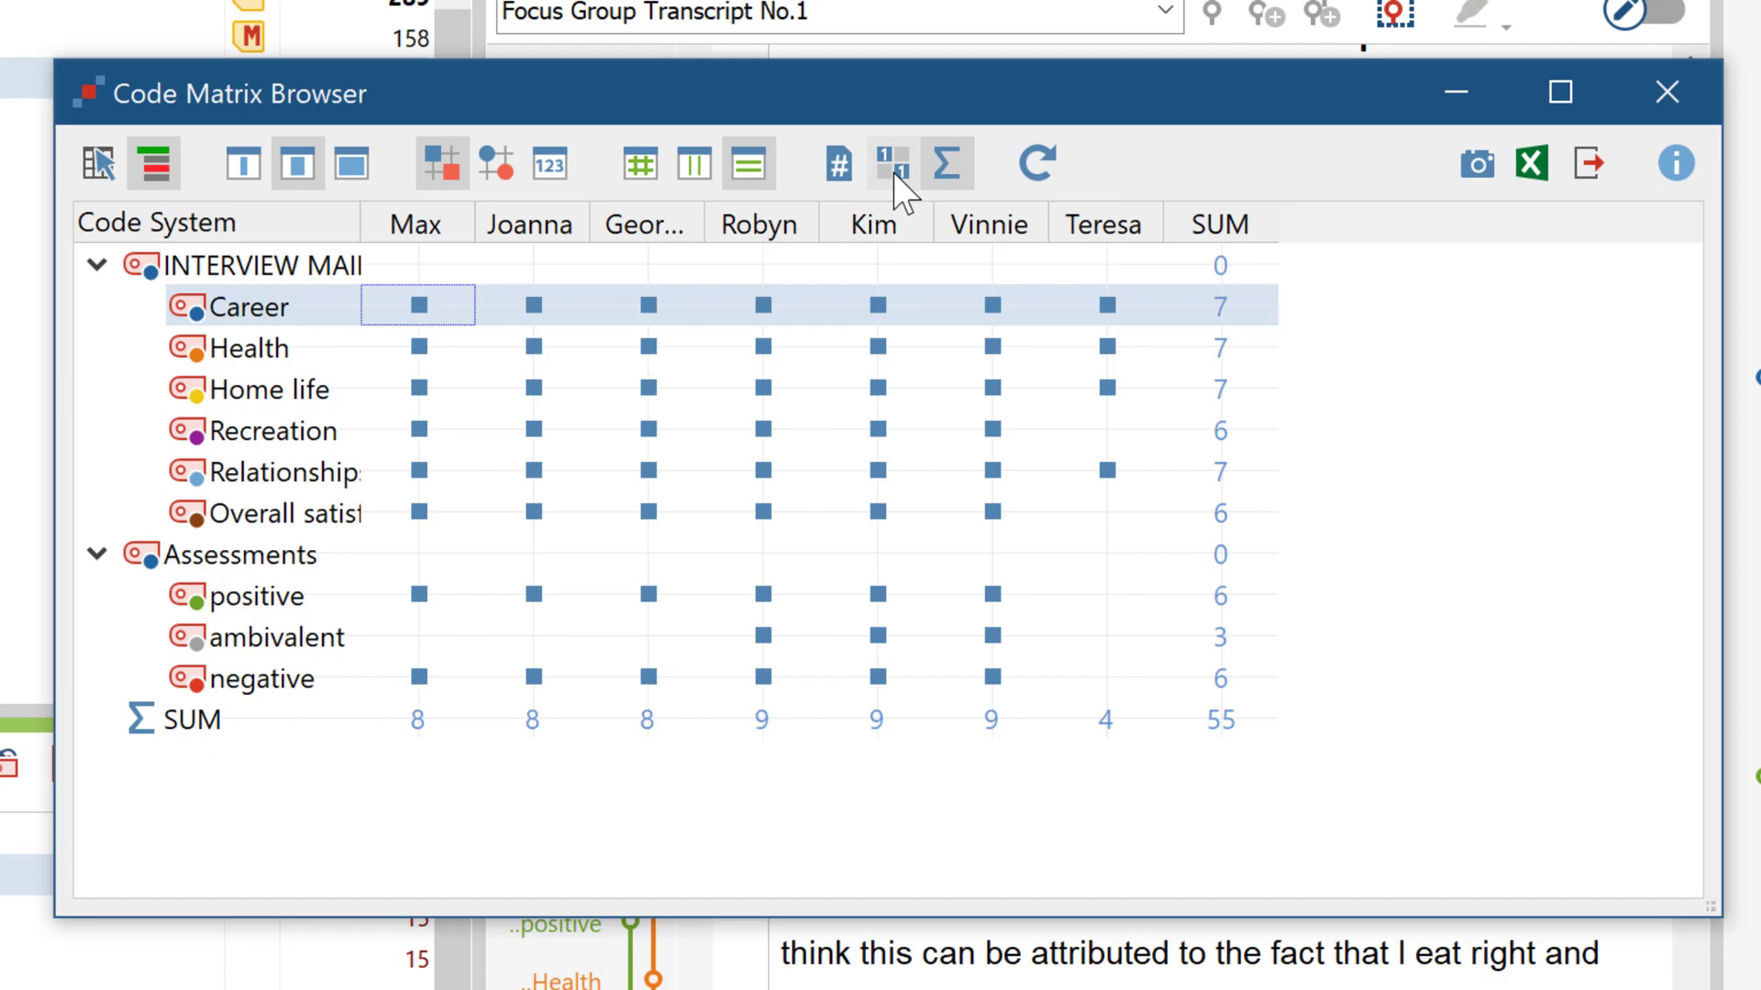
Turn Binarize off and retrieve Max's Career and then Health segments from the matrix
left_click(894, 165)
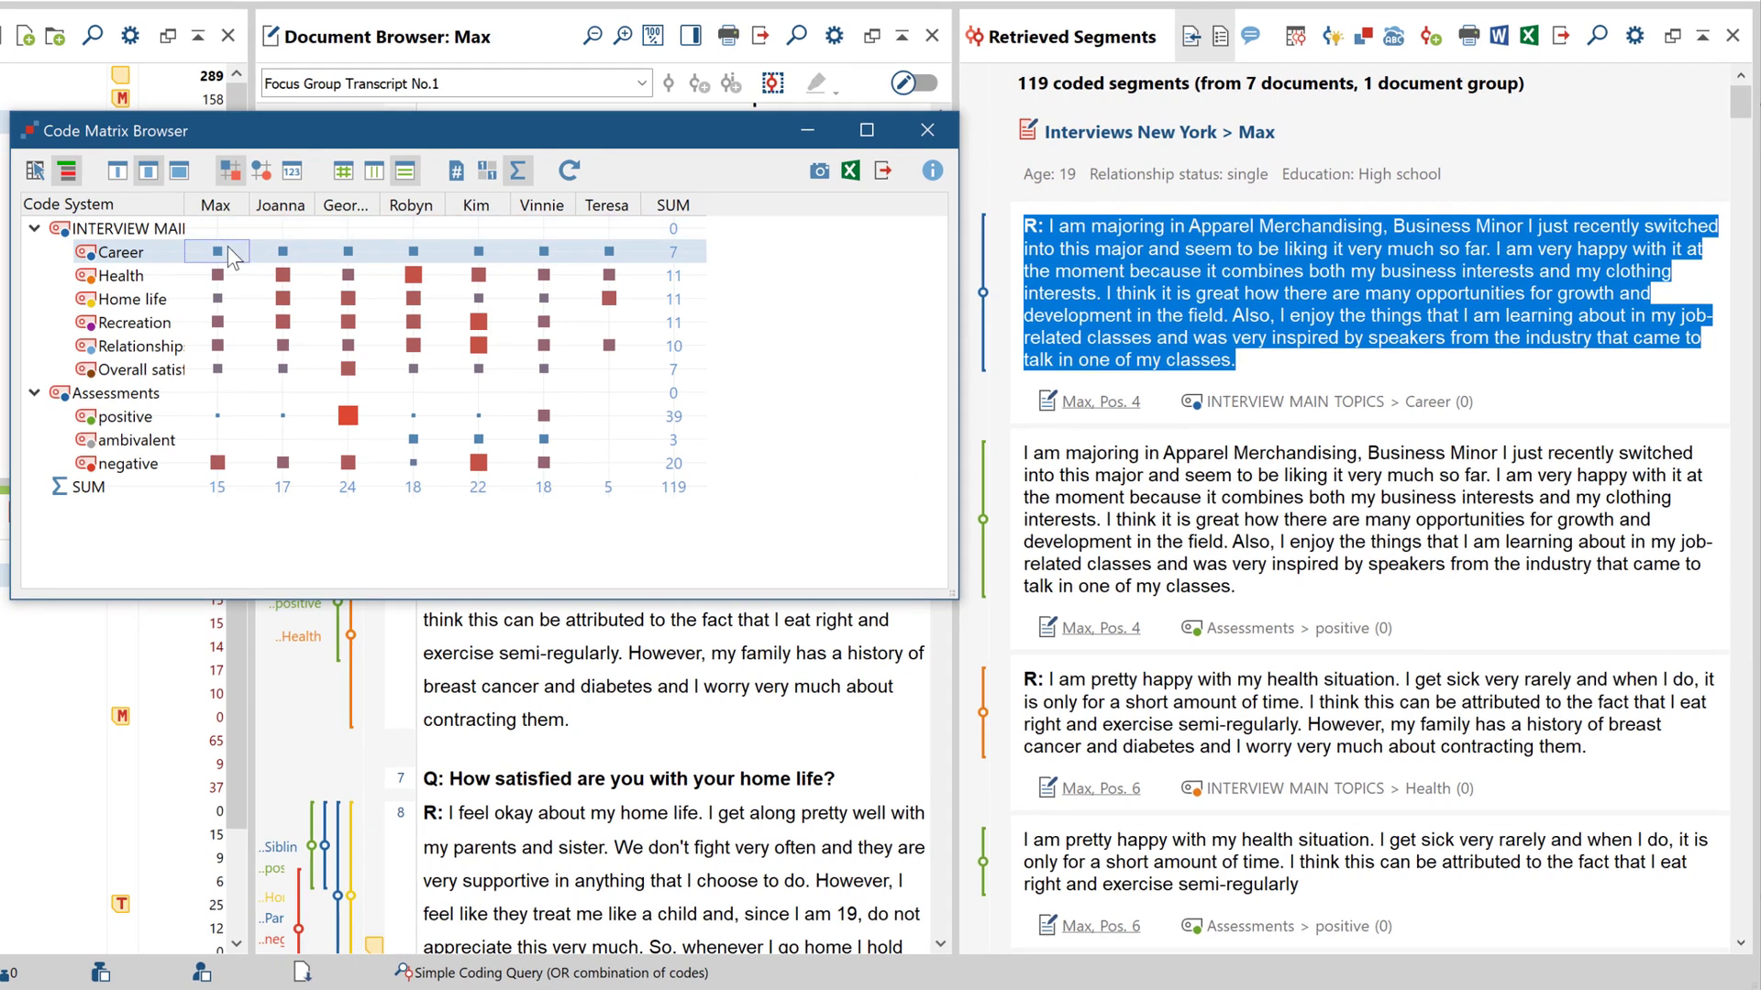
double_click(216, 250)
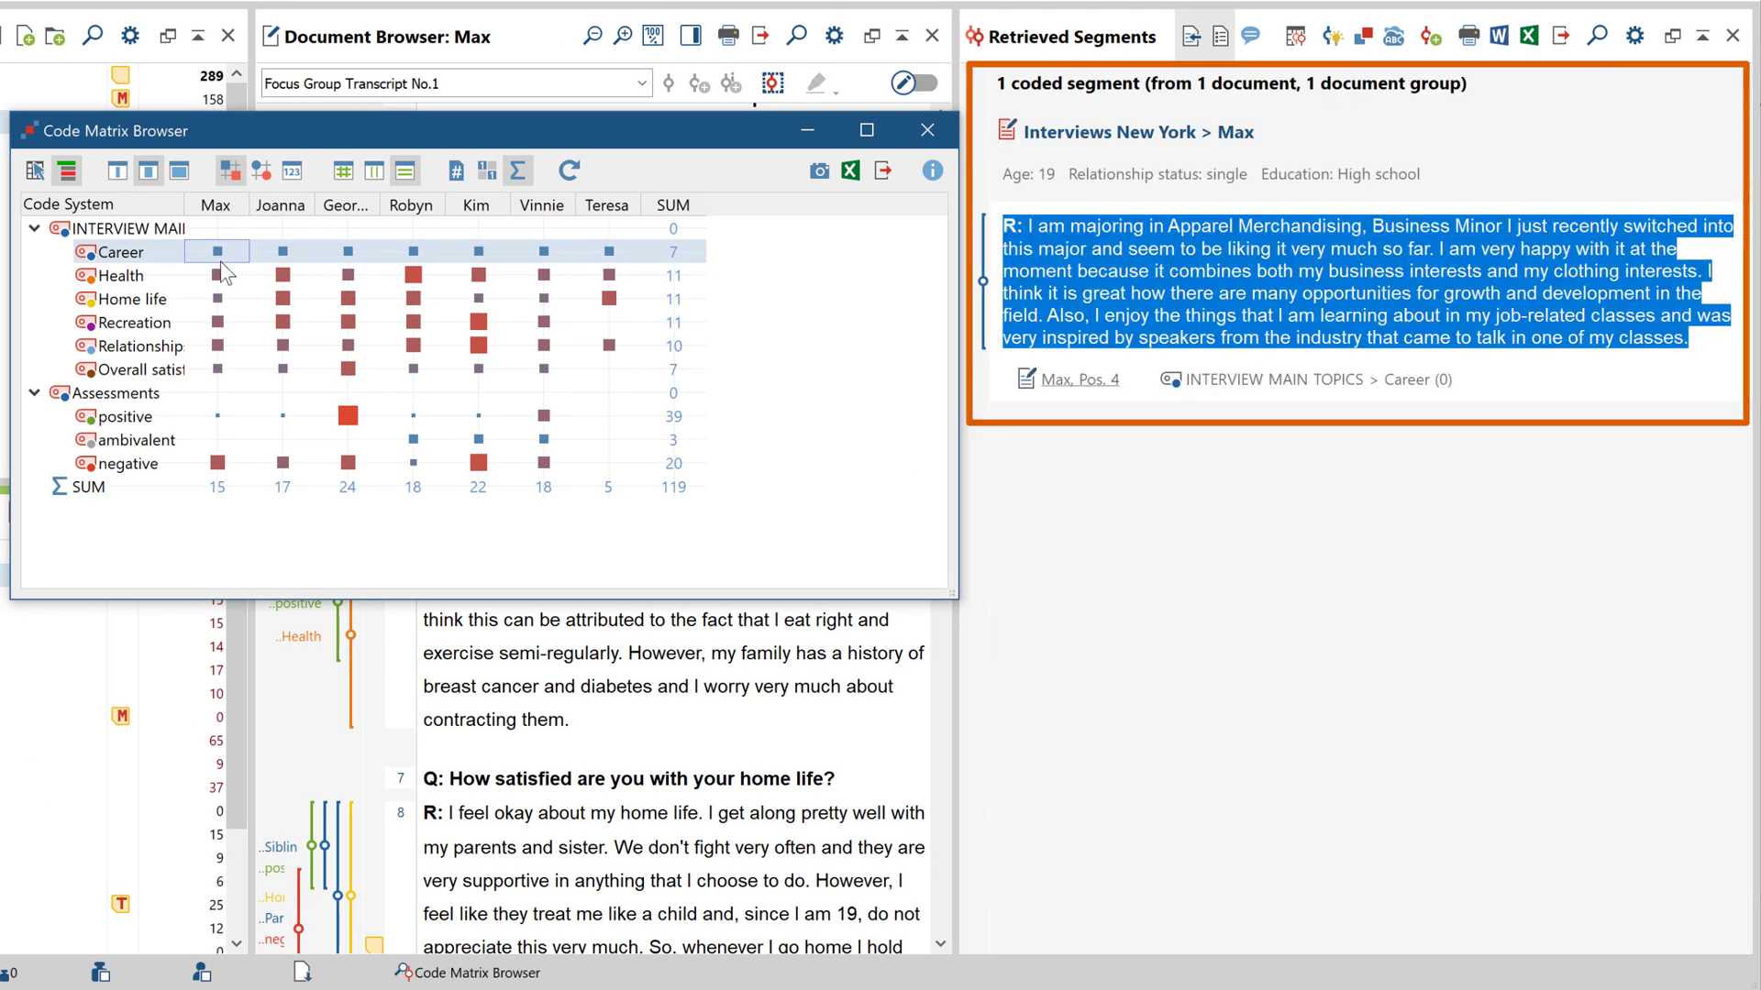
double_click(220, 277)
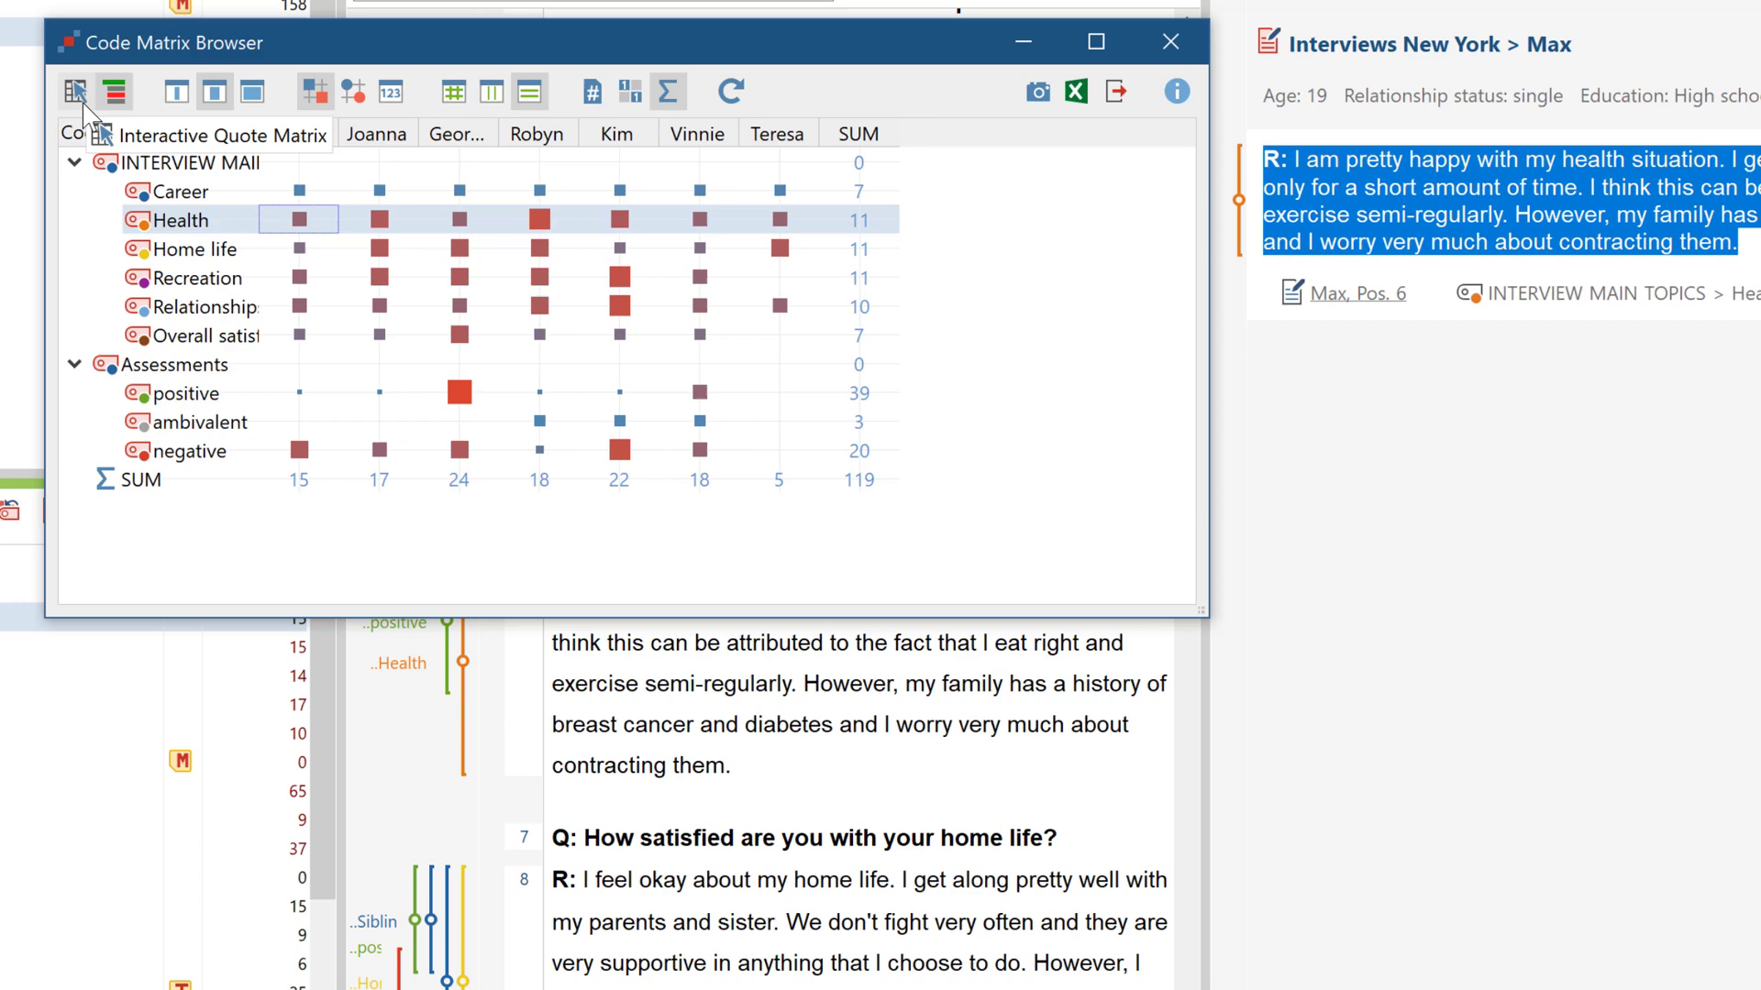
Compare each interview's Career and Health segments side by side in the Interactive Quote Matrix
left_click(82, 103)
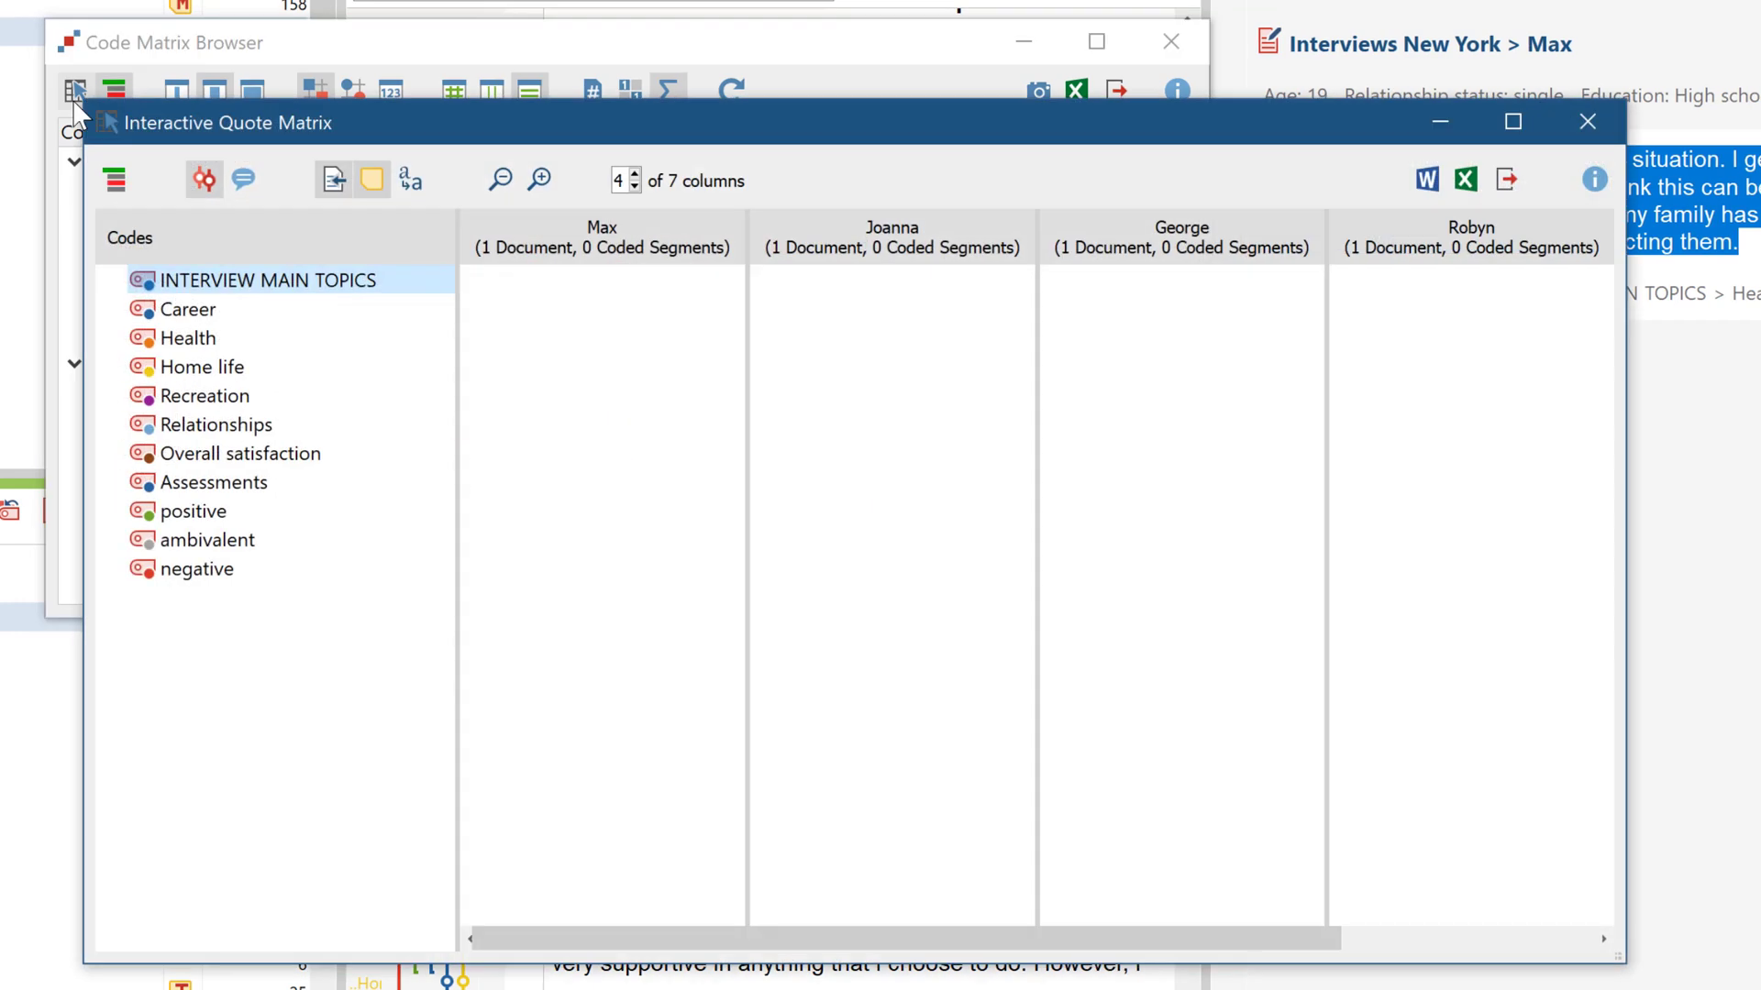
left_click(115, 183)
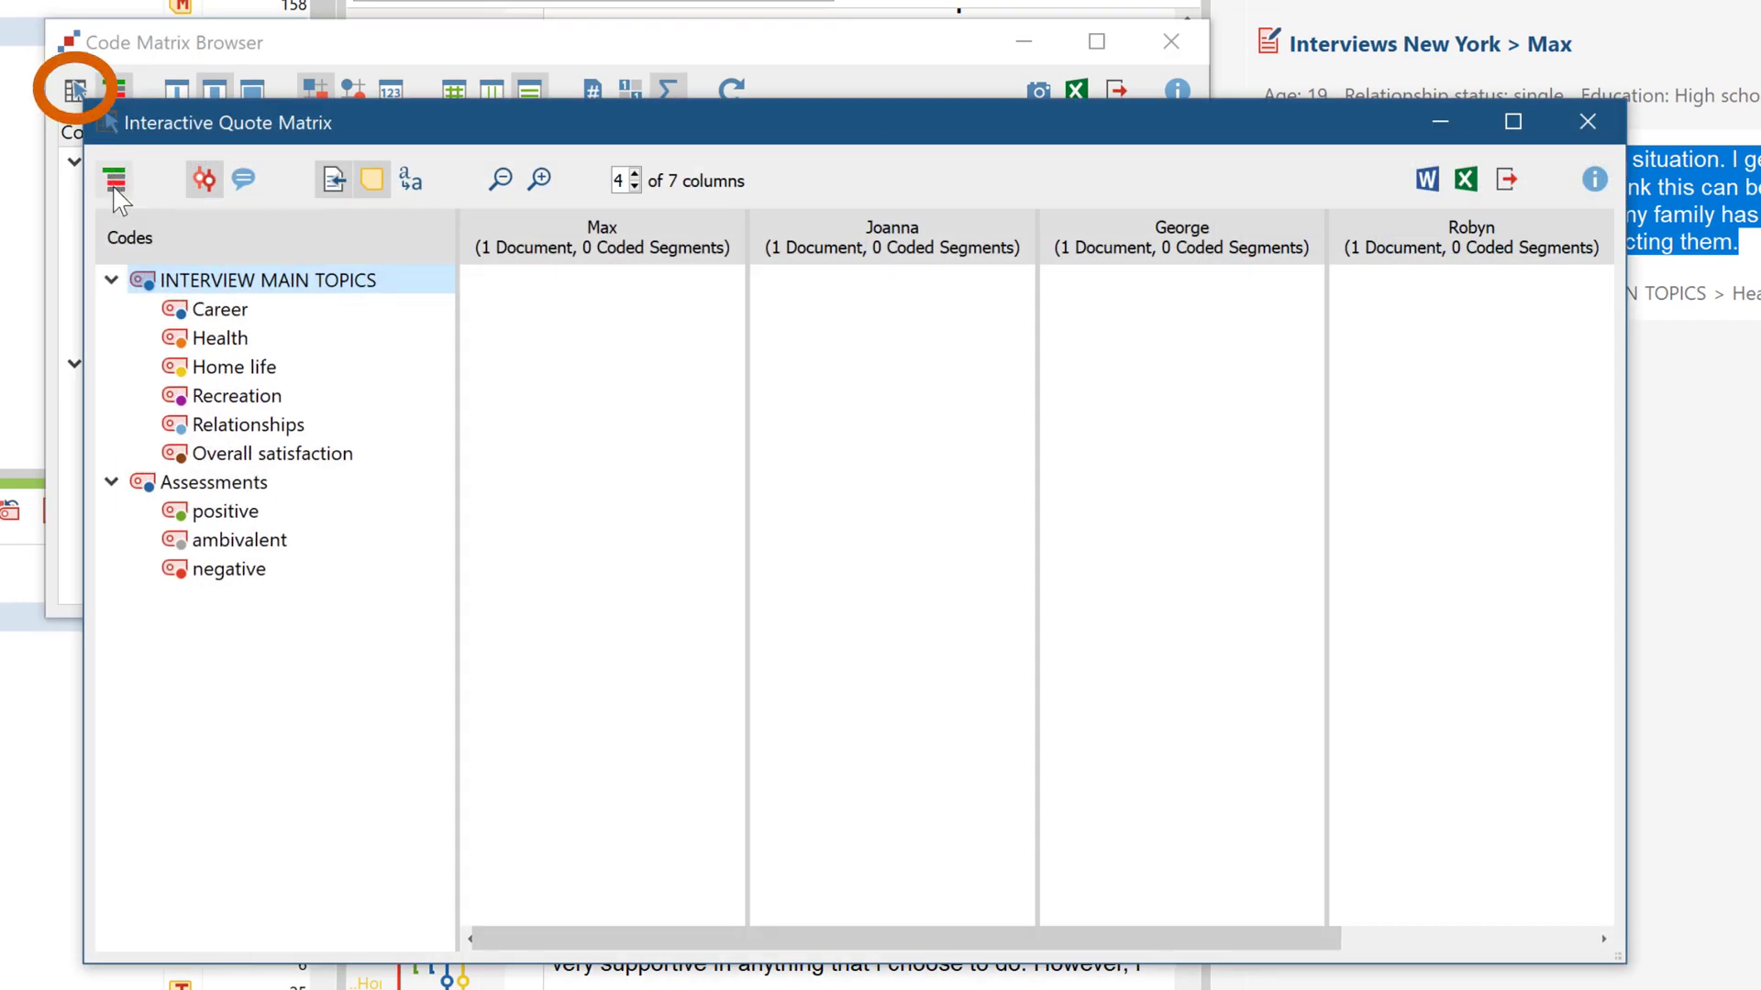
left_click(203, 310)
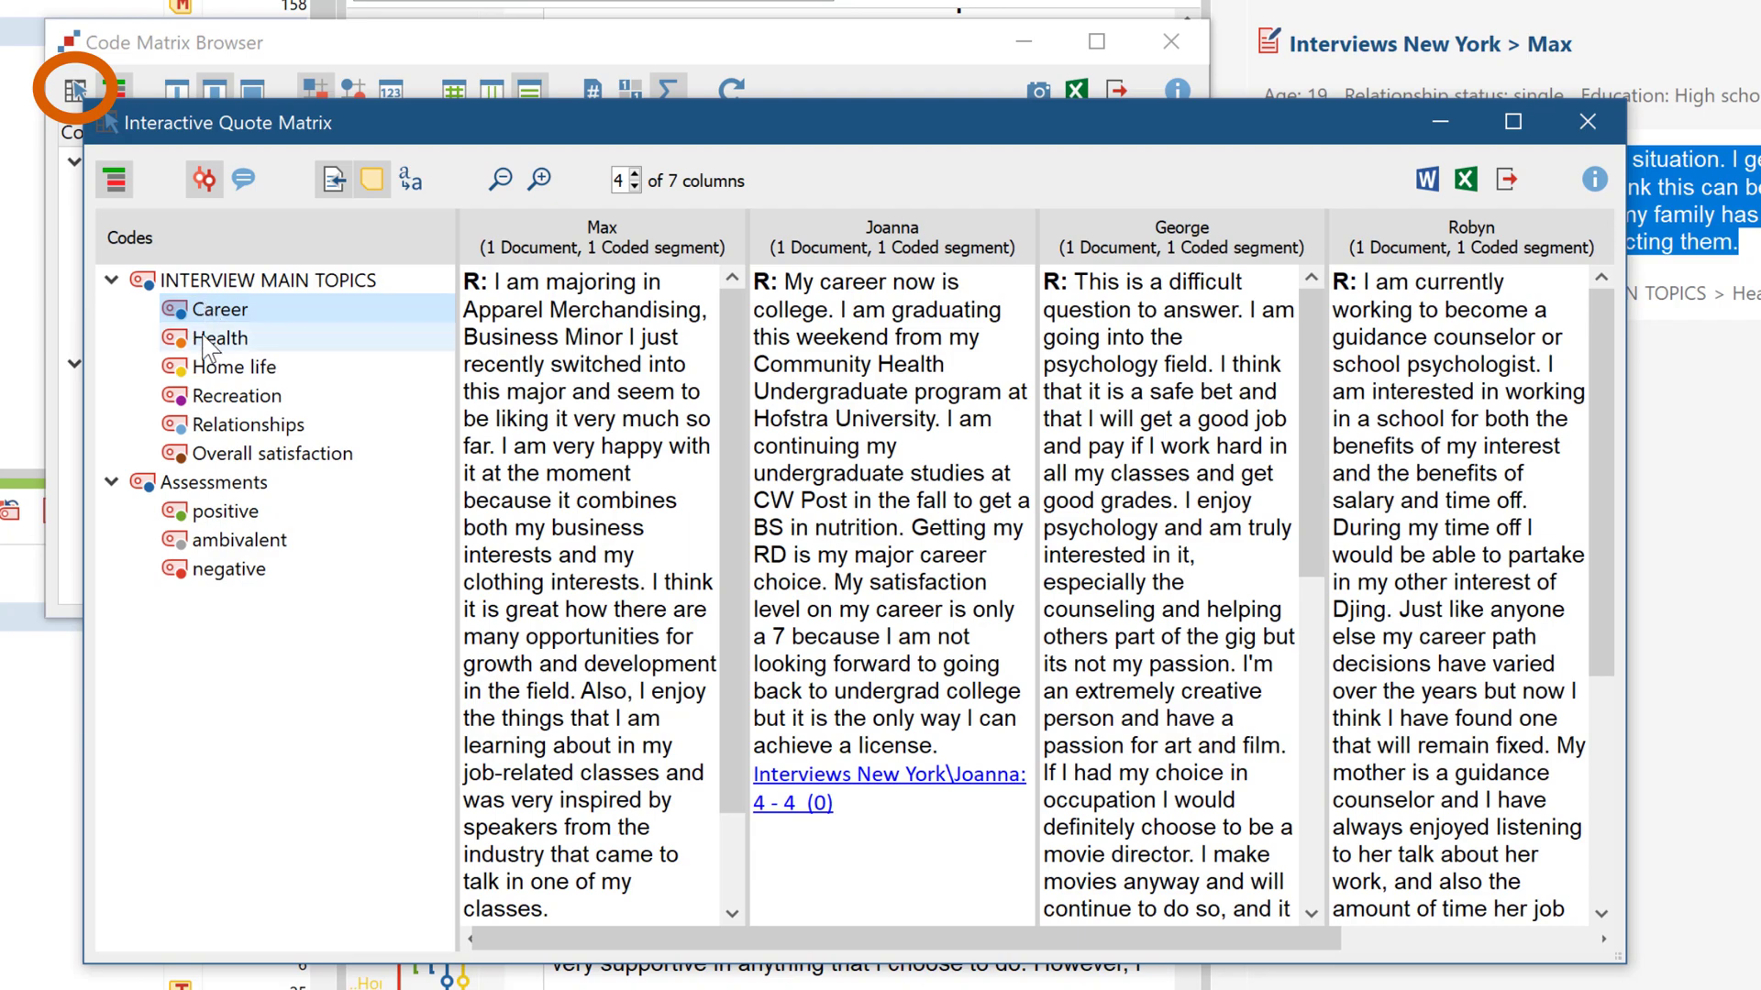
left_click(213, 339)
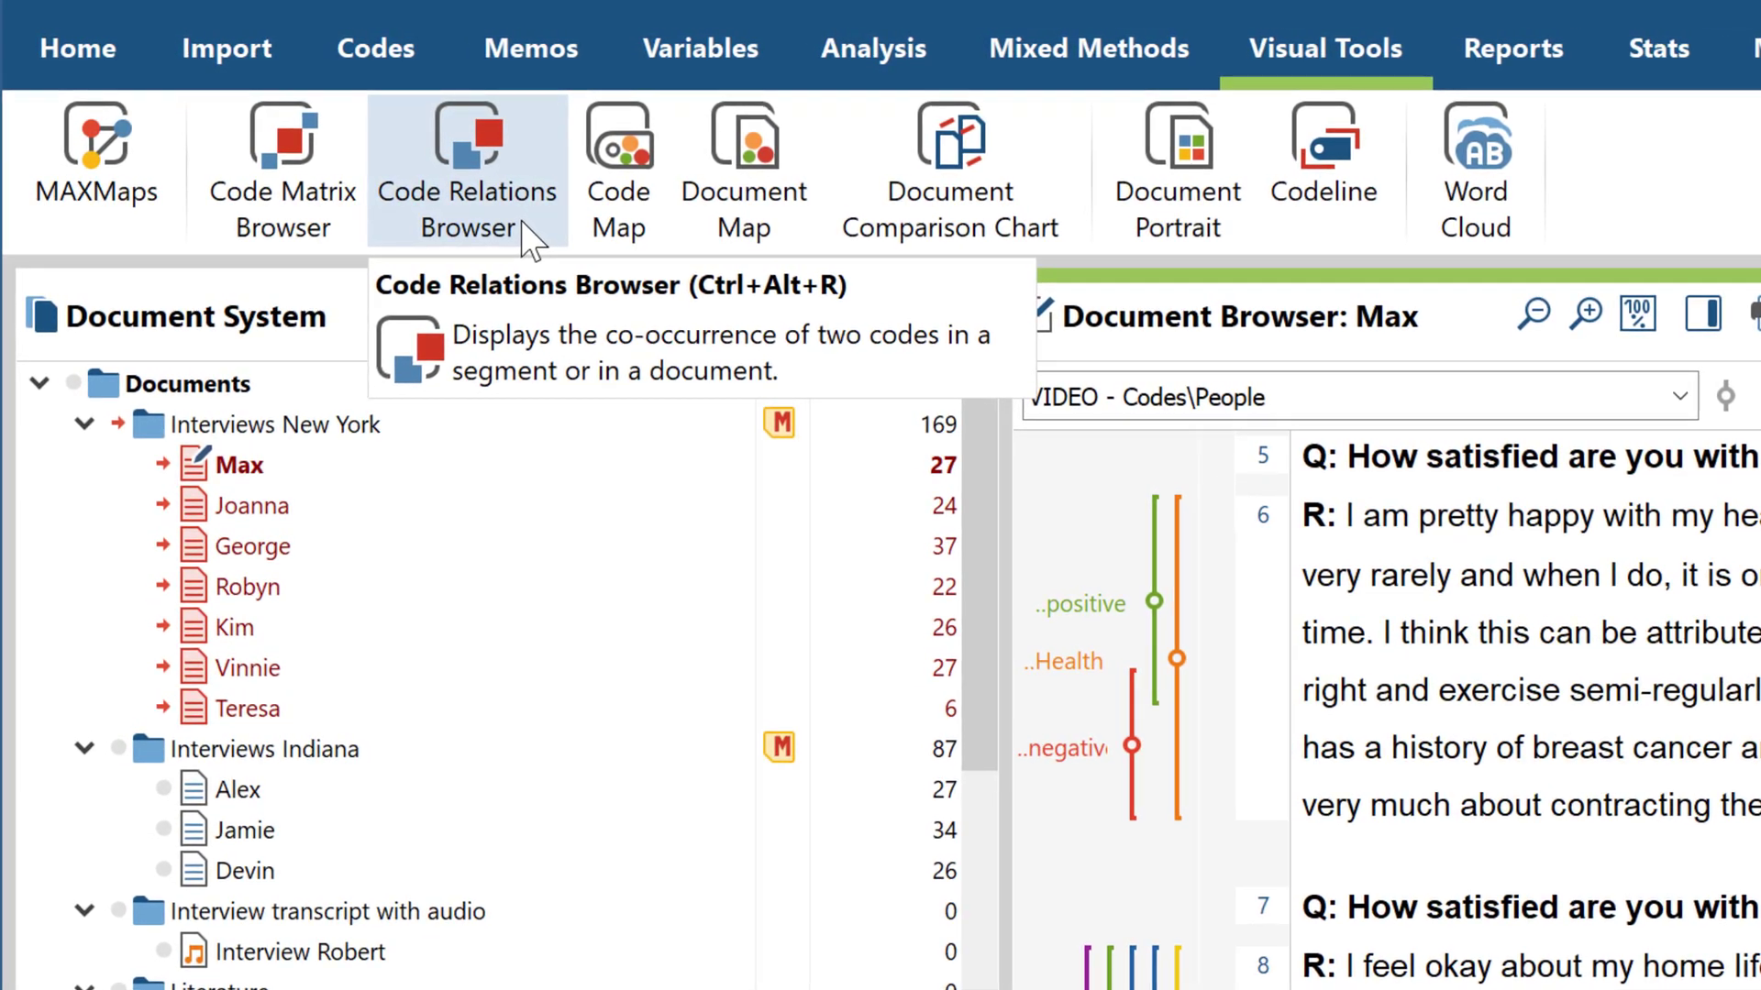
Set up a Code Relations Browser using a chosen top-level code, Assessments, for the columns
left_click(521, 223)
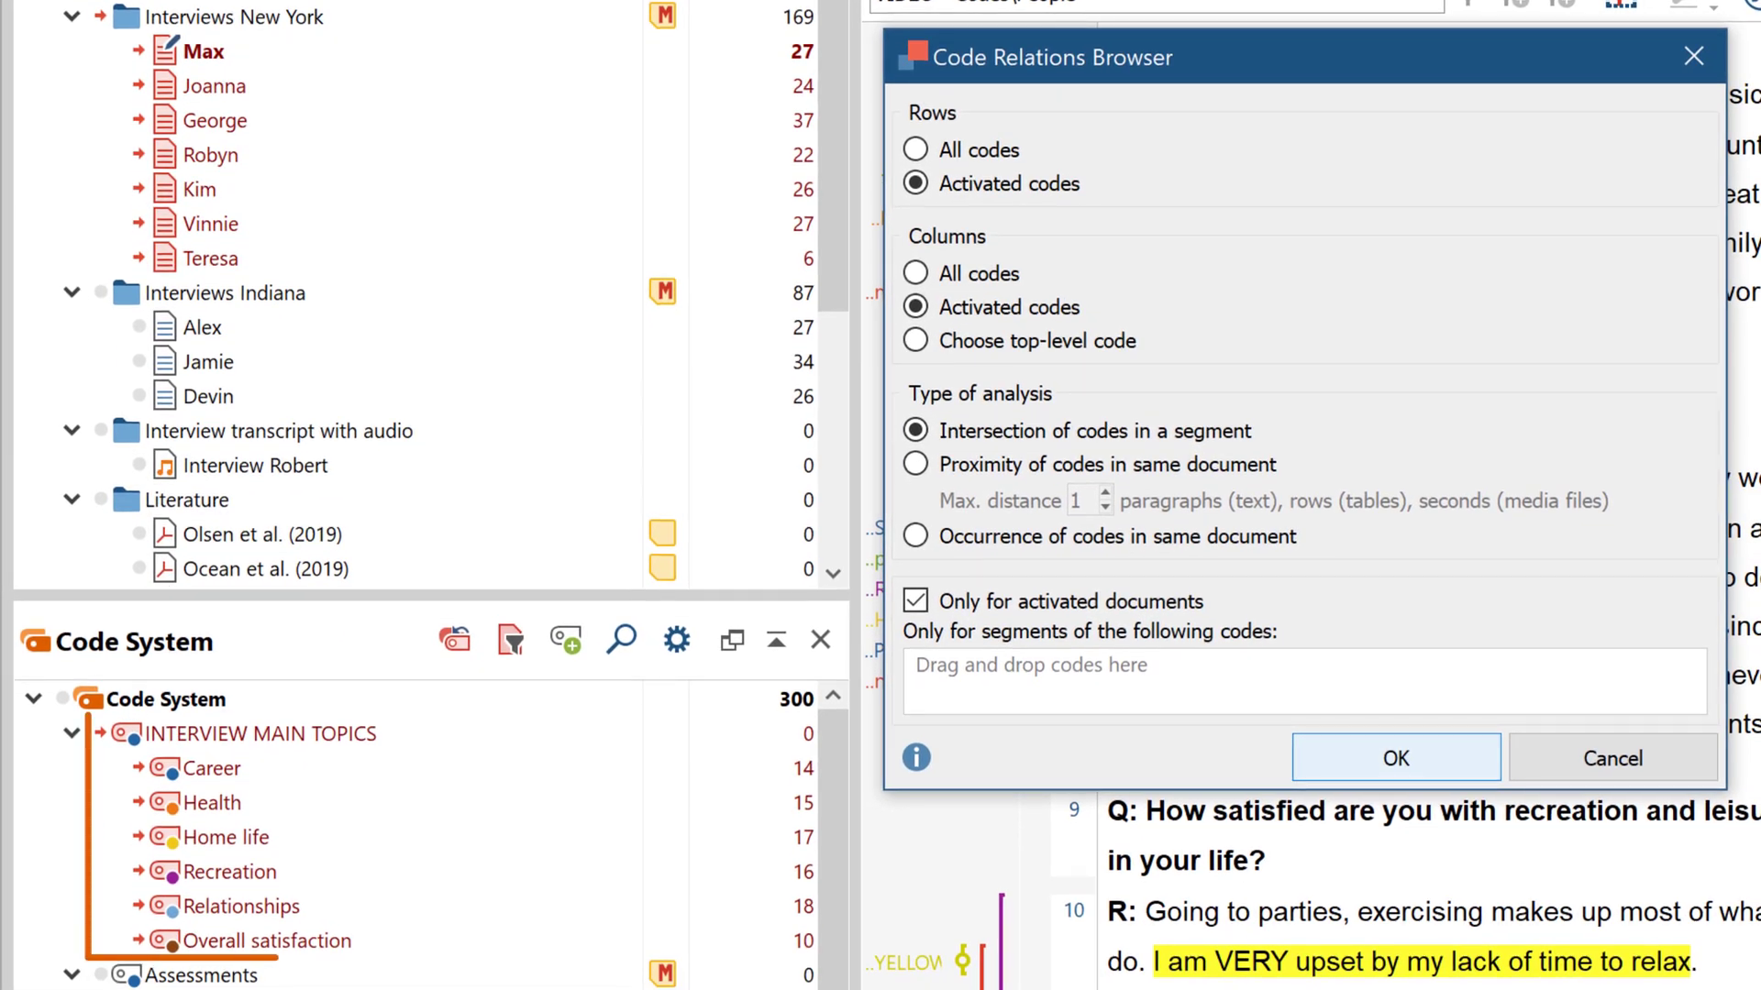
left_click(915, 342)
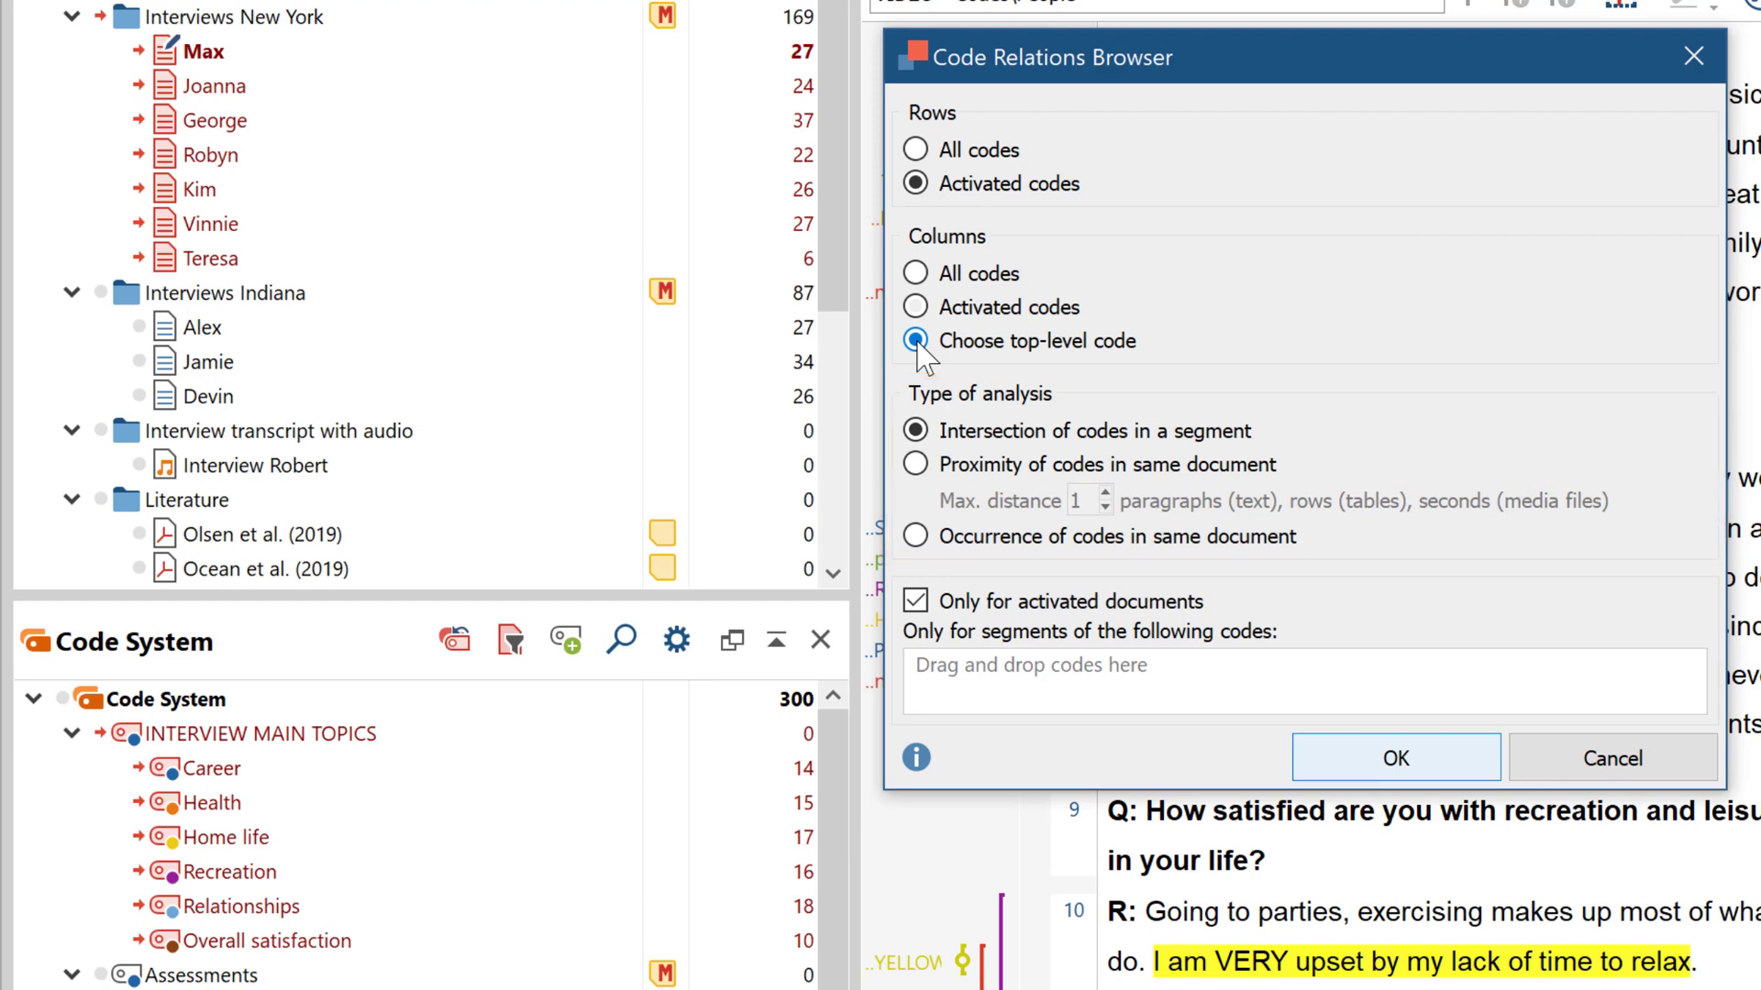
left_click(1321, 765)
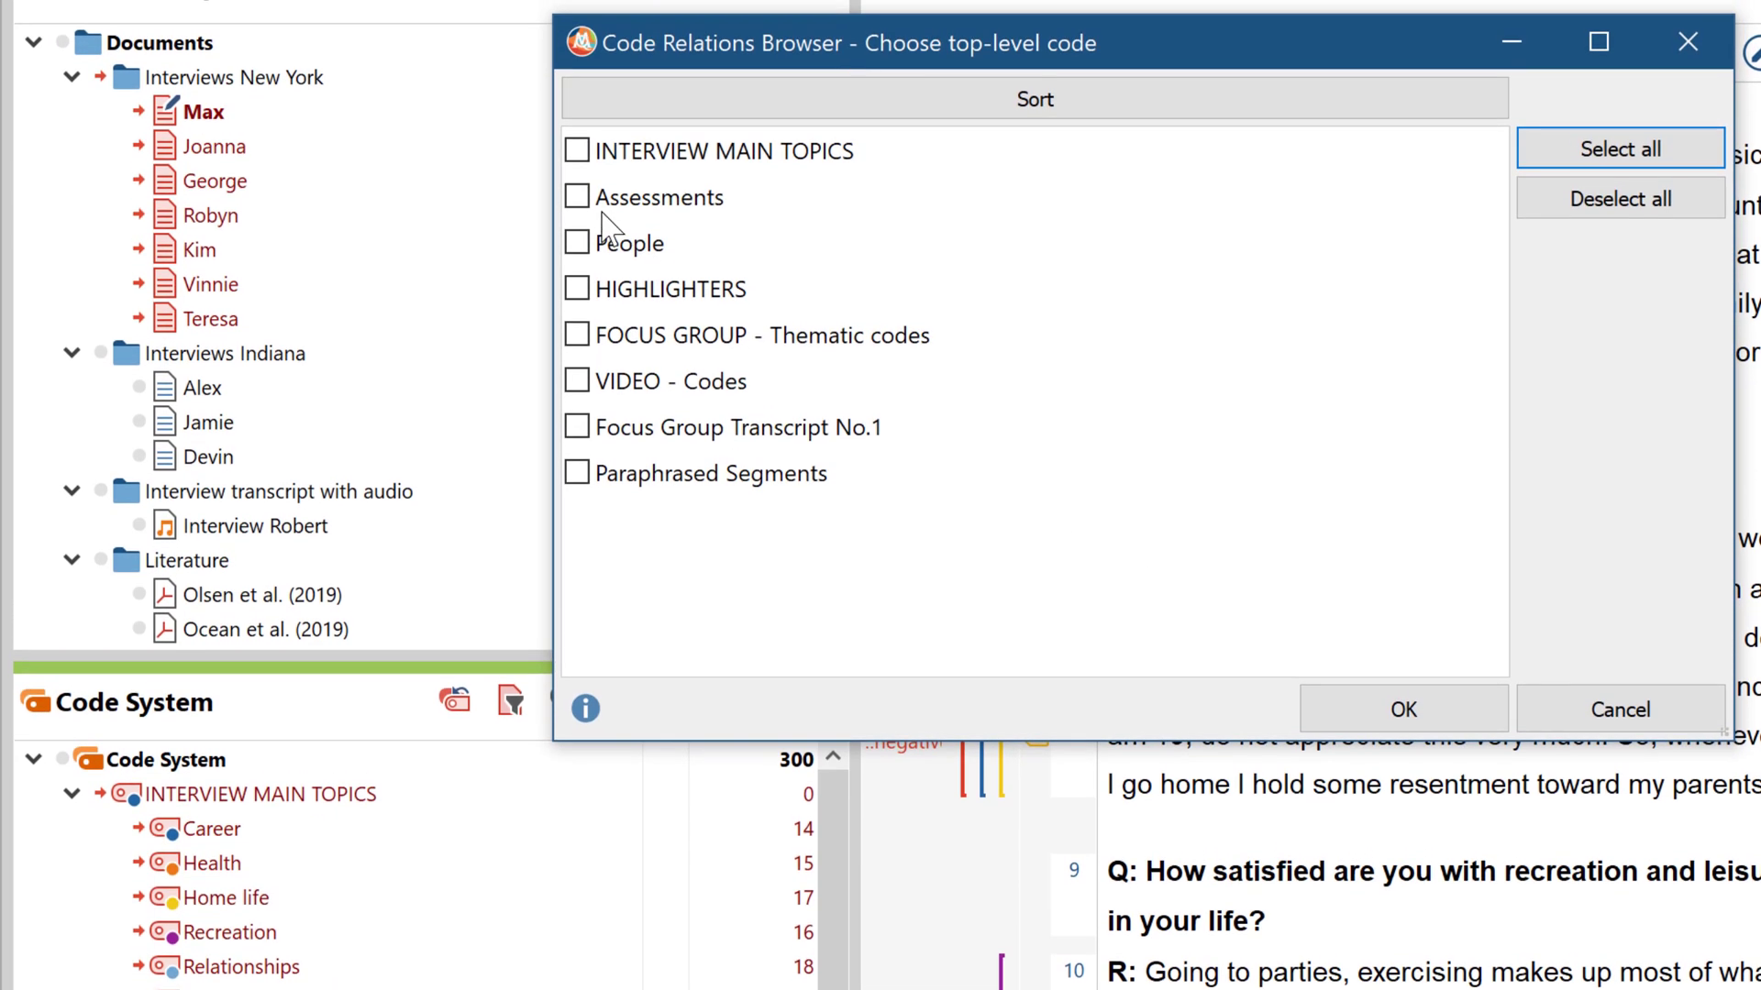
left_click(579, 189)
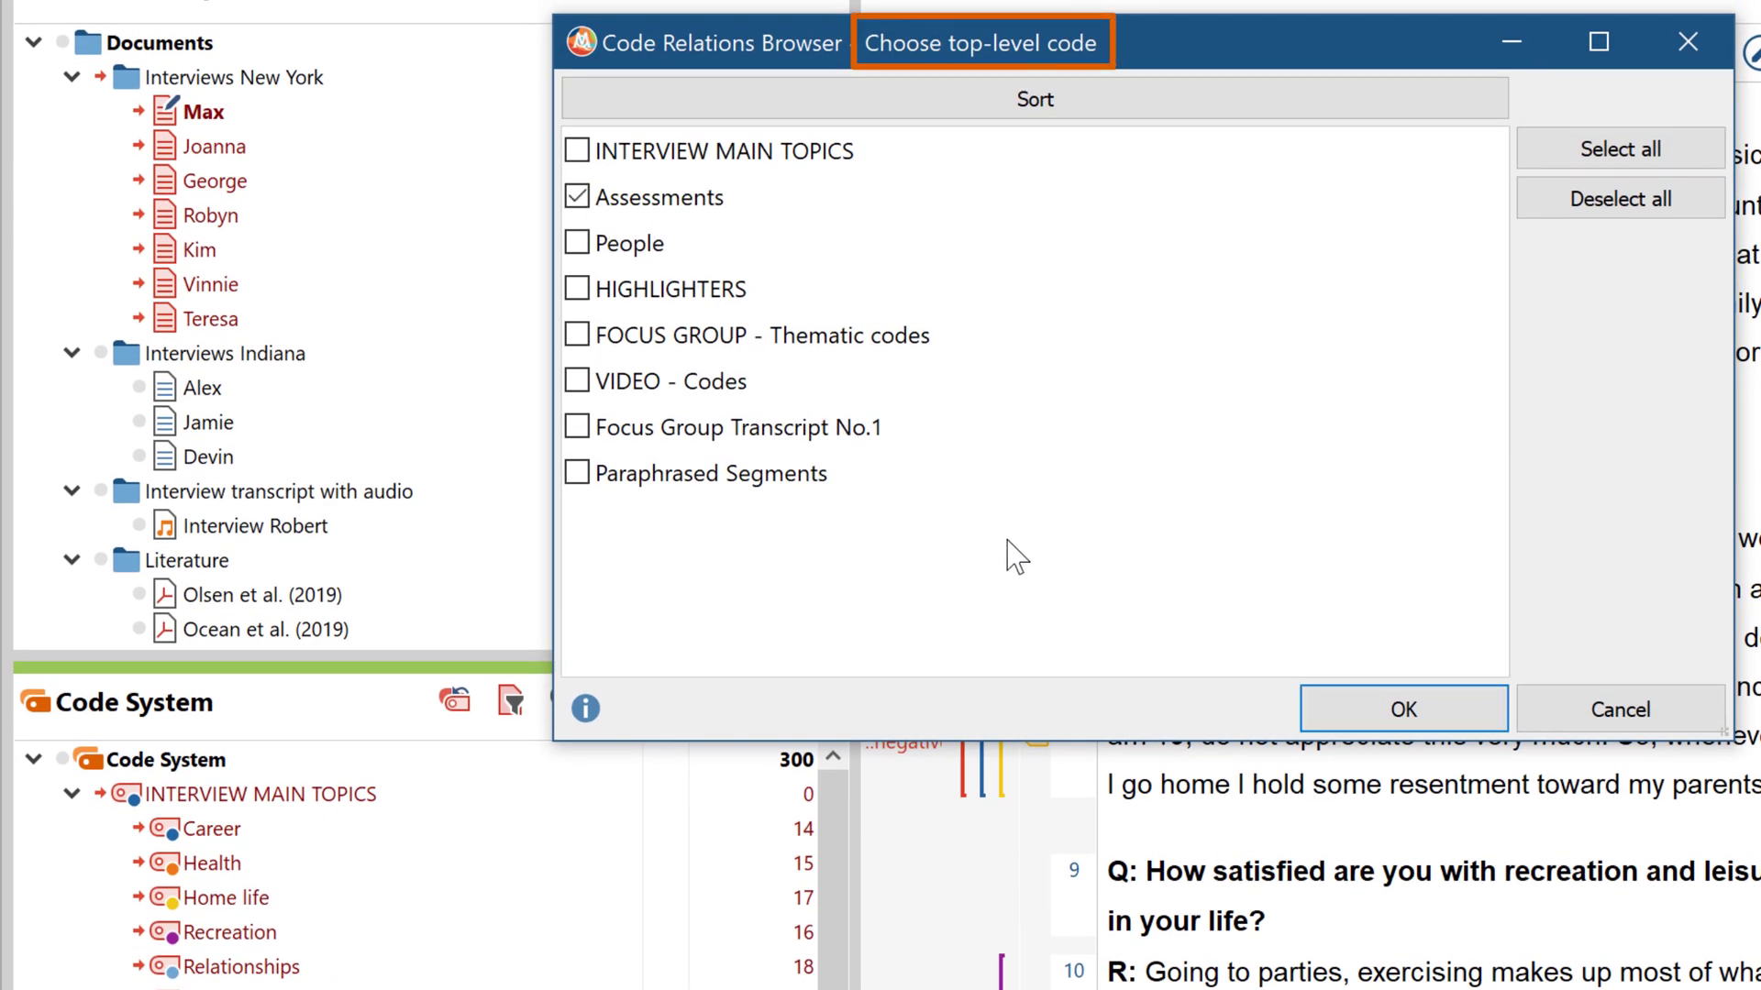
Generate the topics-by-Assessments relations matrix and compare numbers, circles and squares displays
left_click(1334, 719)
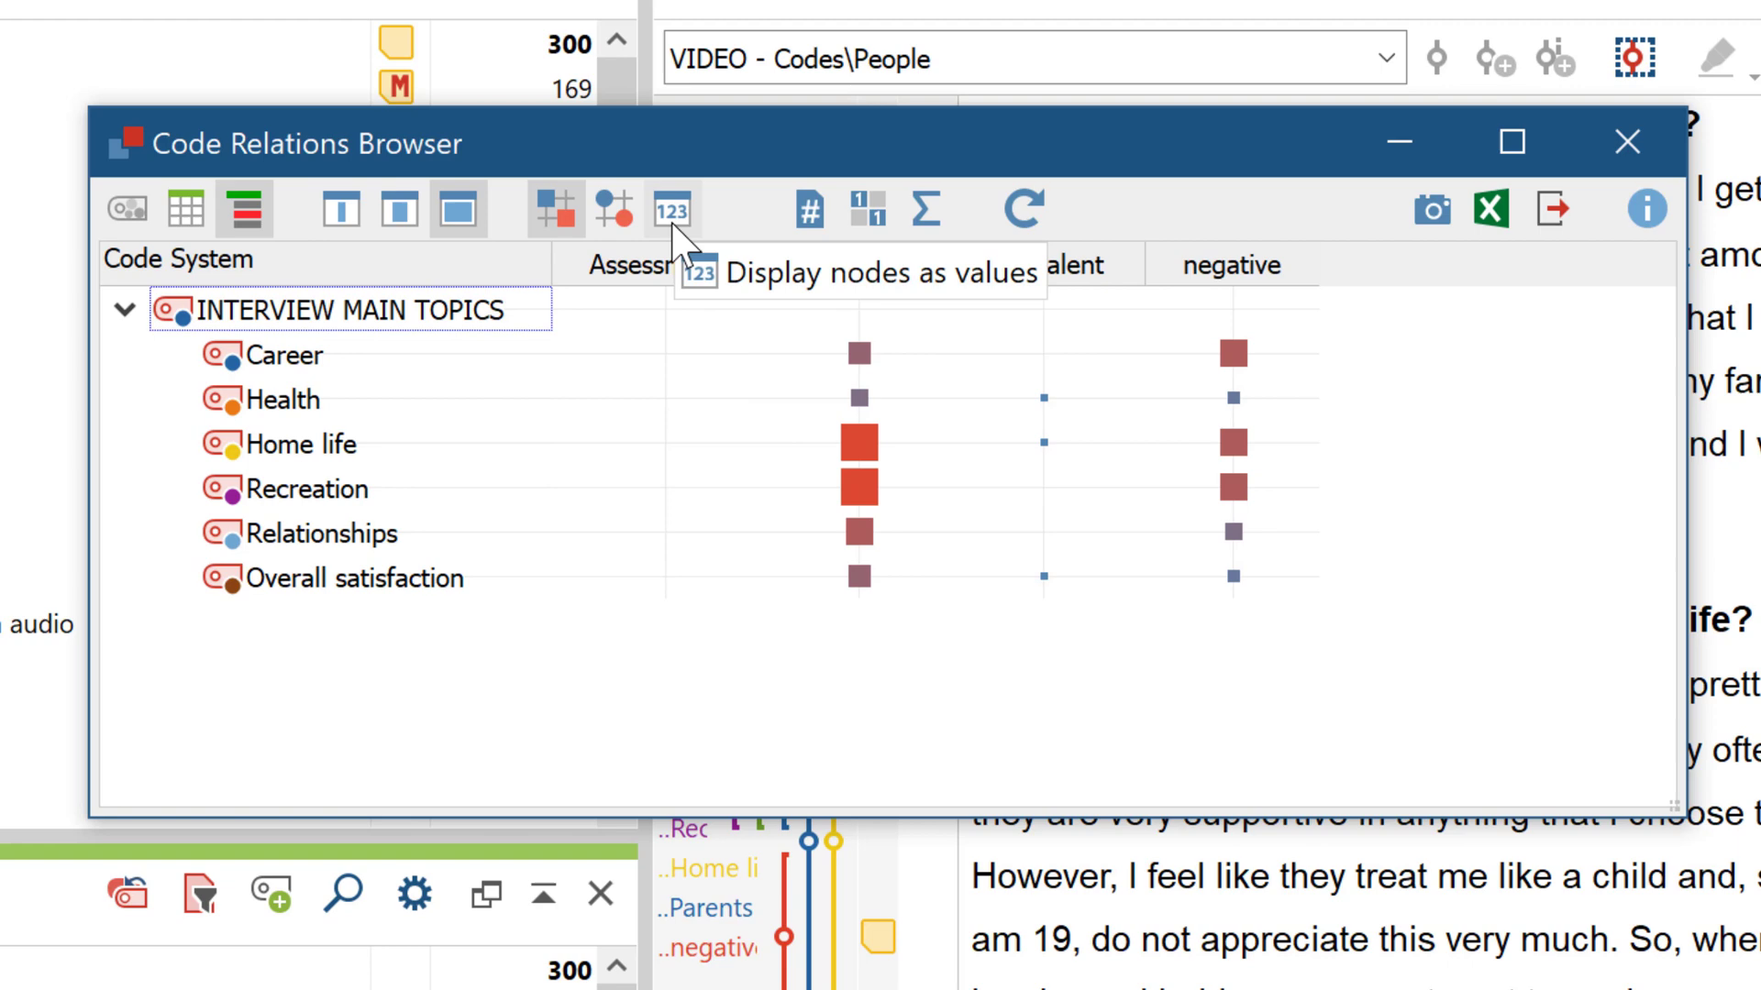
left_click(672, 213)
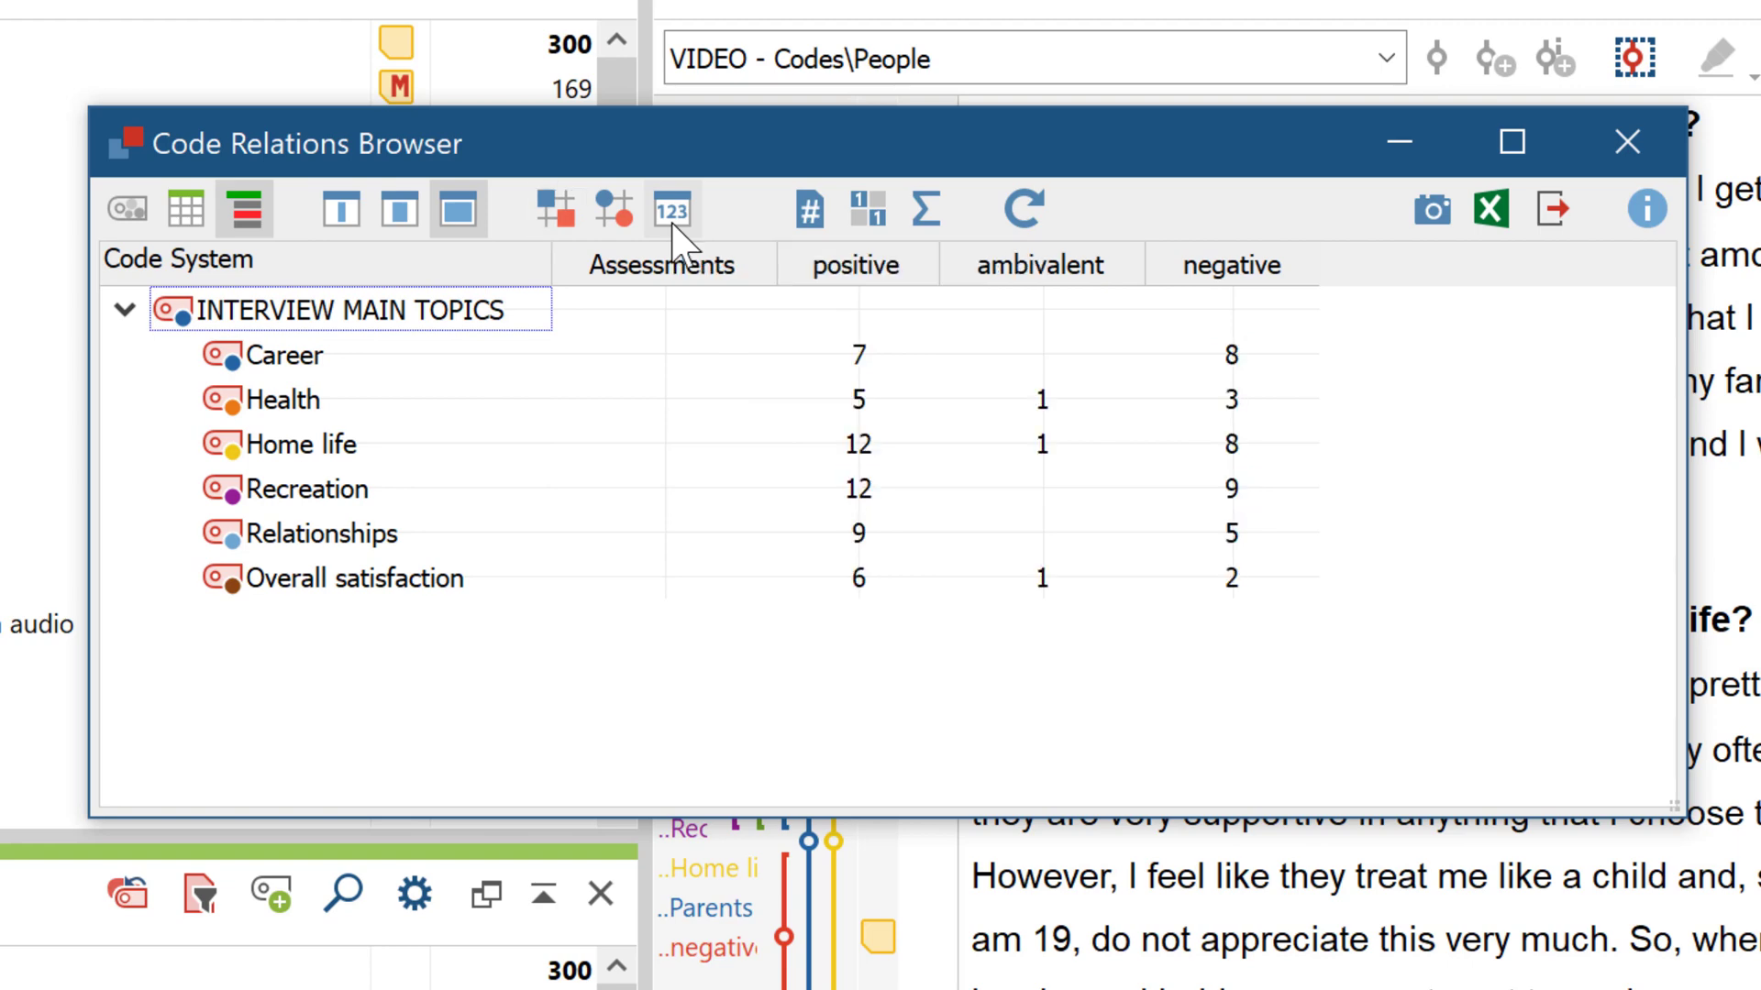
left_click(611, 220)
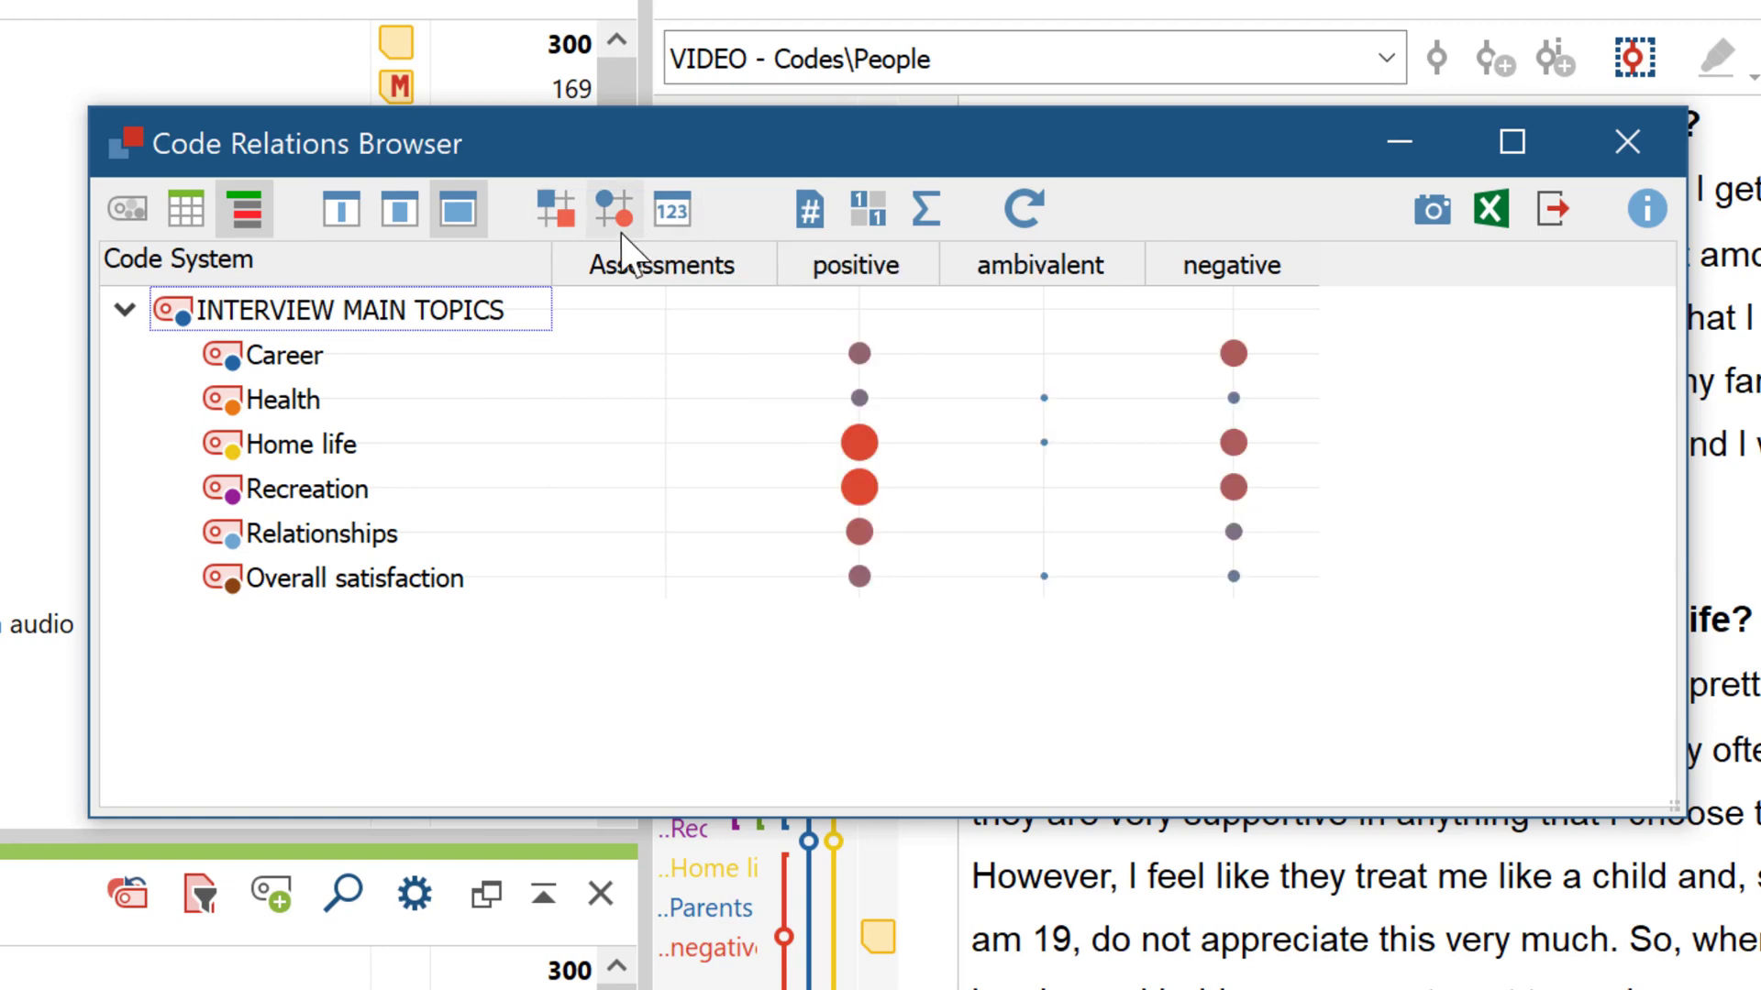
left_click(556, 224)
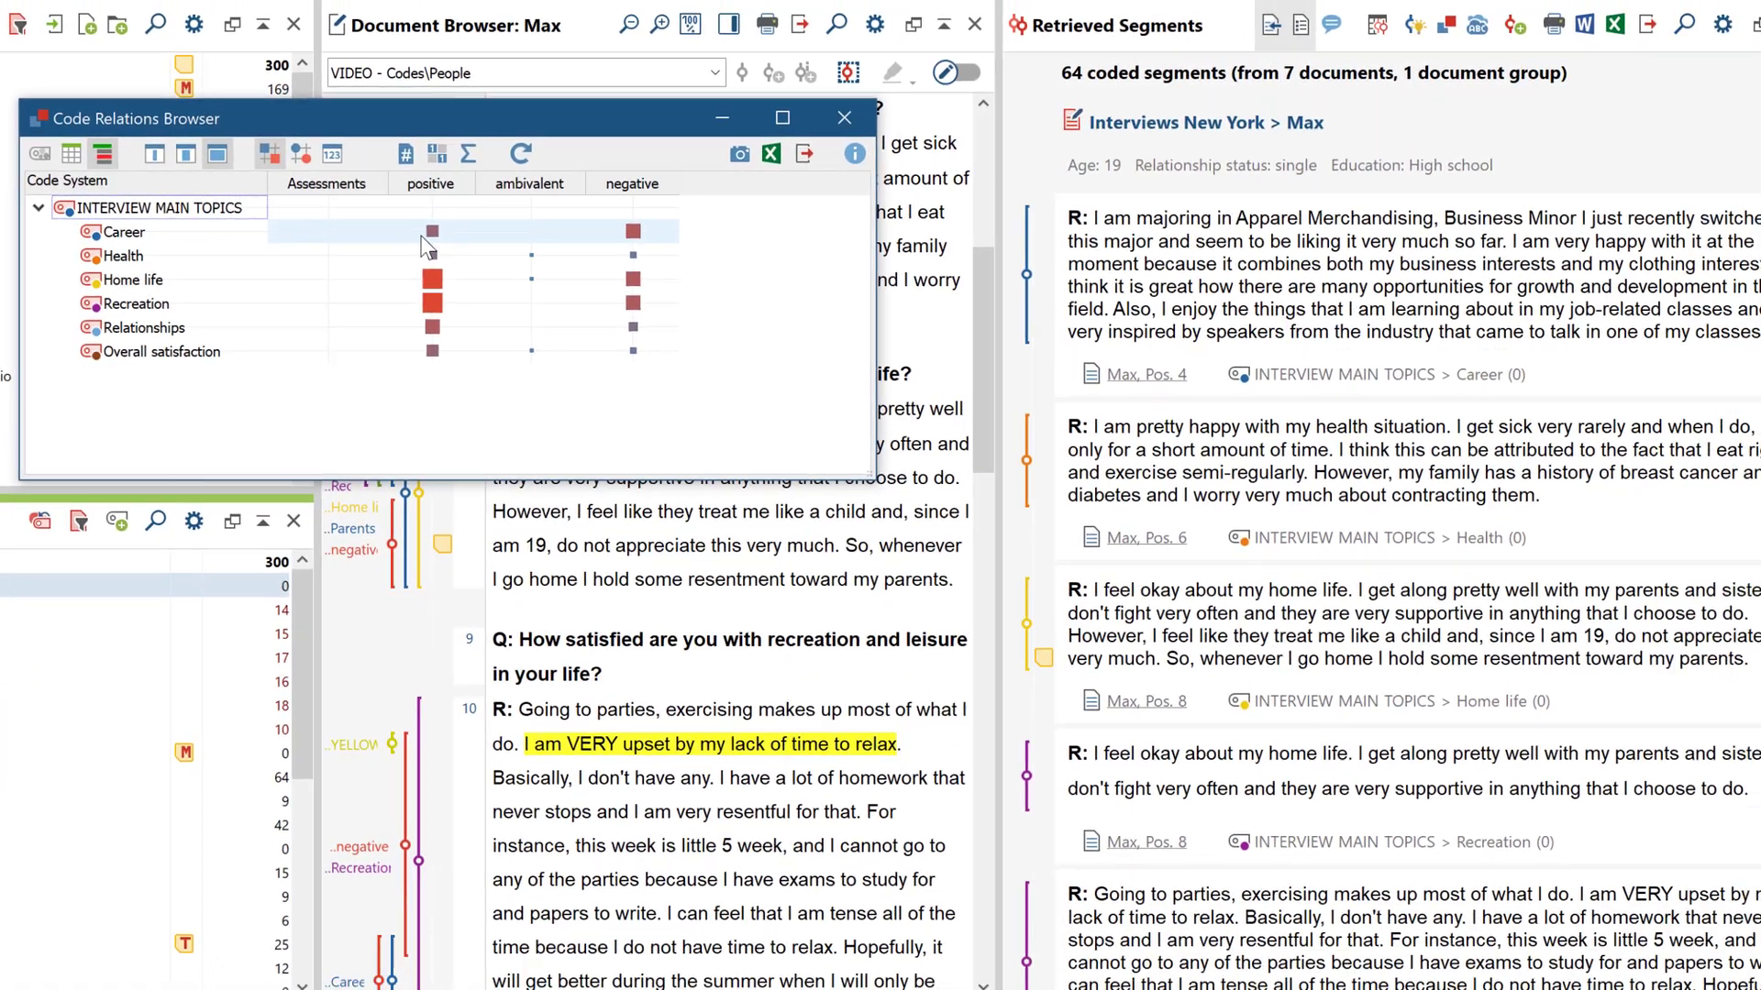
Retrieve the segments coded both Career/positive and Health/positive from the matrix
left_click(844, 350)
double_click(410, 225)
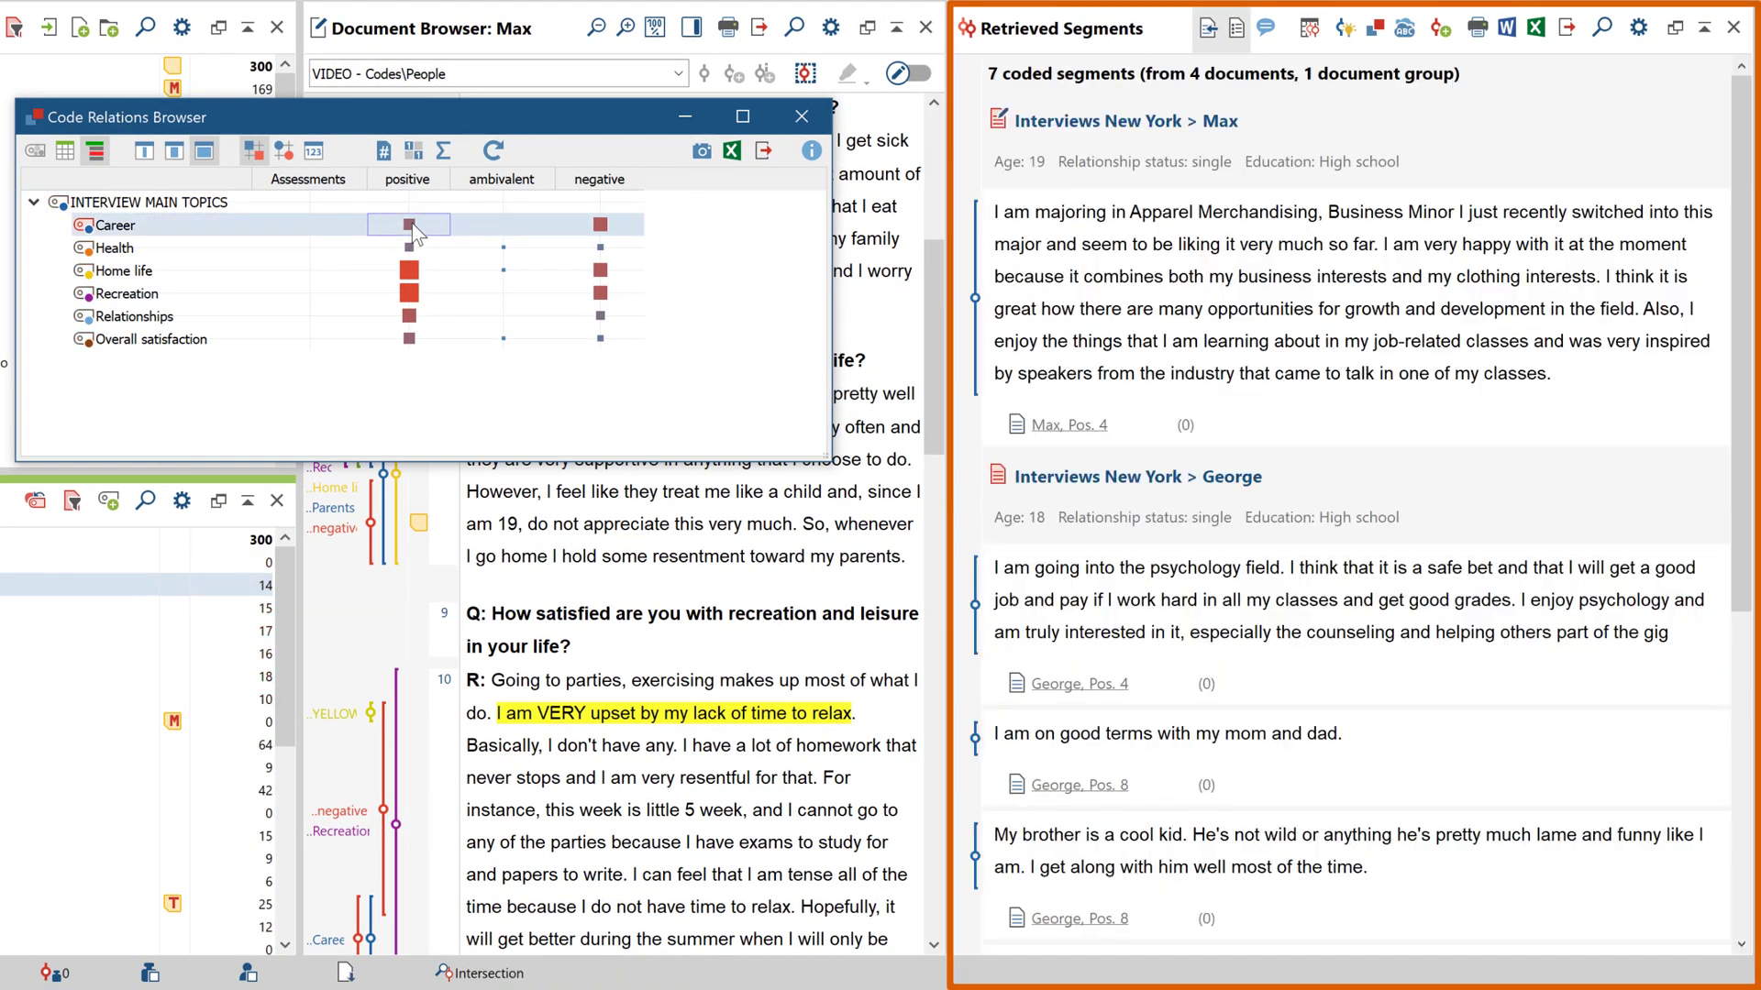
double_click(409, 247)
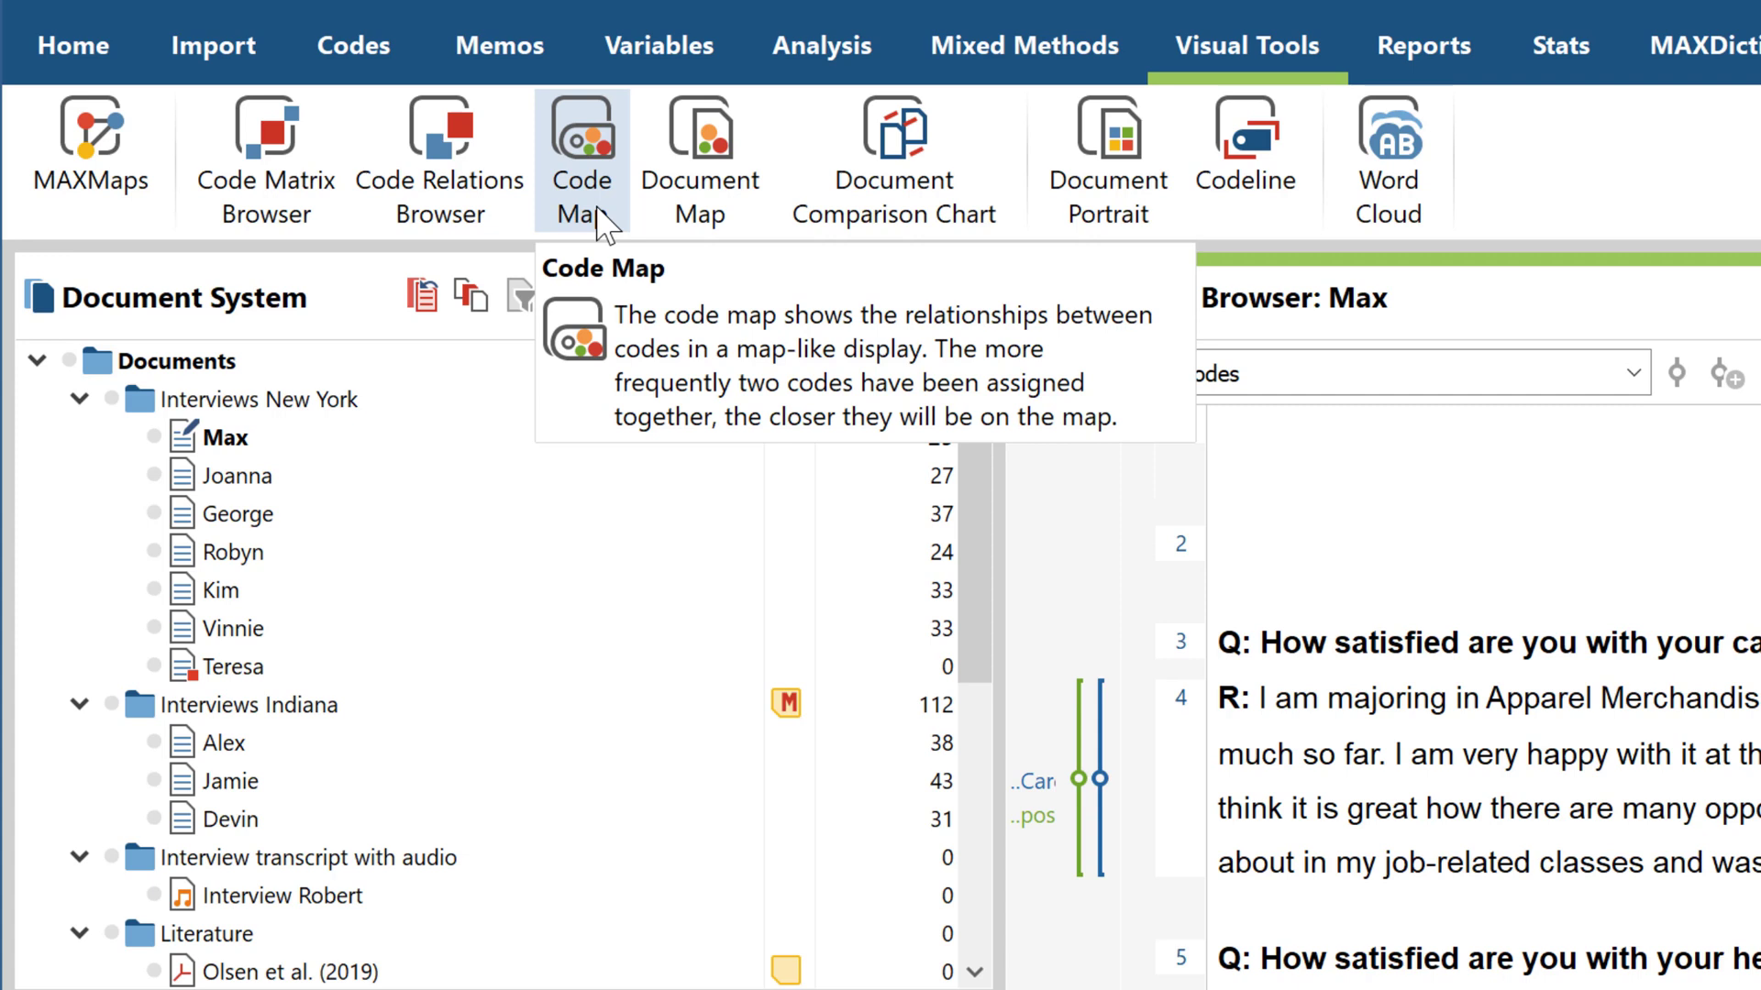
Create a Code Map from the five People subcodes, Parents through Partner
left_click(600, 220)
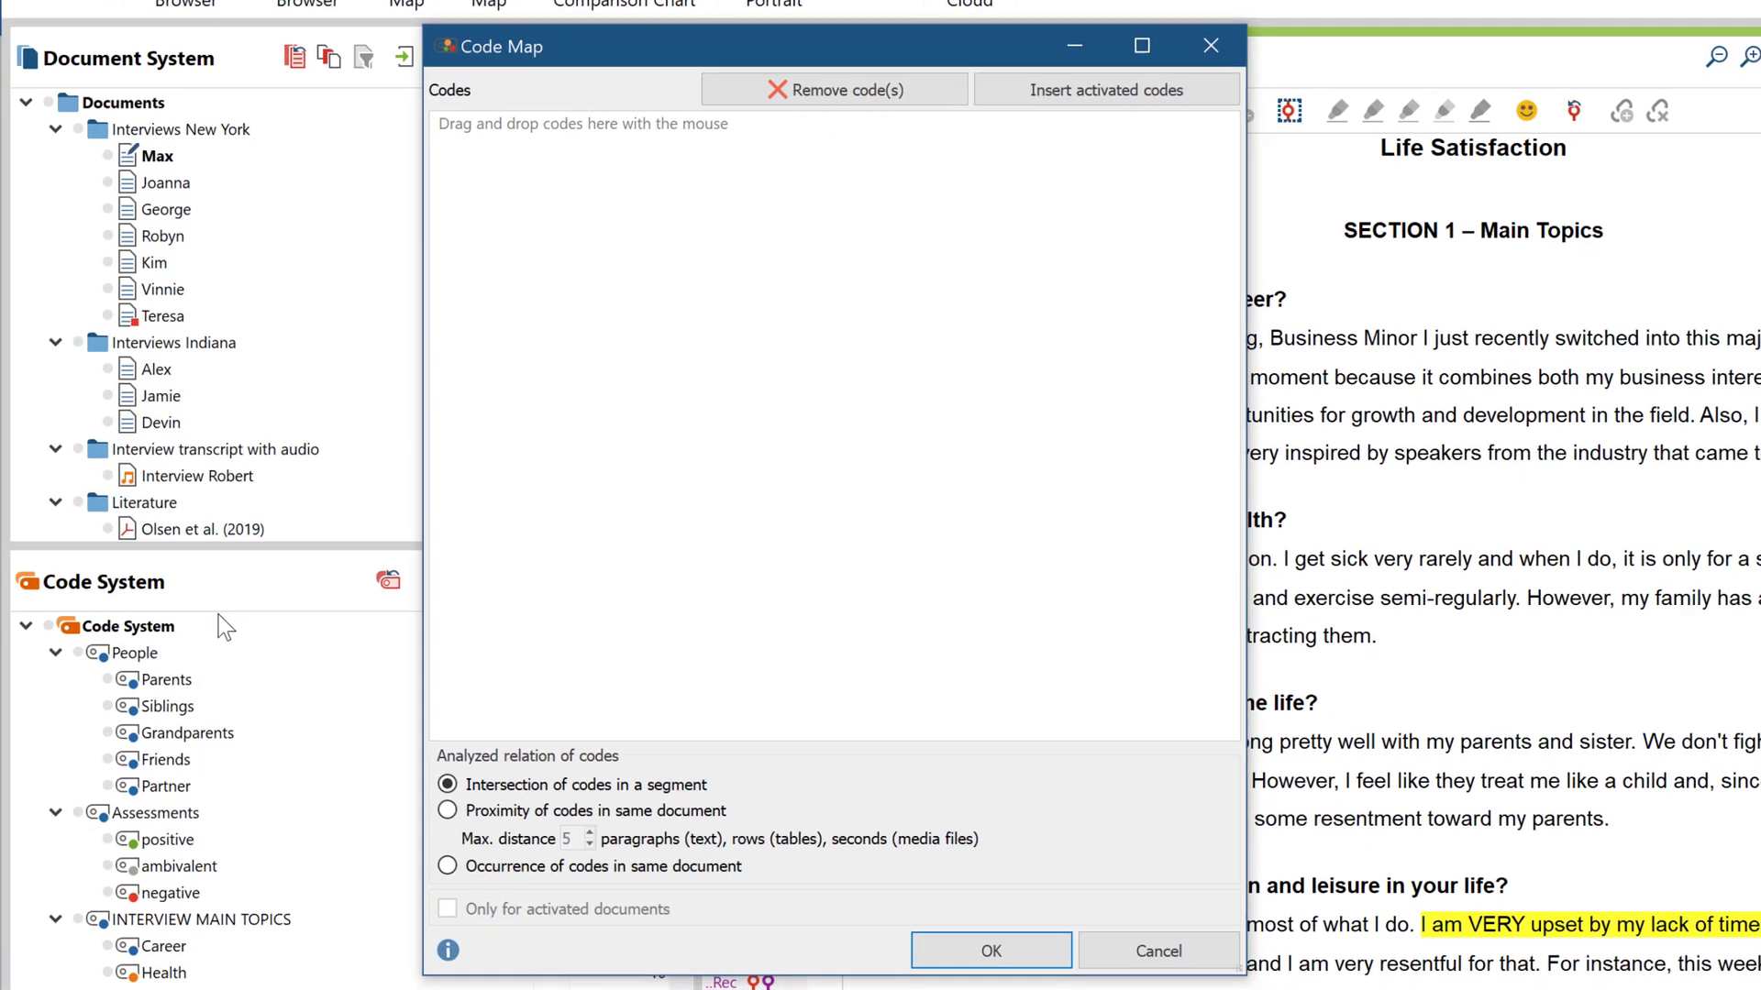
left_click(184, 782)
left_click(203, 794, "shift")
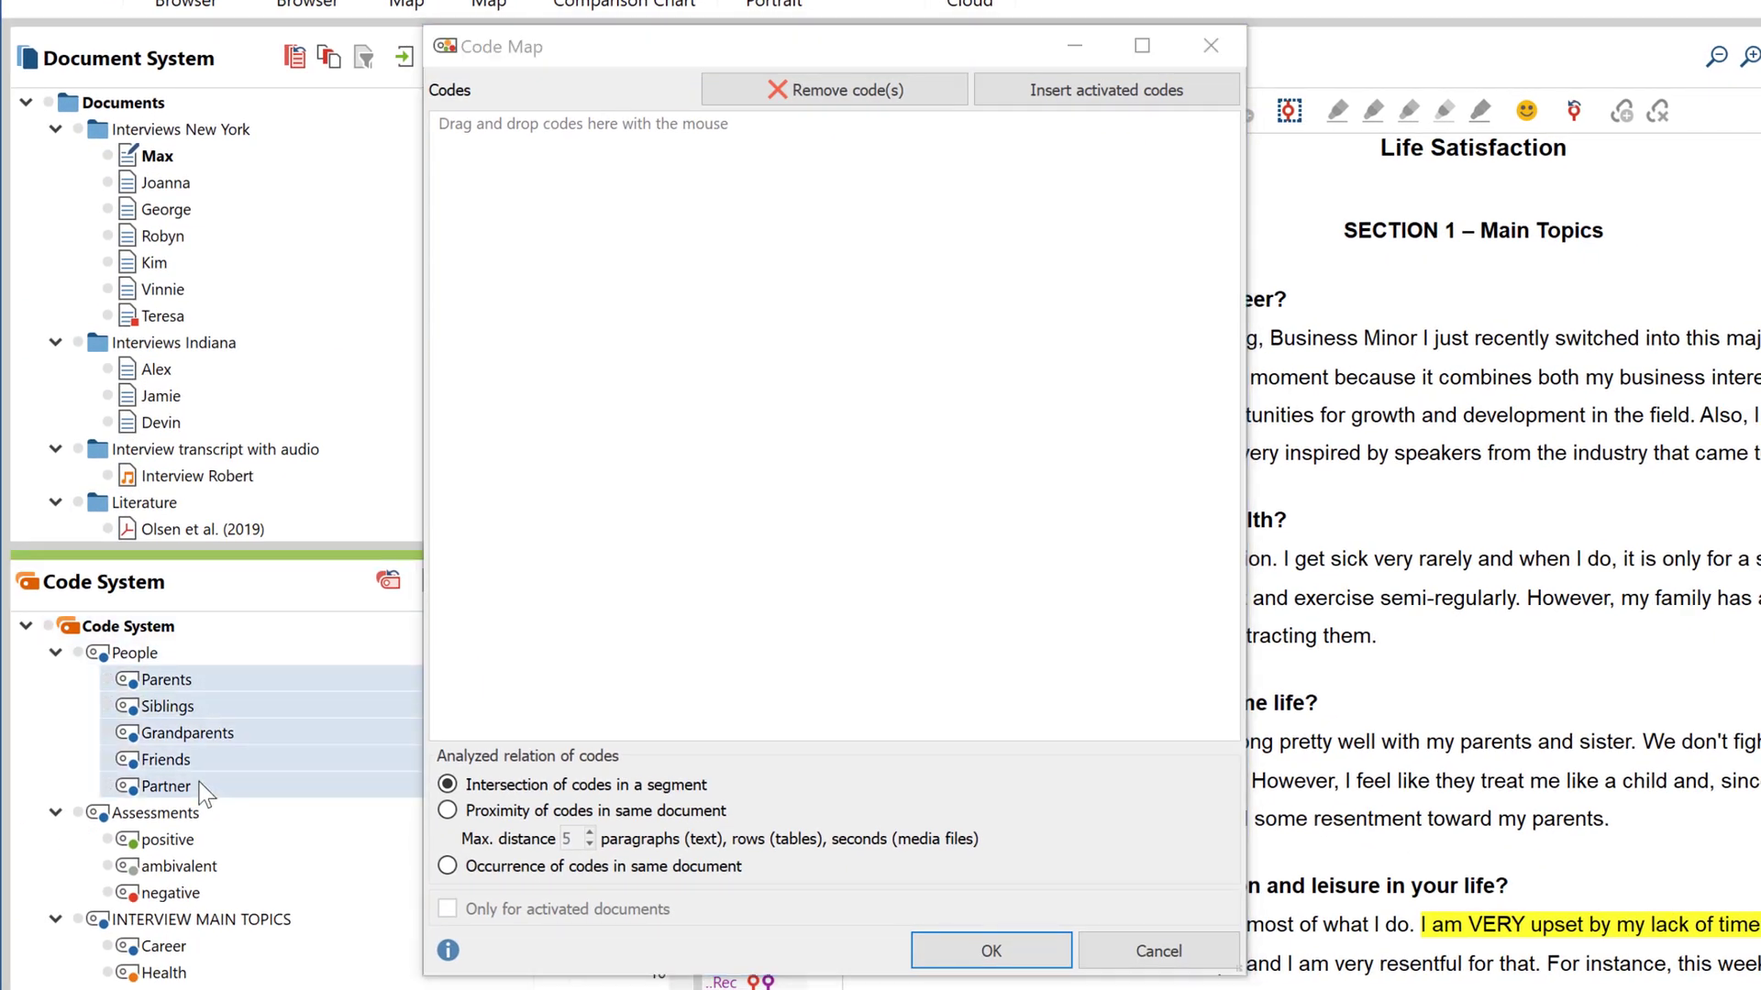
left_click_drag(203, 789, 648, 582)
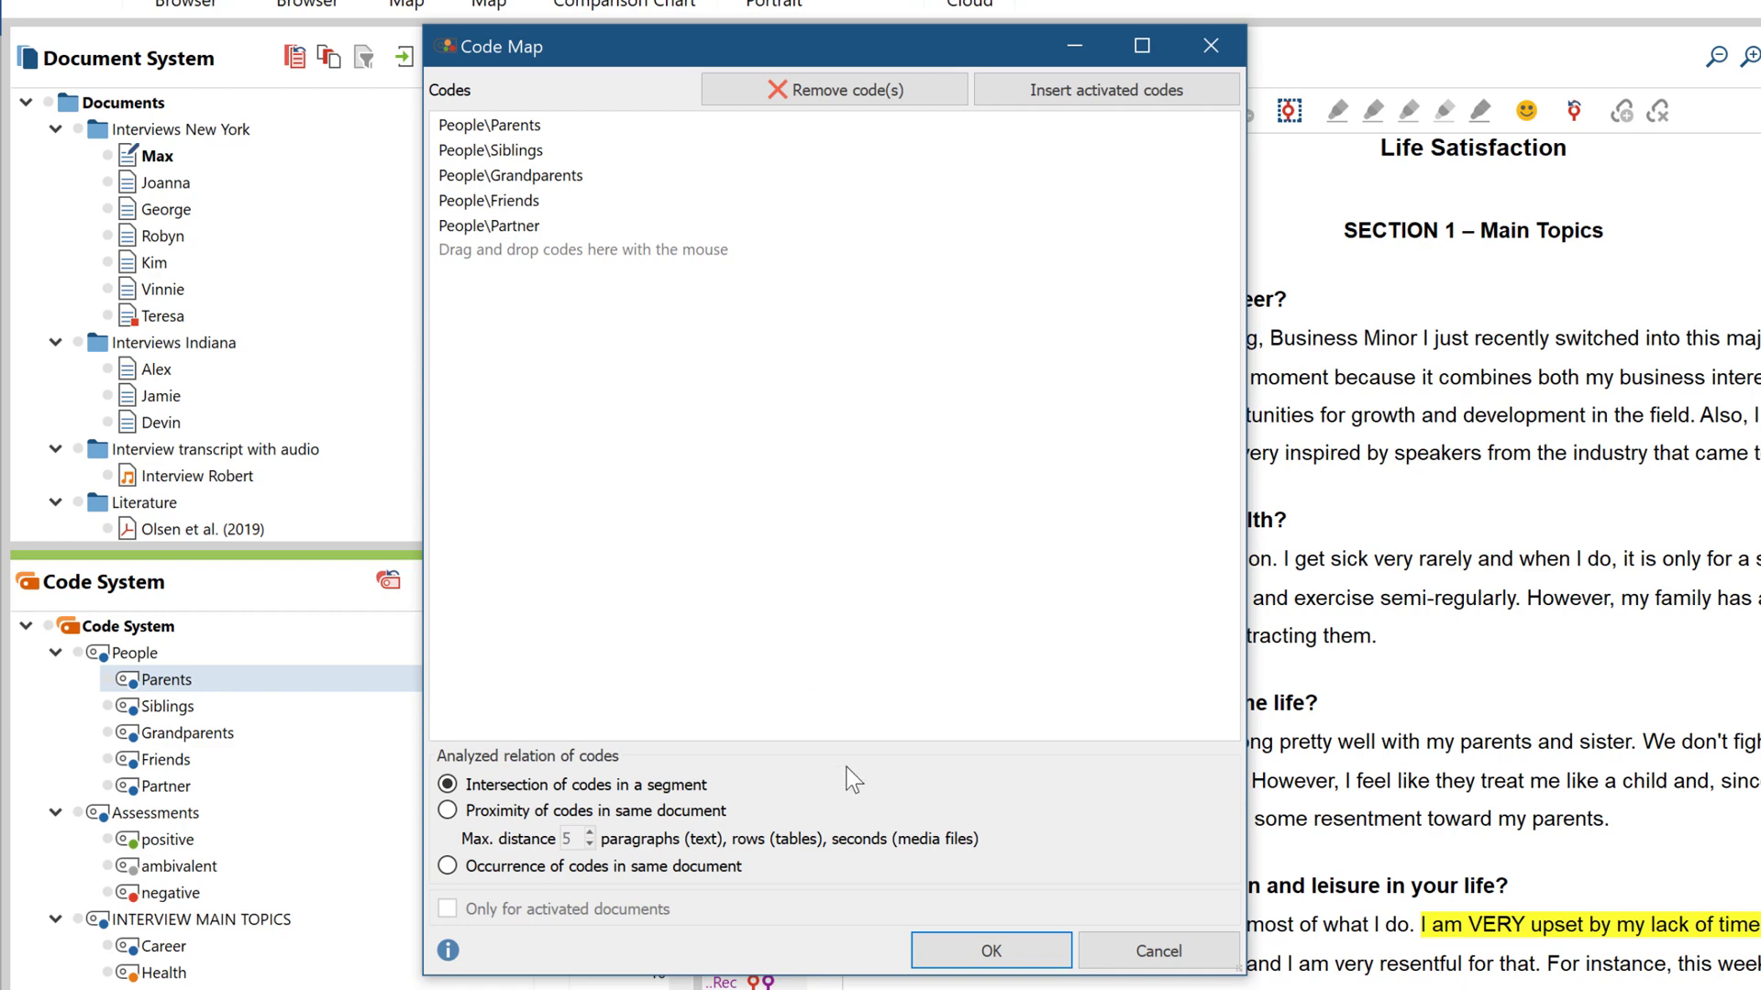
left_click(933, 954)
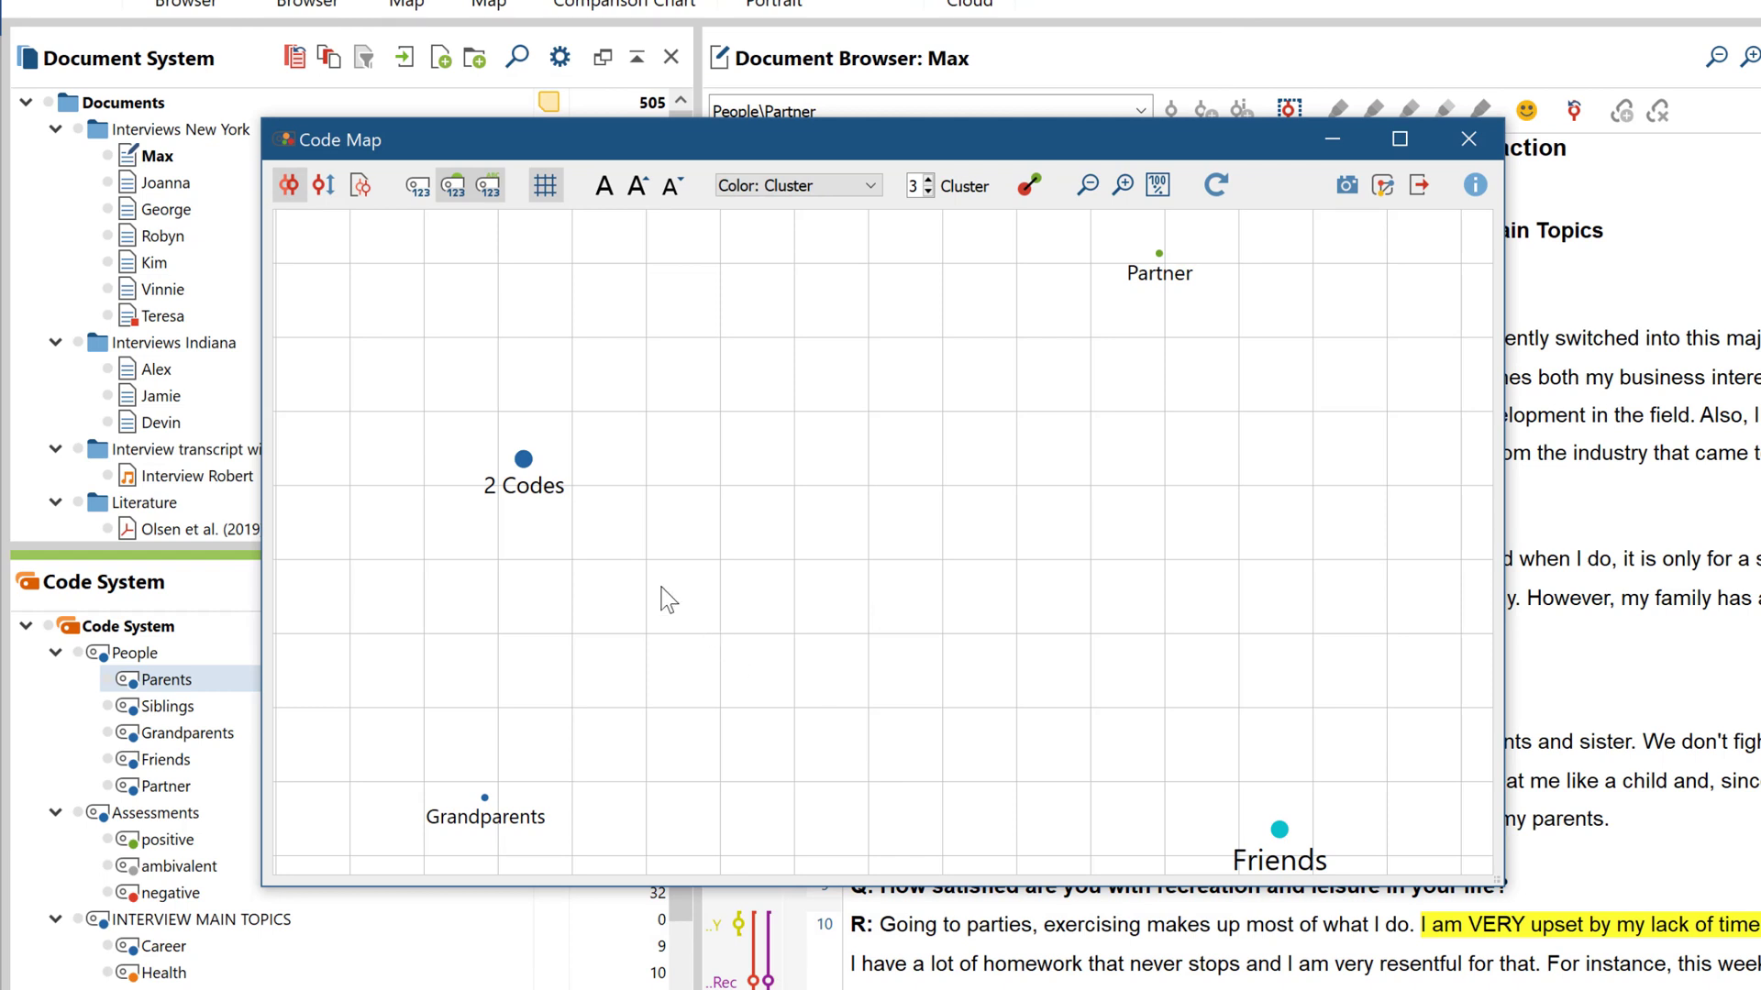
Hide the code map grid and keep cluster colouring, trying 2 clusters before returning to 3
mouse_move(530, 478)
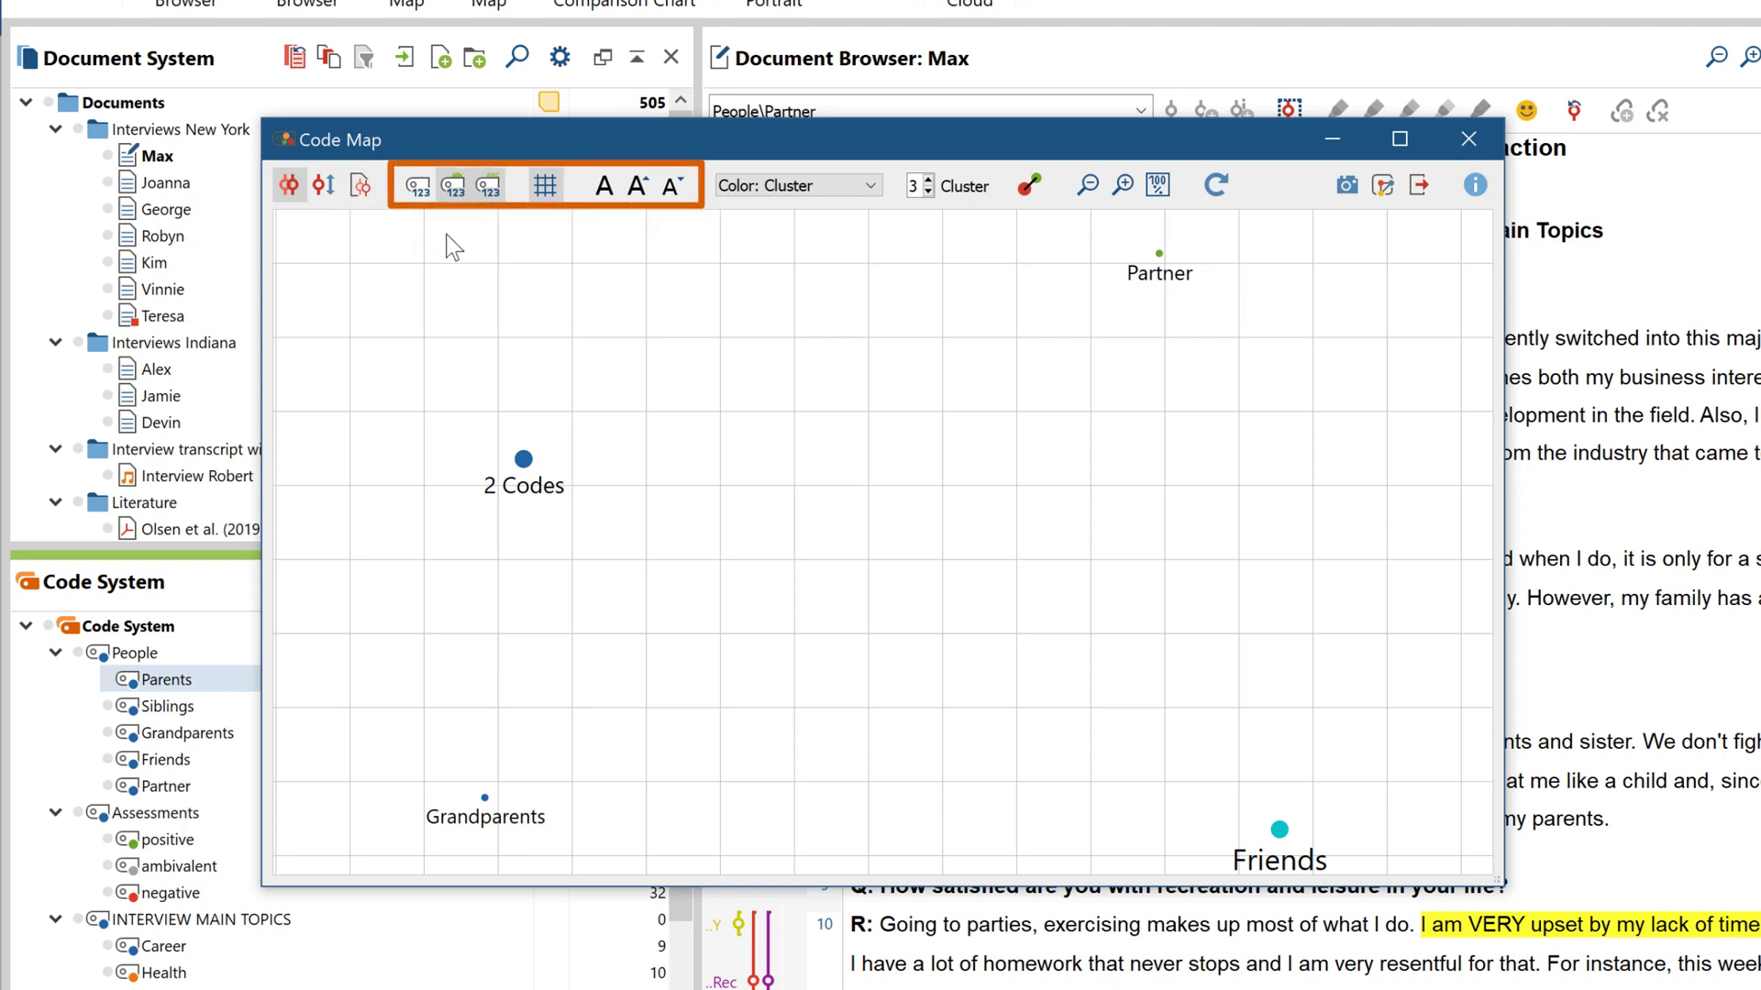
left_click(550, 199)
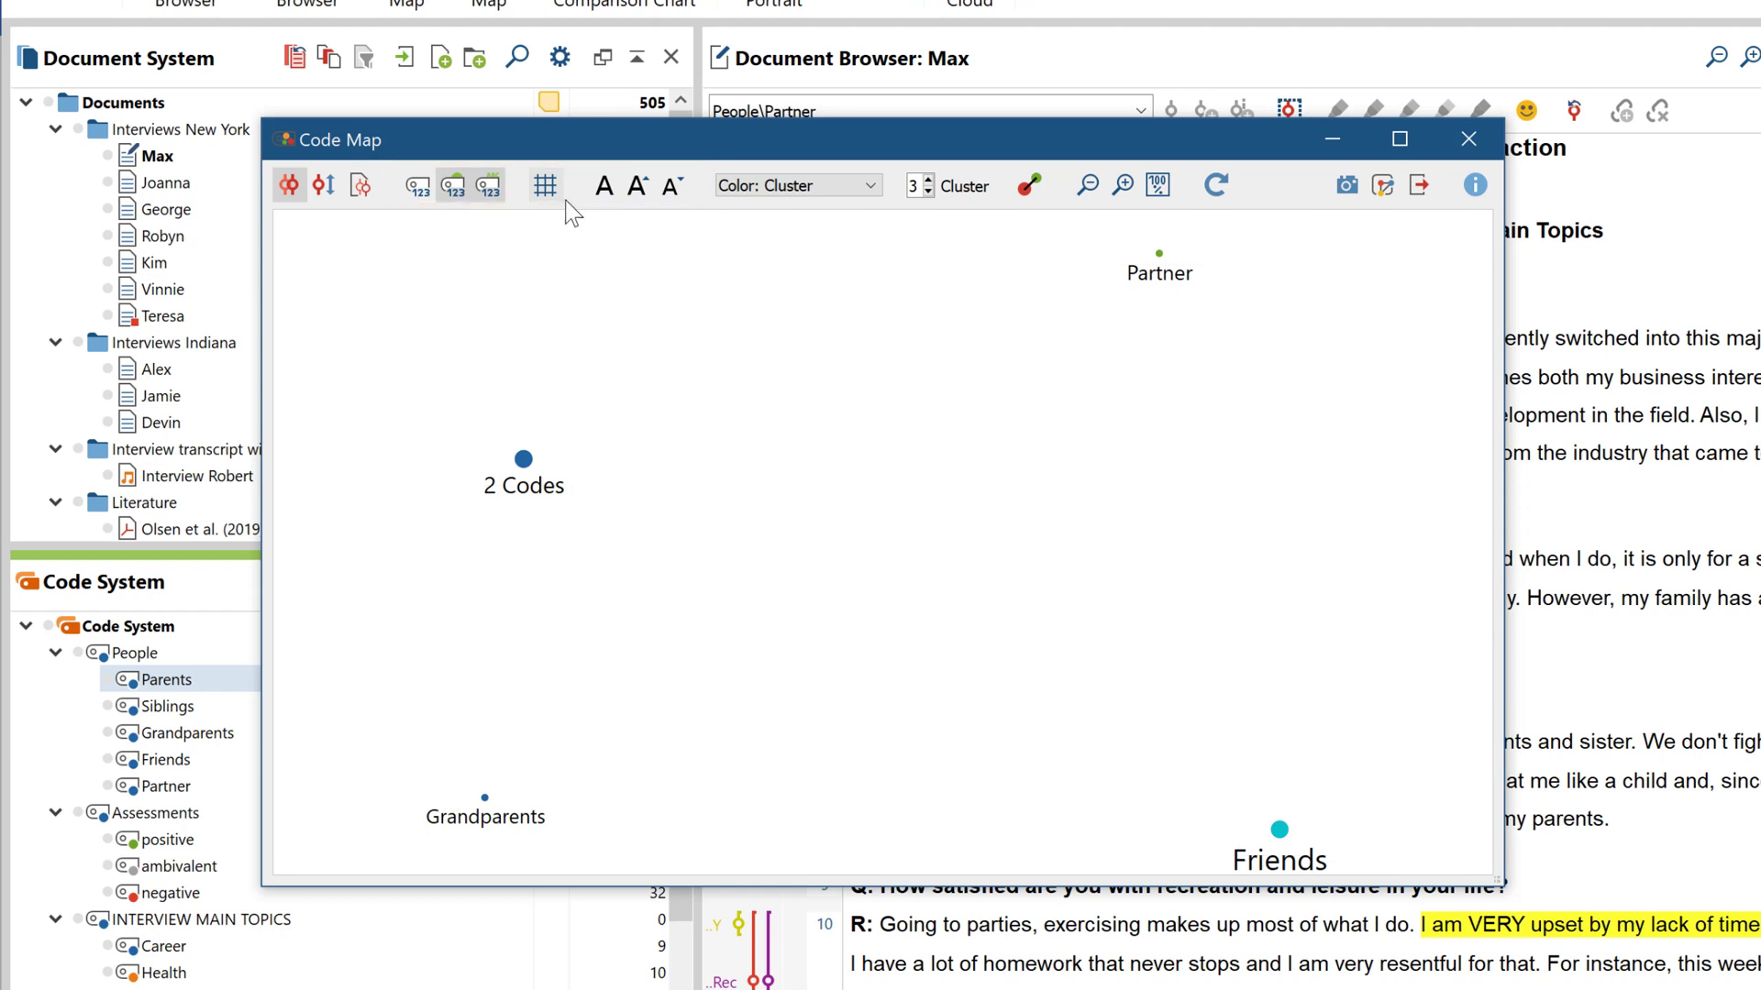
left_click(862, 188)
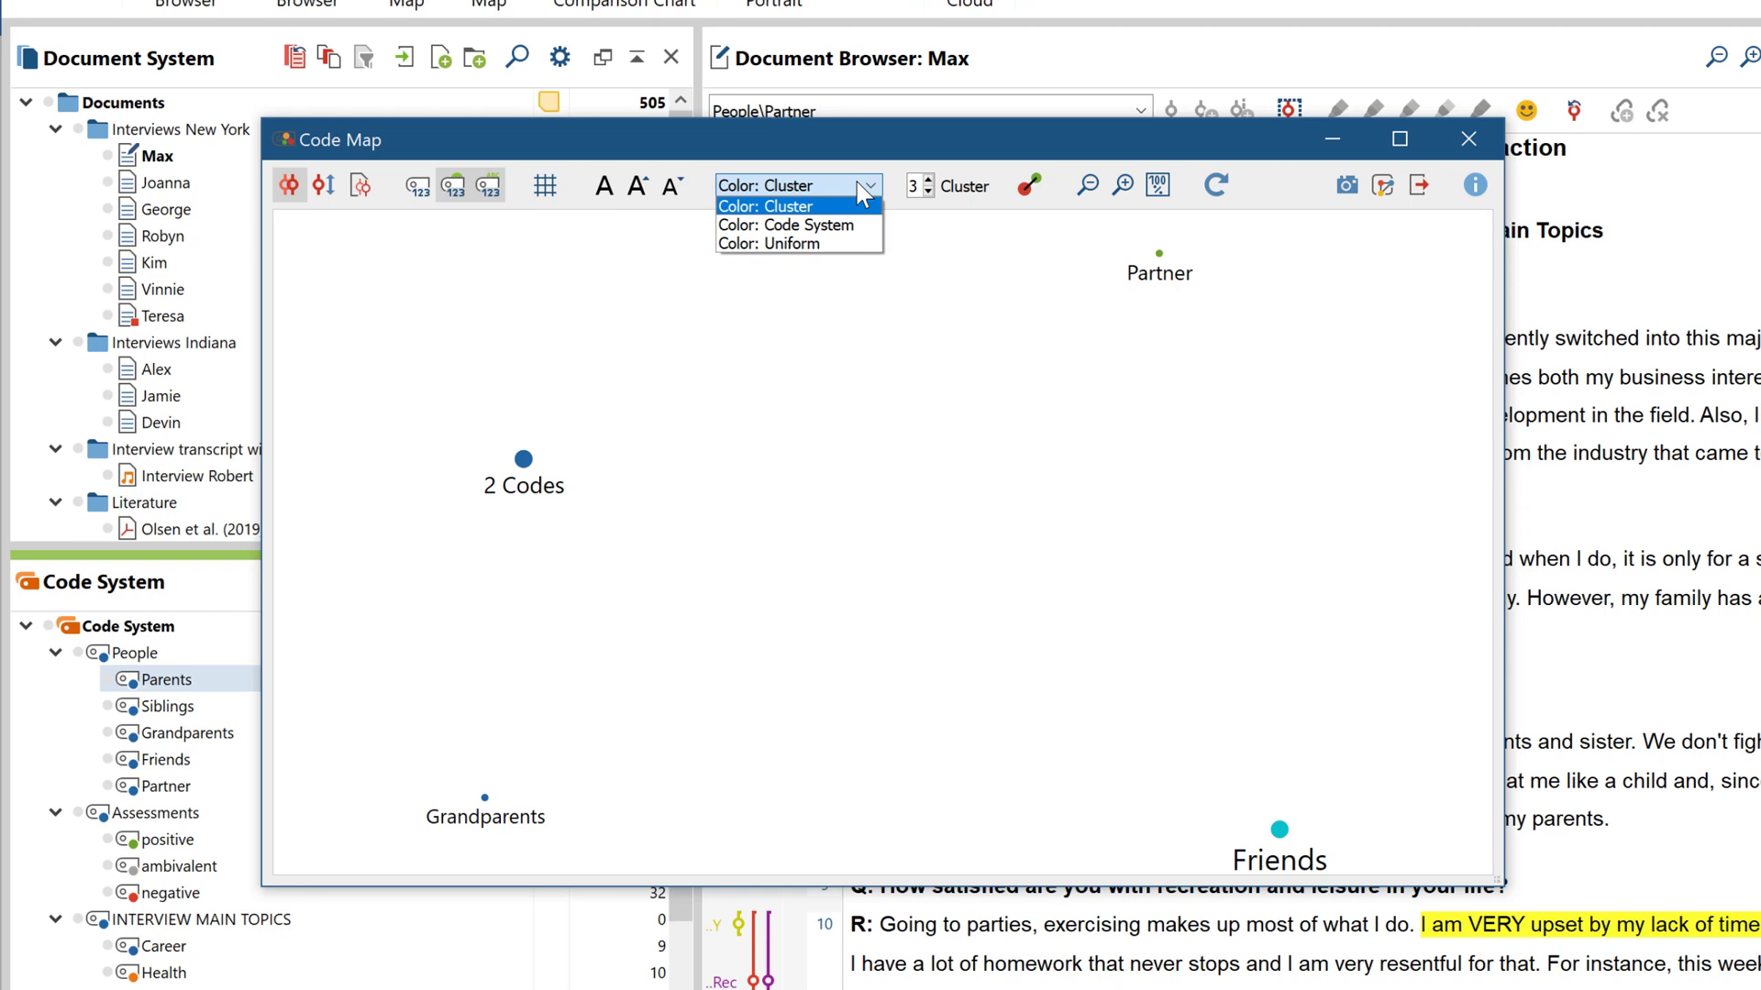
left_click(858, 185)
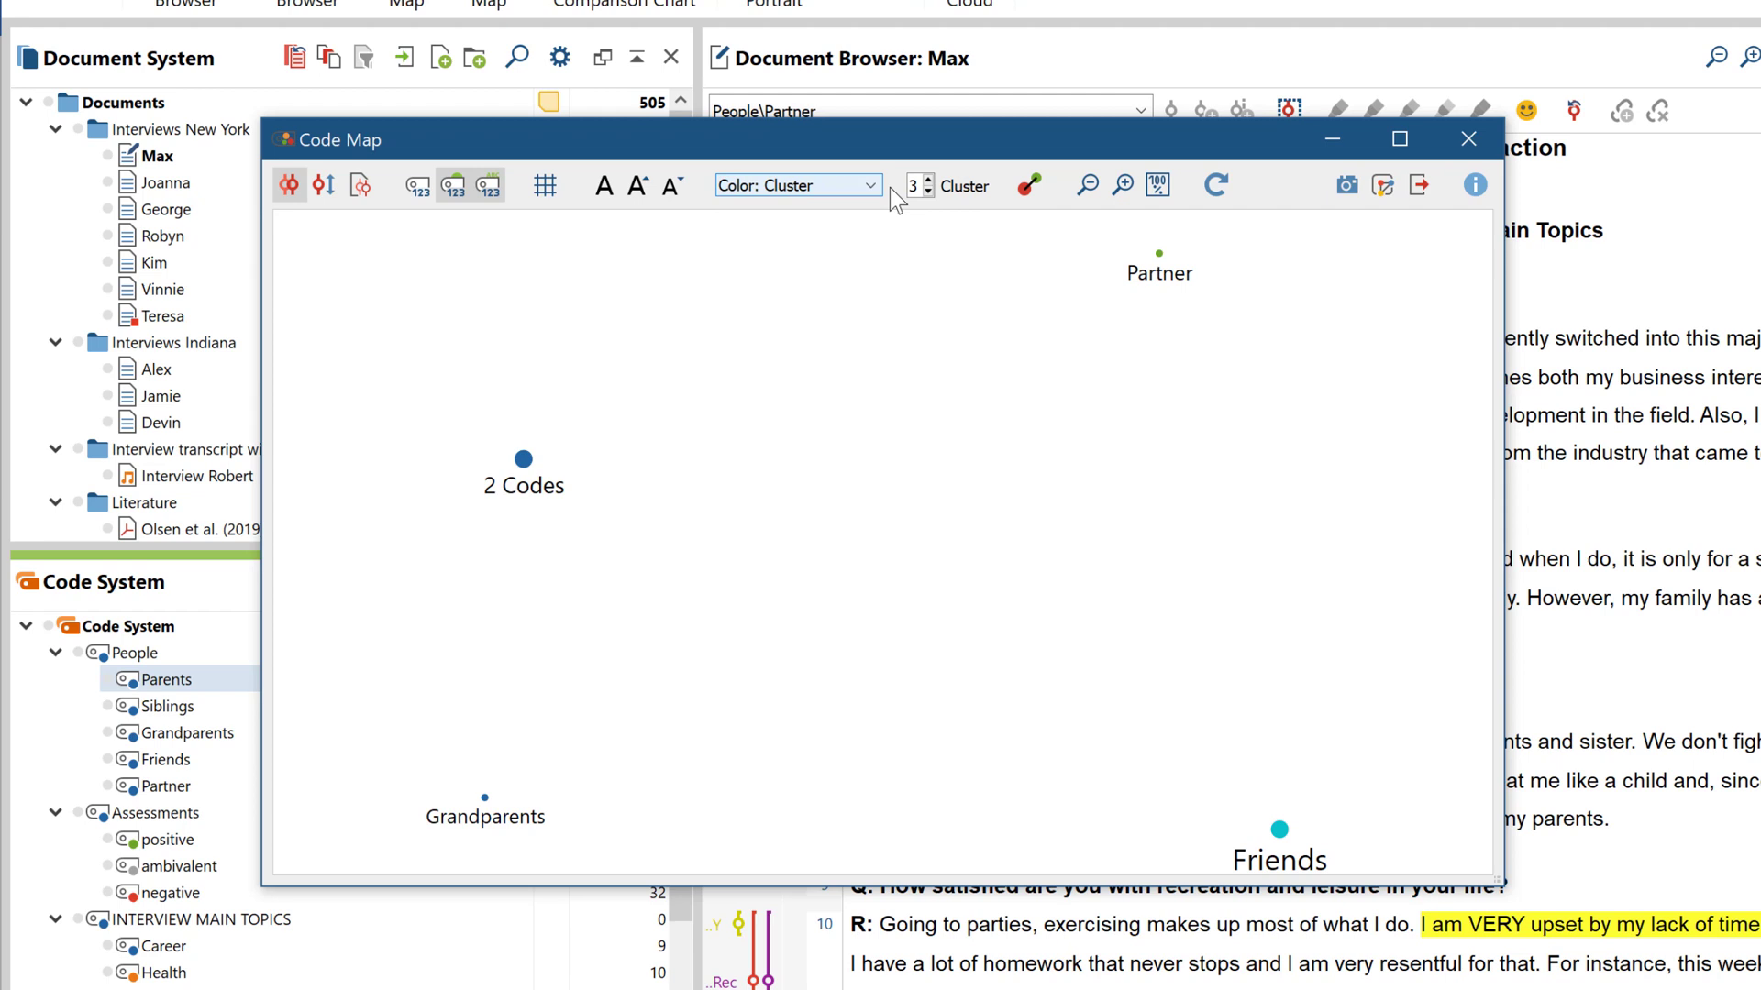
left_click(928, 191)
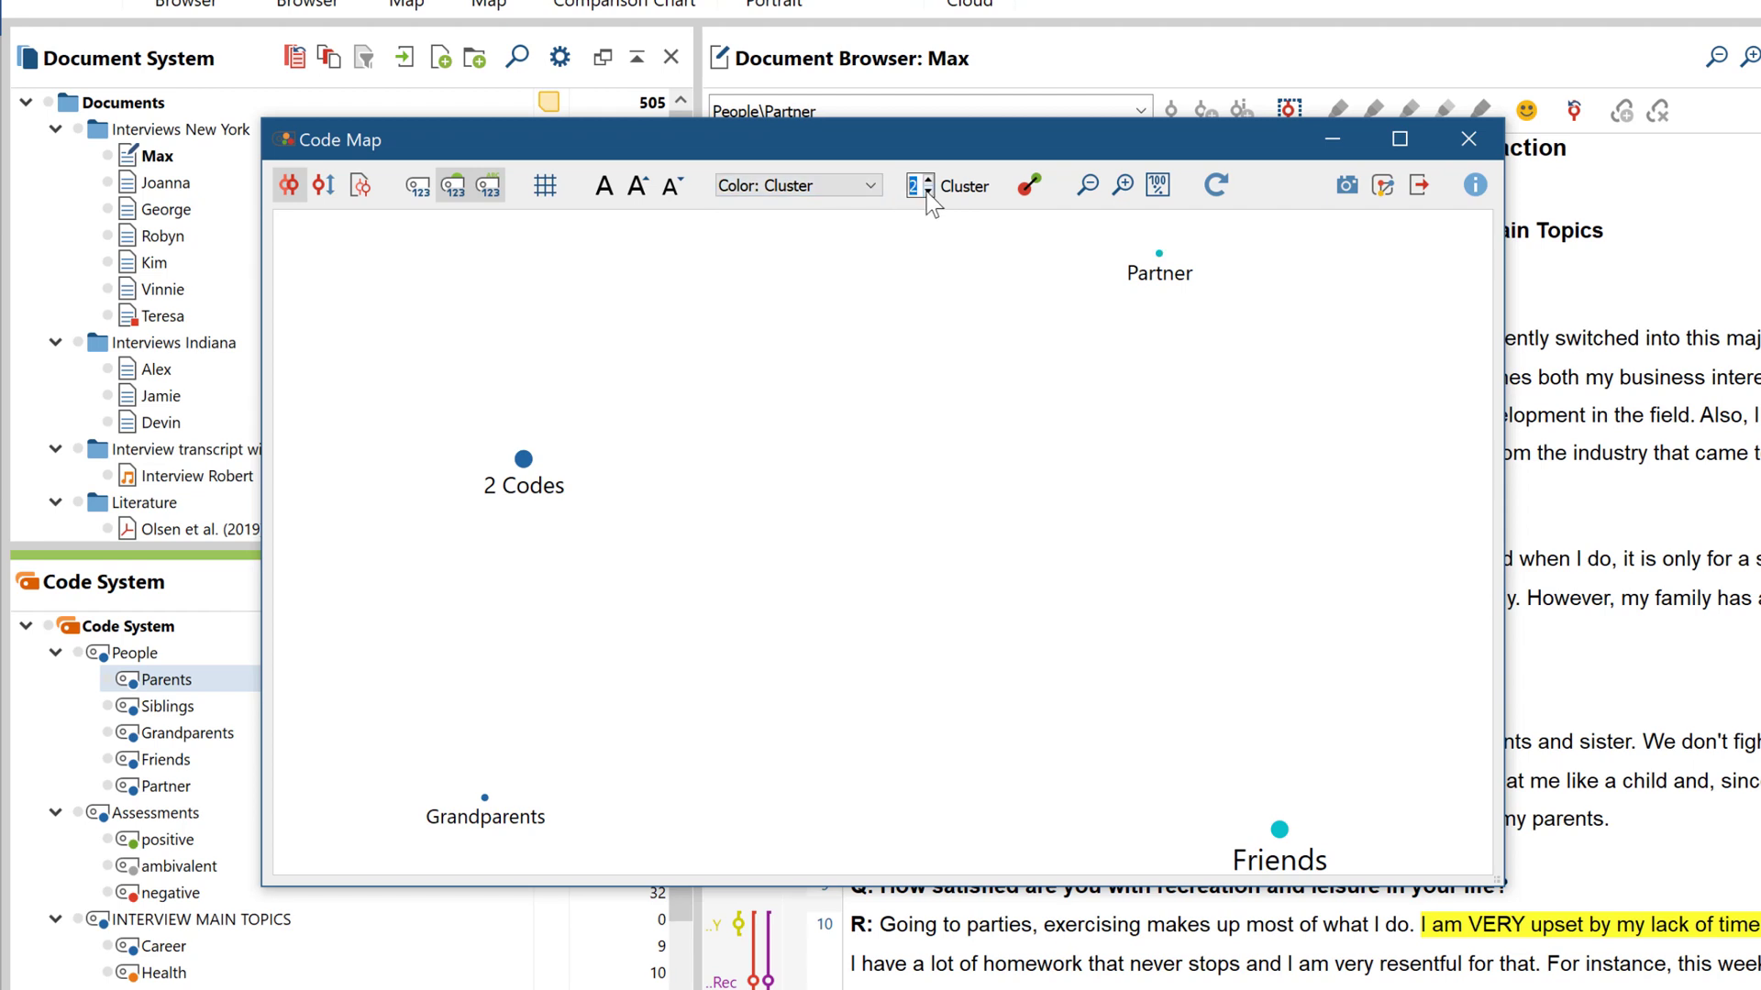
left_click(928, 180)
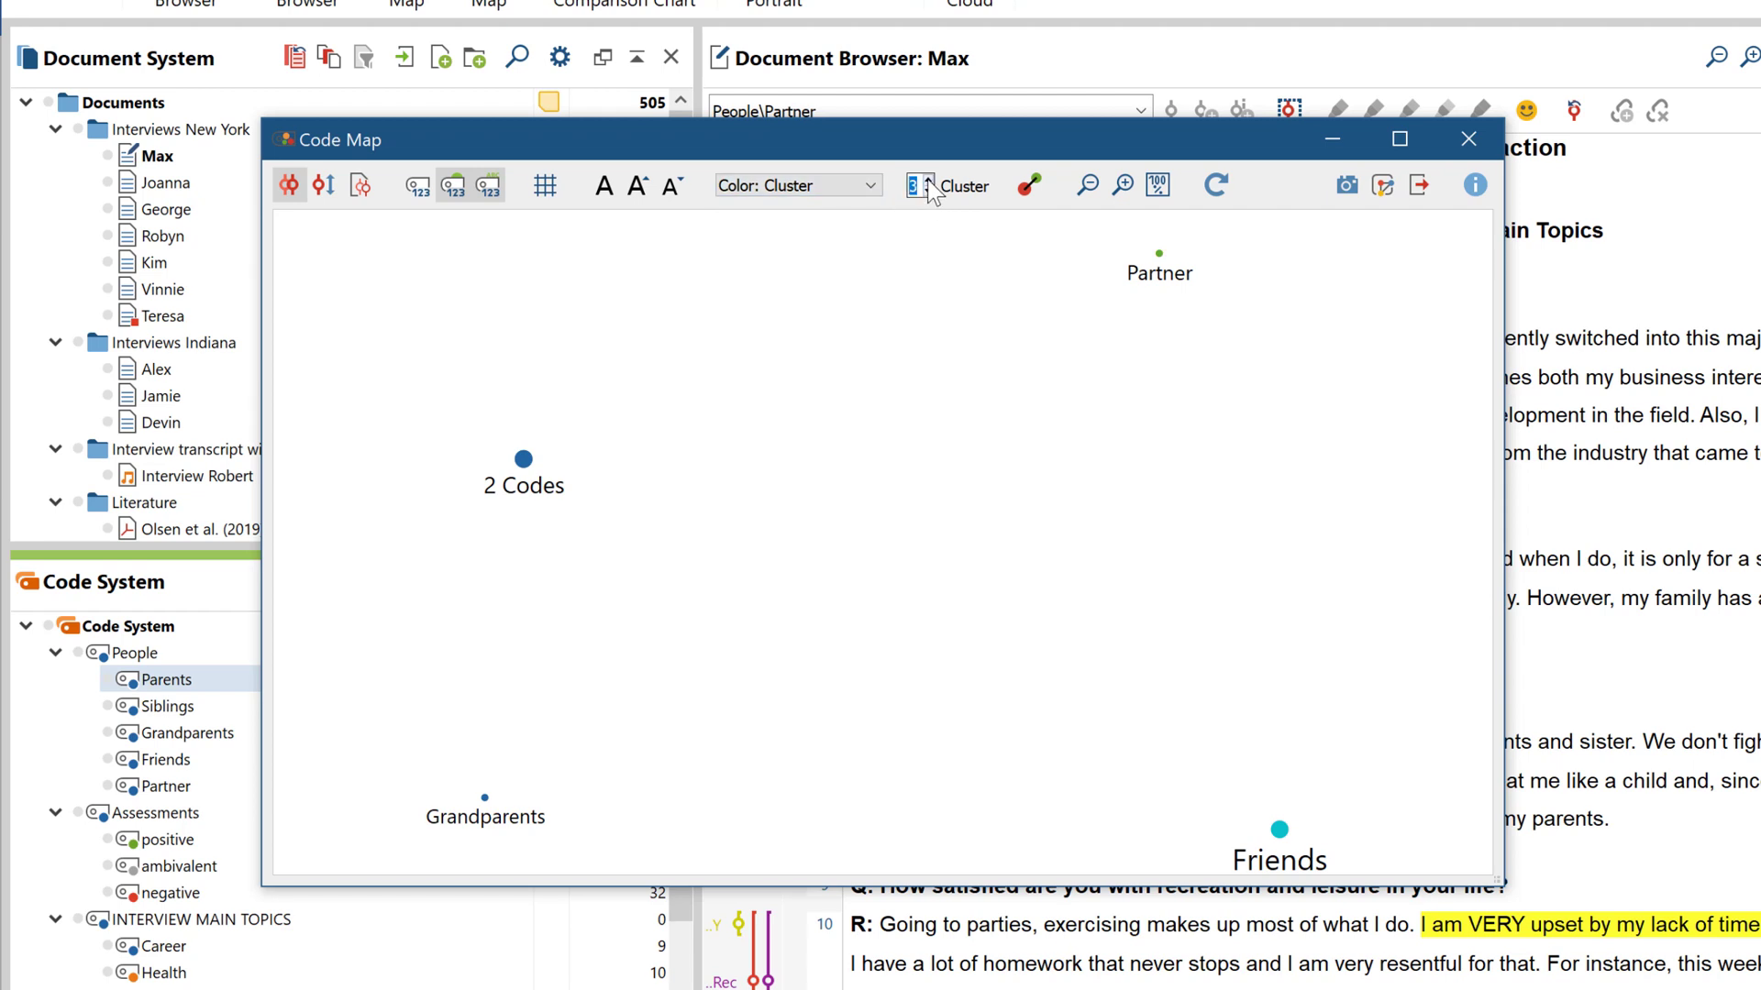
Show code relations as lines at minimum frequency 2, then close the Code Map
left_click(1029, 191)
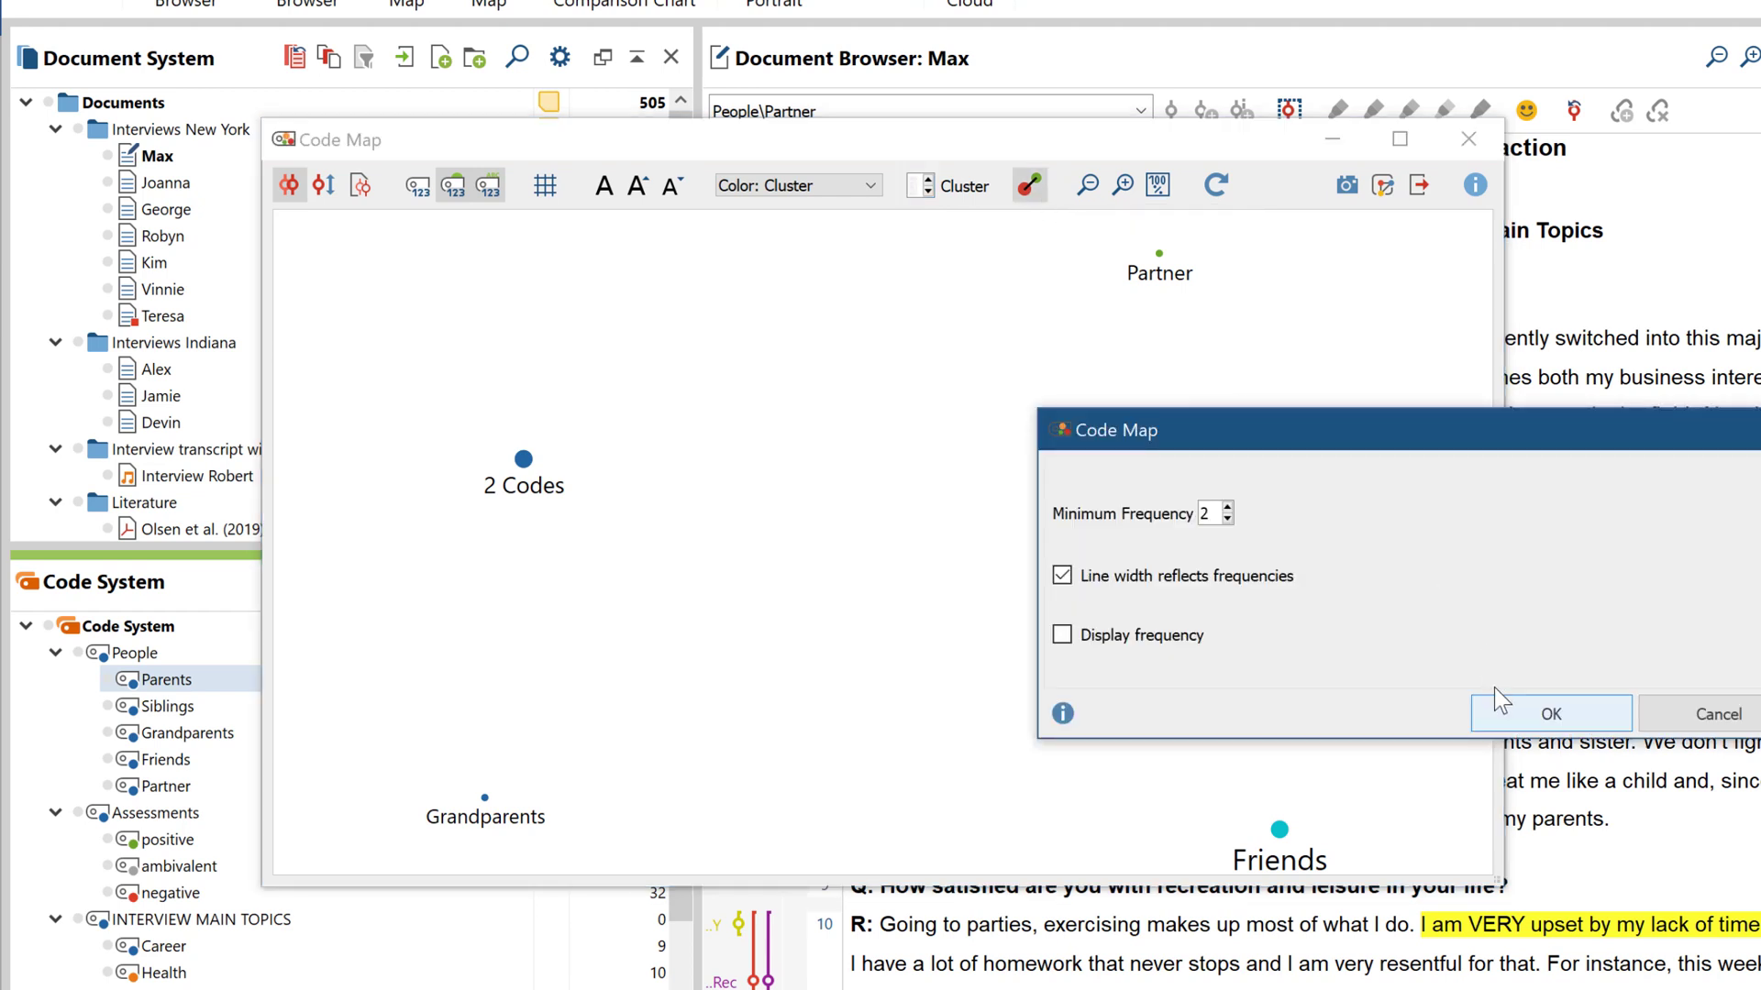
left_click(1501, 717)
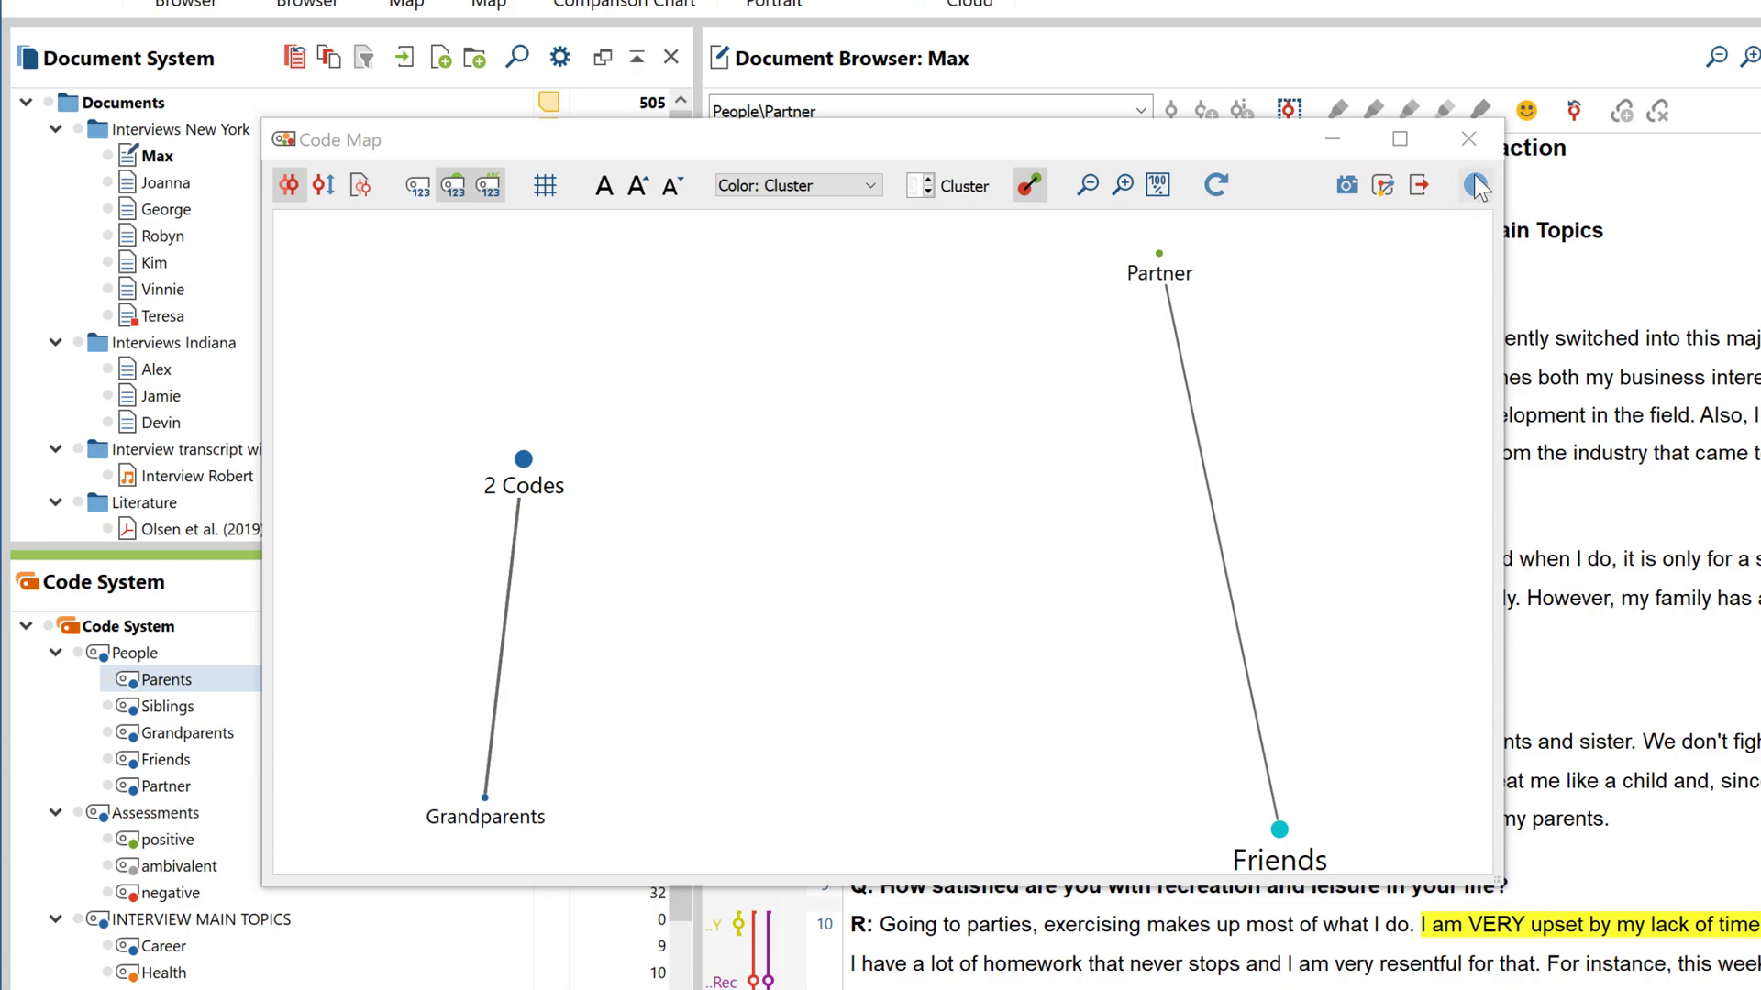
left_click(1469, 142)
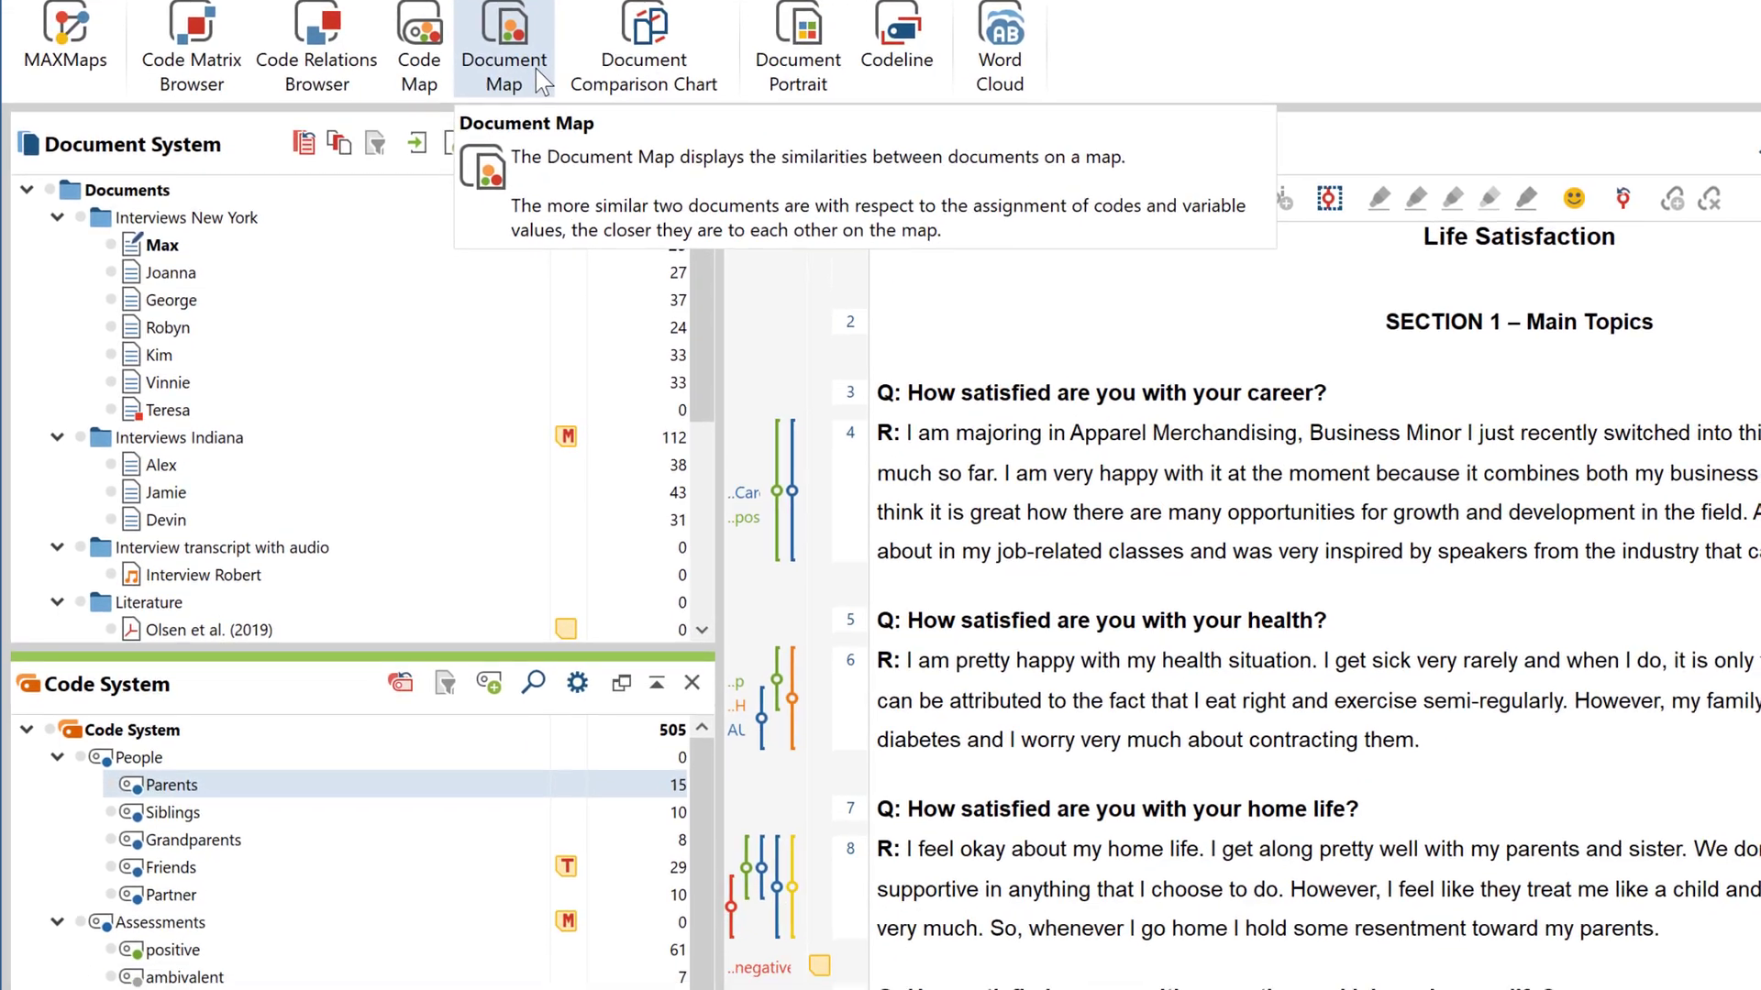
Start a new Document Map containing the seven Interviews New York documents
left_click(529, 7)
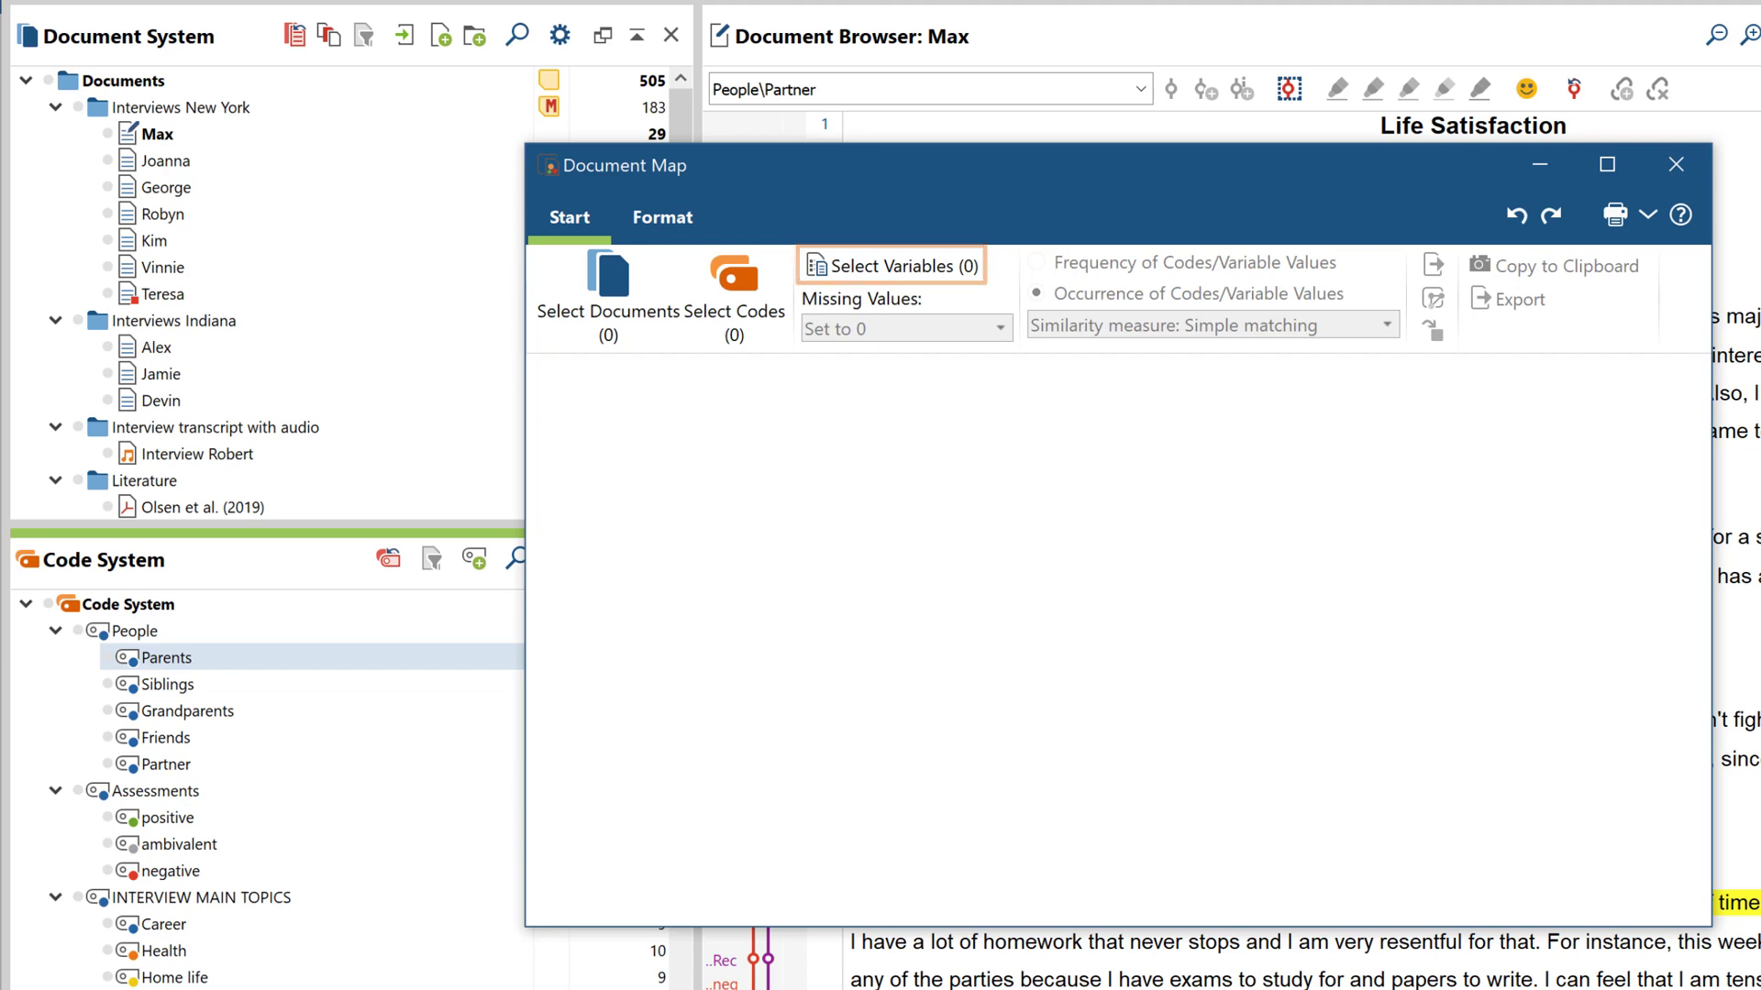
left_click(644, 333)
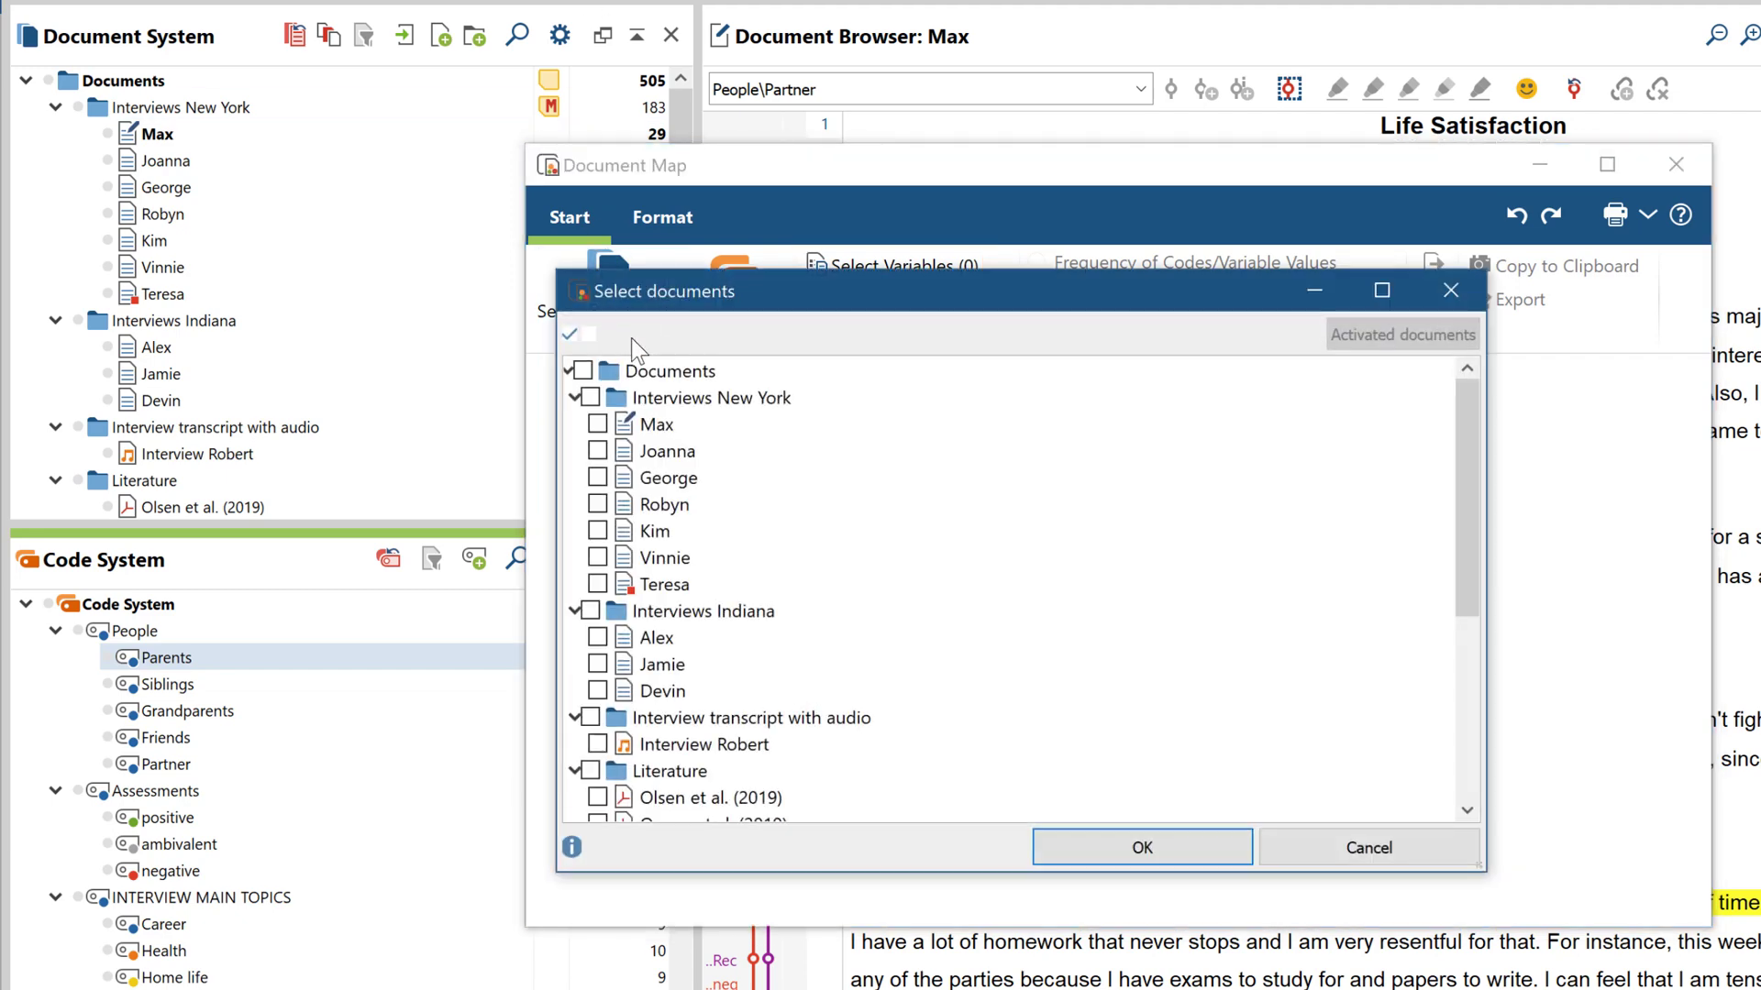
left_click(590, 398)
left_click(1052, 849)
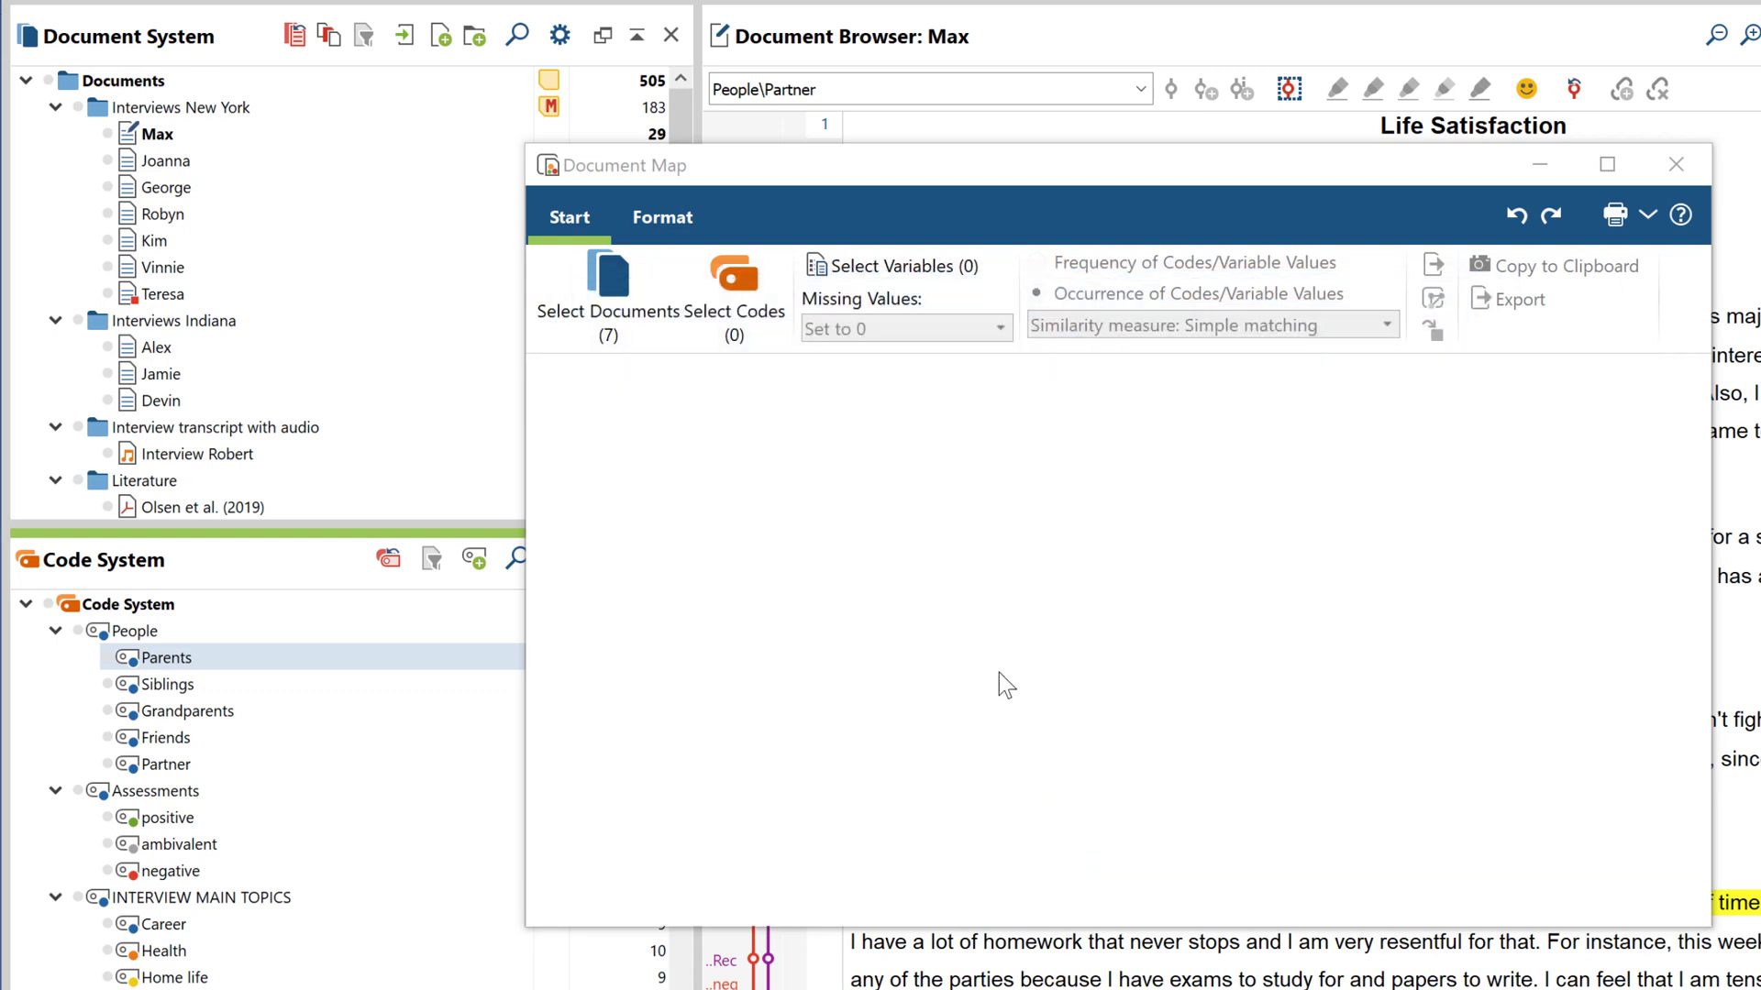
Compare the documents by the People codes plus Career, six codes in total
left_click(762, 327)
left_click(589, 397)
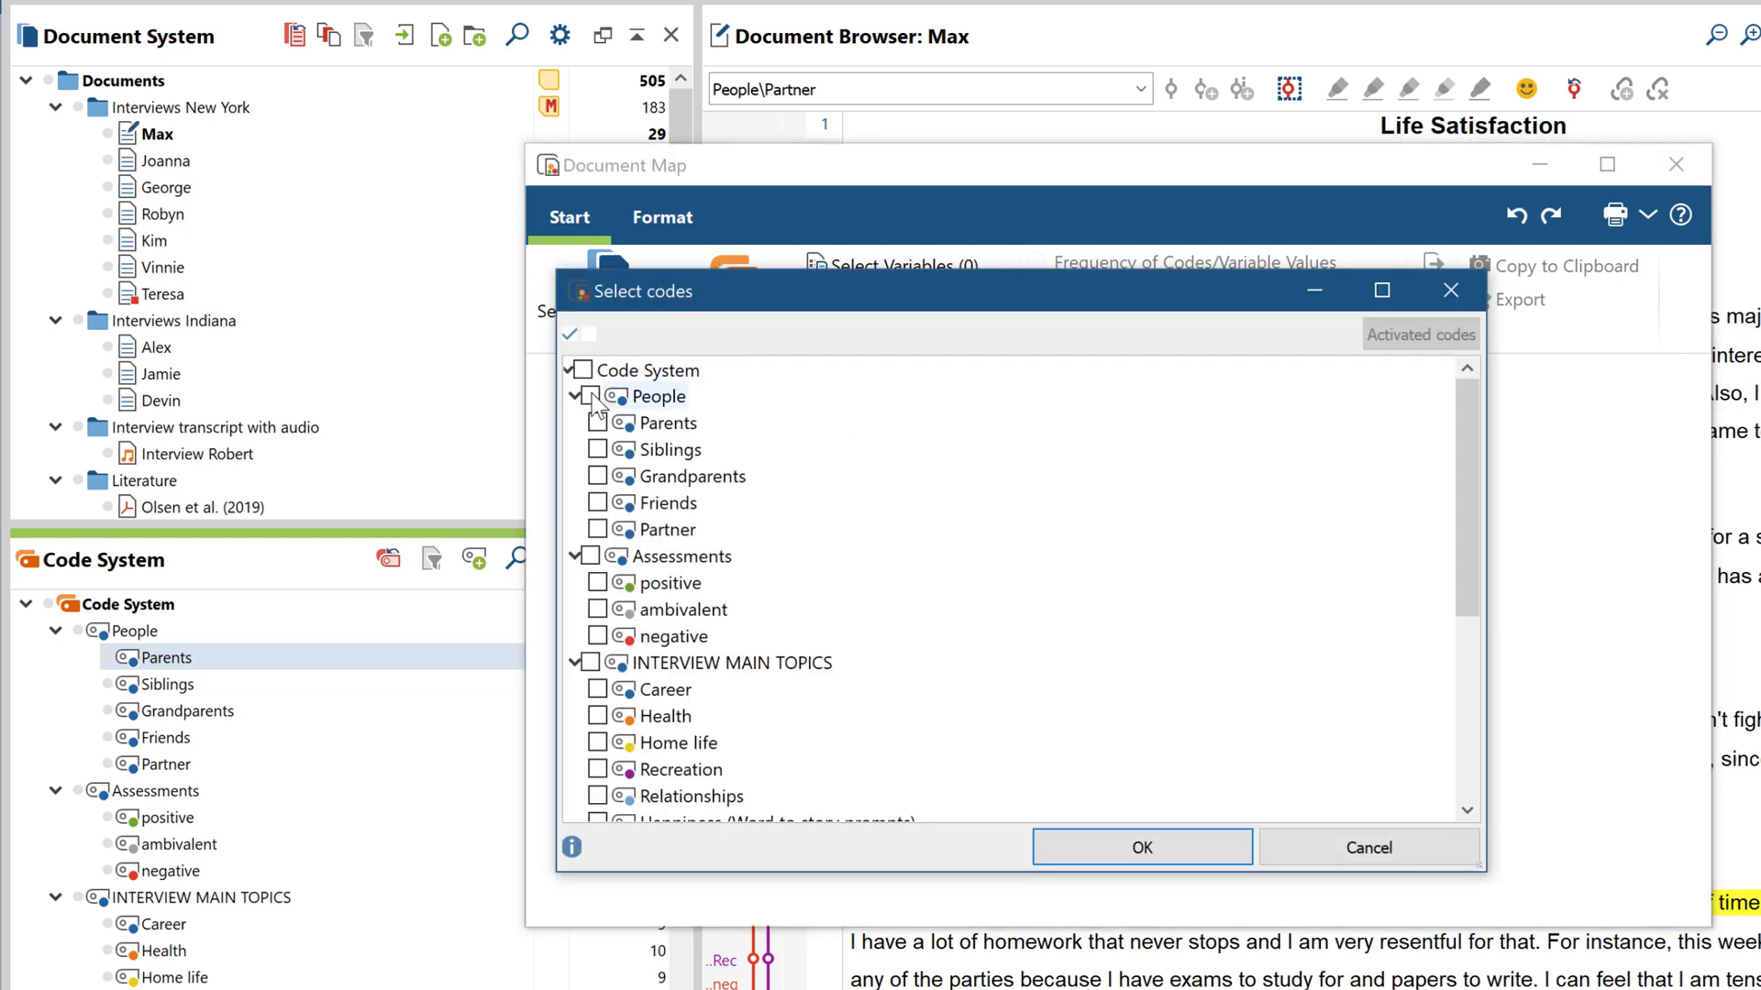
left_click(597, 422)
left_click(597, 449)
left_click(597, 476)
left_click(597, 502)
left_click(597, 529)
left_click(597, 690)
left_click(1064, 839)
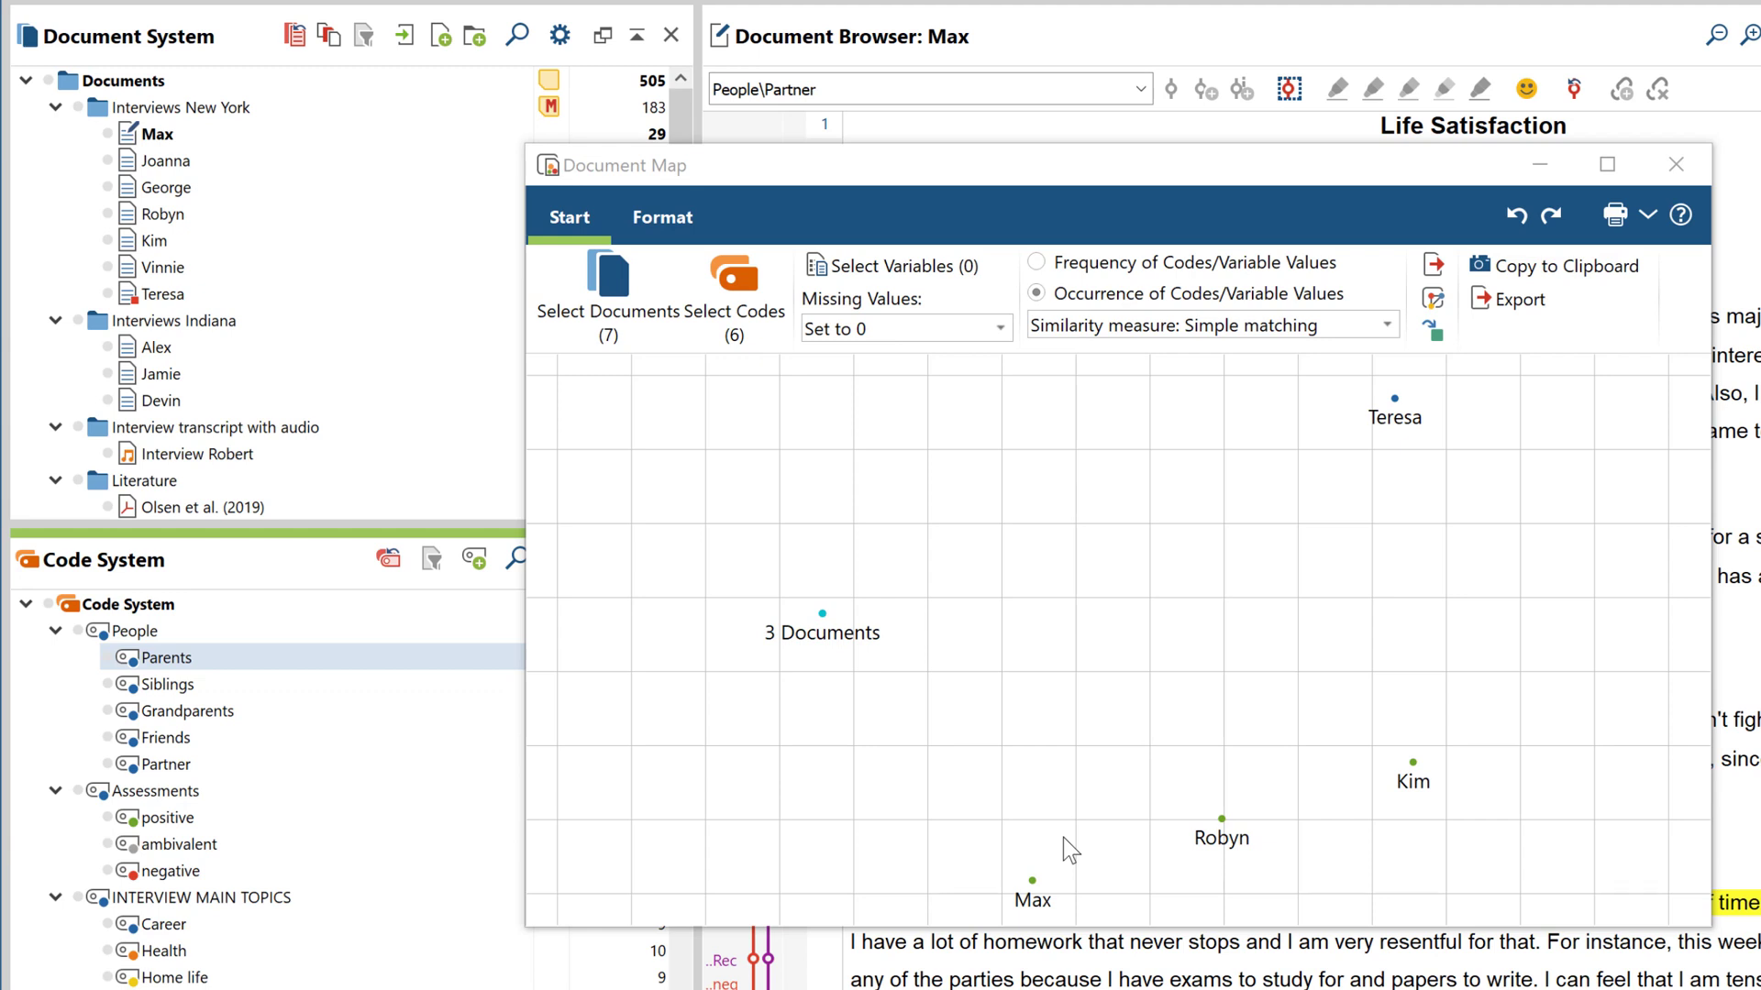
Open the online manual page 'Document Map: Arranging documents according to Similarity'
left_click(1681, 224)
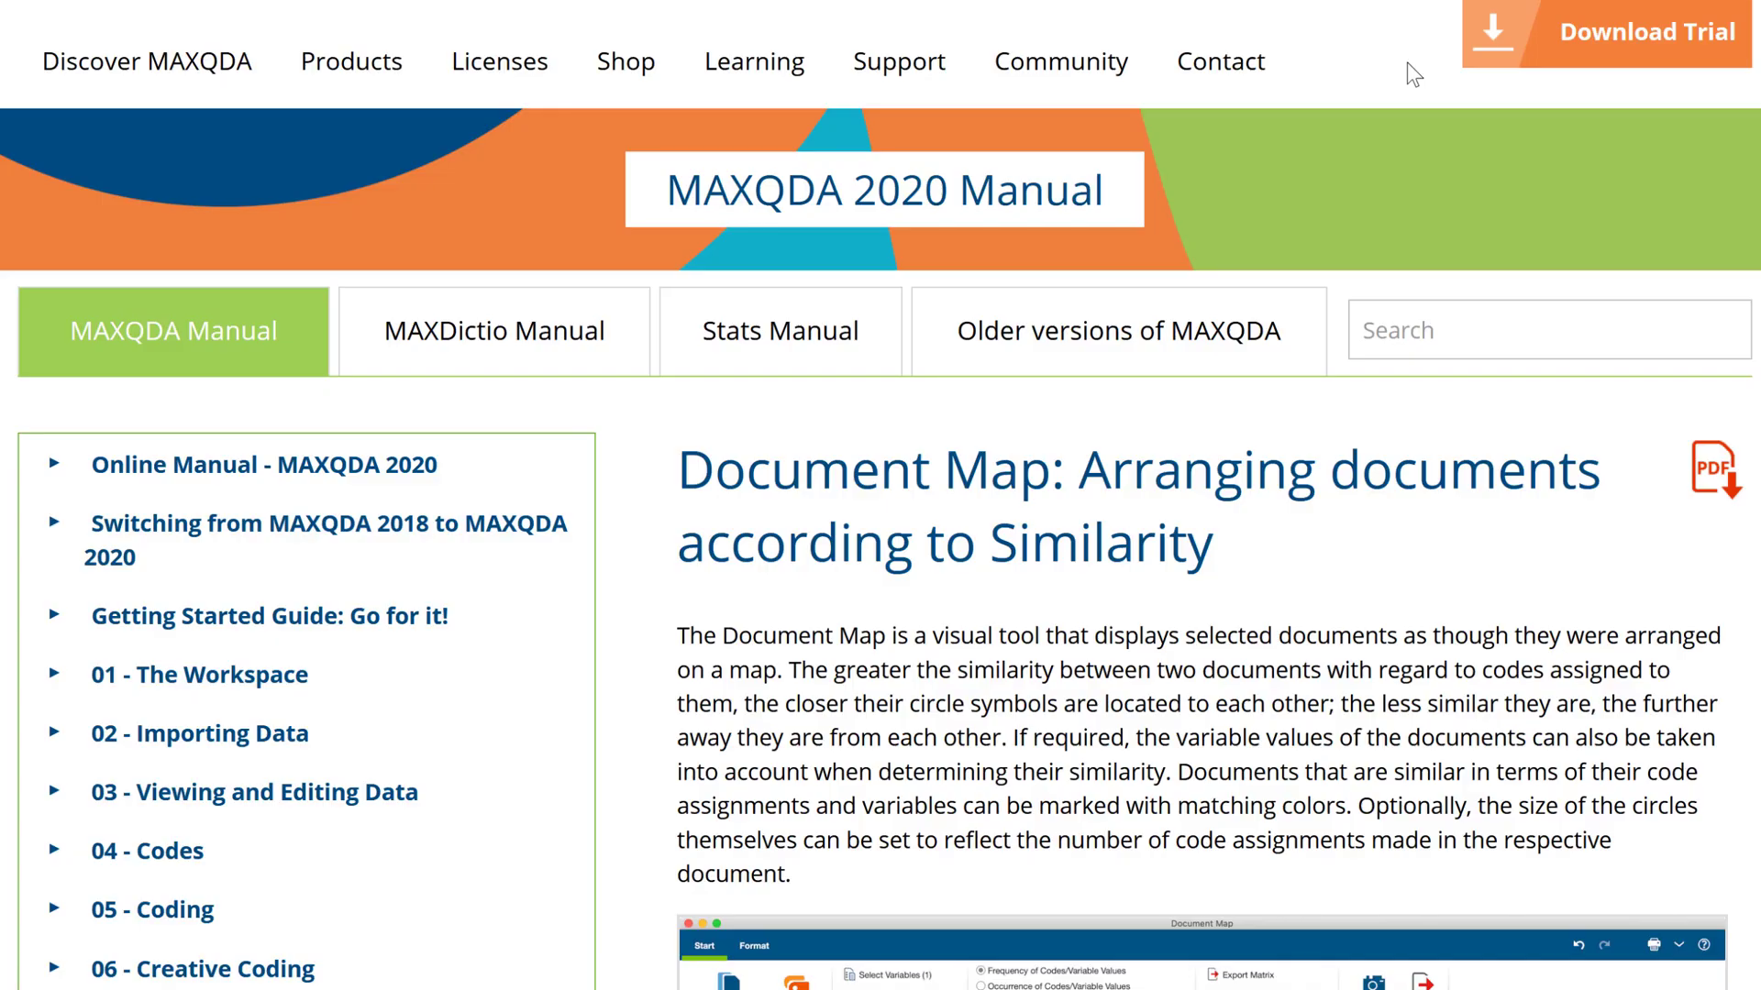